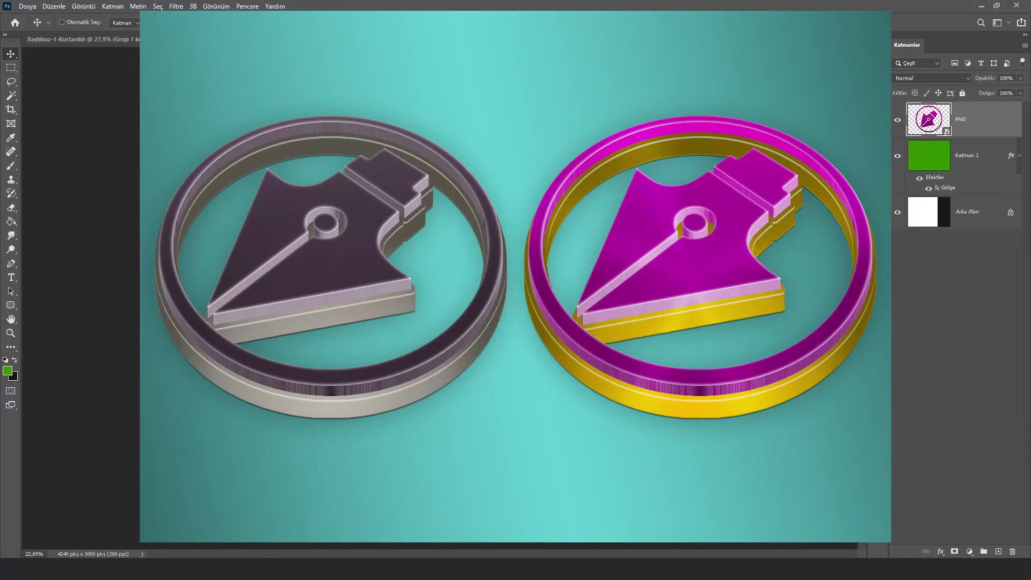
# Scale the magenta pen-nib logo down proportionally and reposition it on the canvas.
pyautogui.hotkey('ctrl', 't')
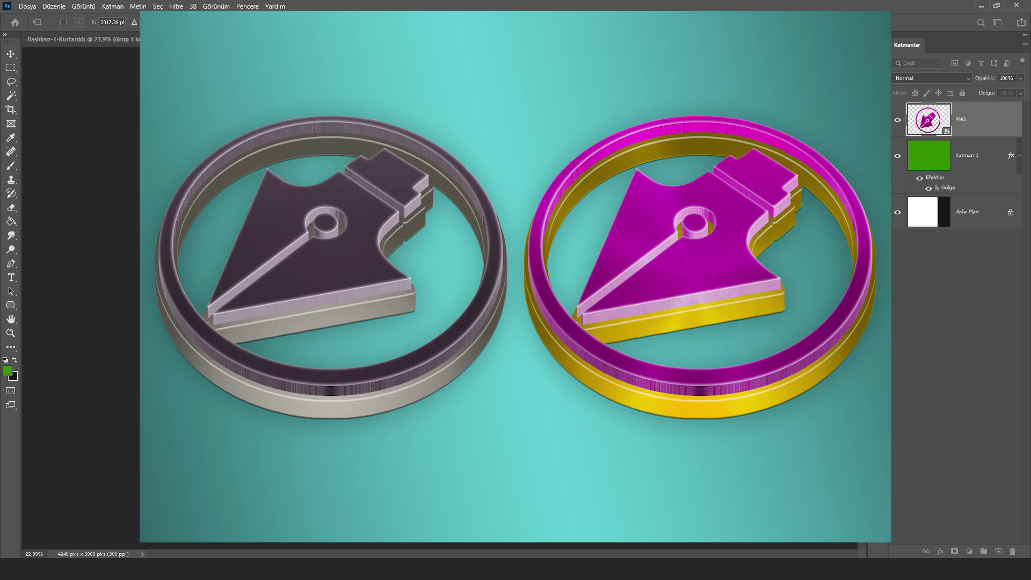
pyautogui.press('Return')
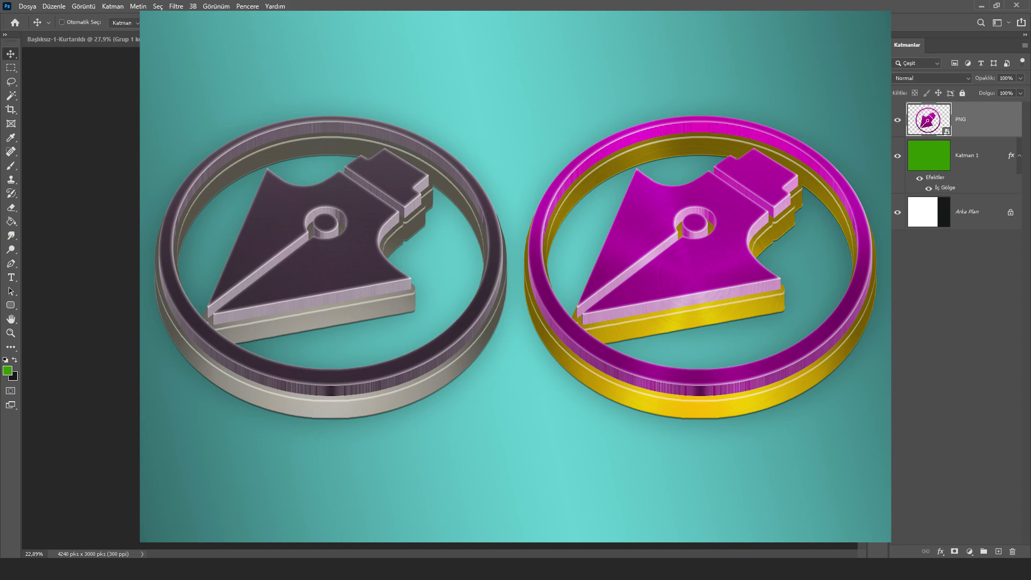
pyautogui.hotkey('ctrl', 't')
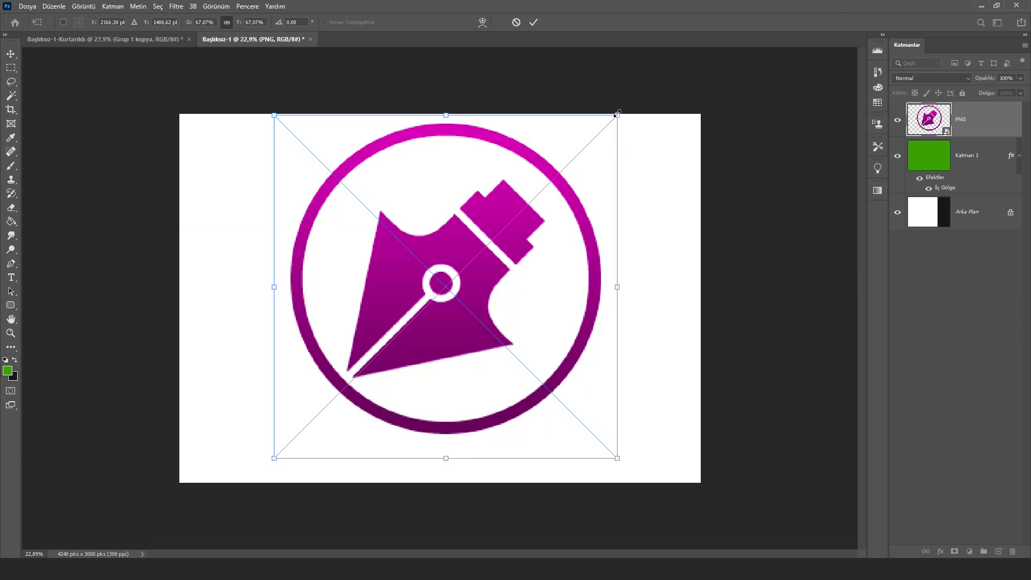
pyautogui.moveTo(616, 114); pyautogui.dragTo(583, 132)
pyautogui.press('Return')
pyautogui.moveTo(475, 182); pyautogui.dragTo(495, 177)
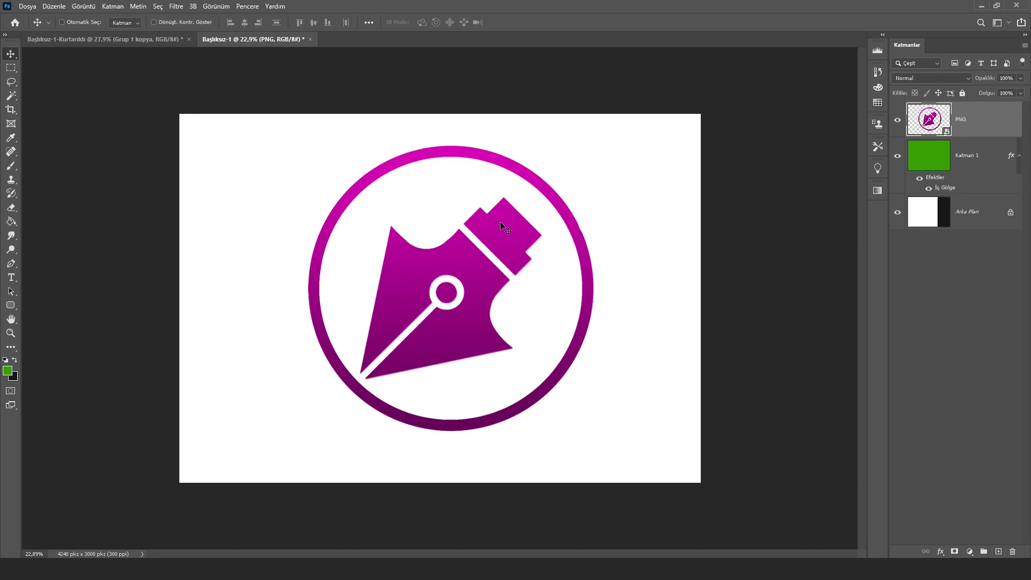
# Zoom in, abandon an eraser attempt, and centre the logo horizontally on the white canvas.
pyautogui.hotkey('ctrl', '+')
pyautogui.scroll(-2, 507, 229)
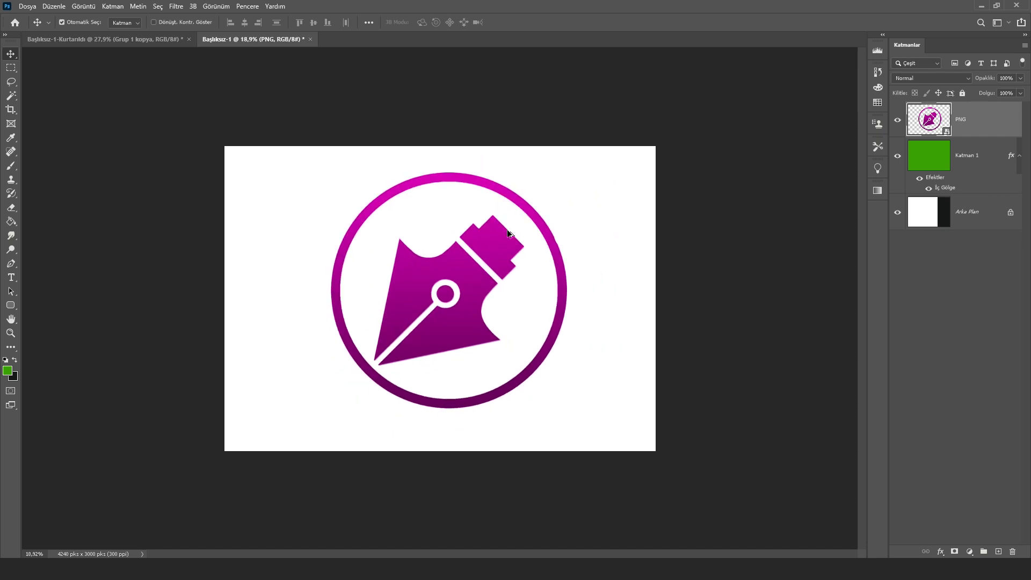
pyautogui.scroll(4, 507, 230)
pyautogui.scroll(-1, 506, 230)
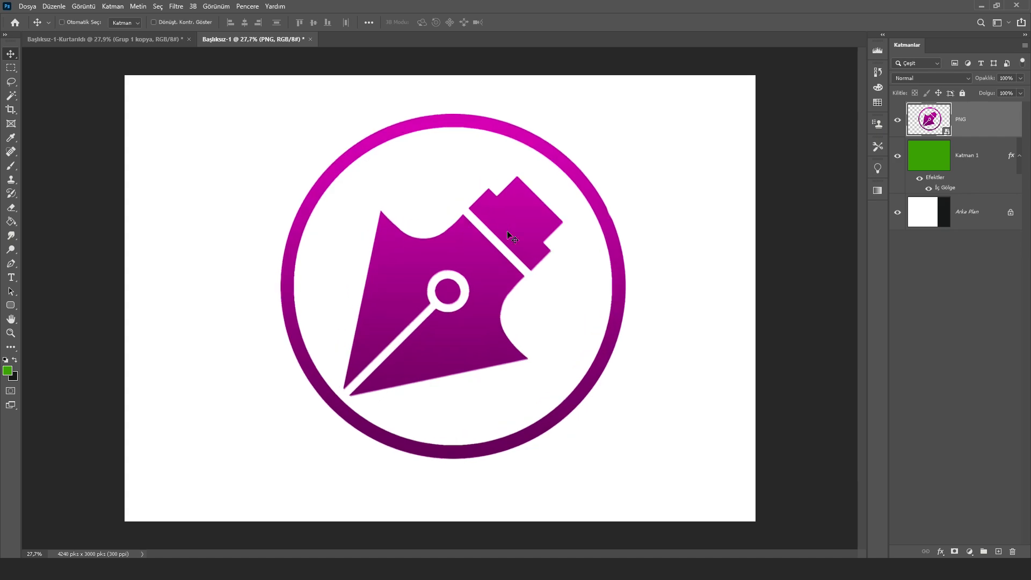
pyautogui.press('e')
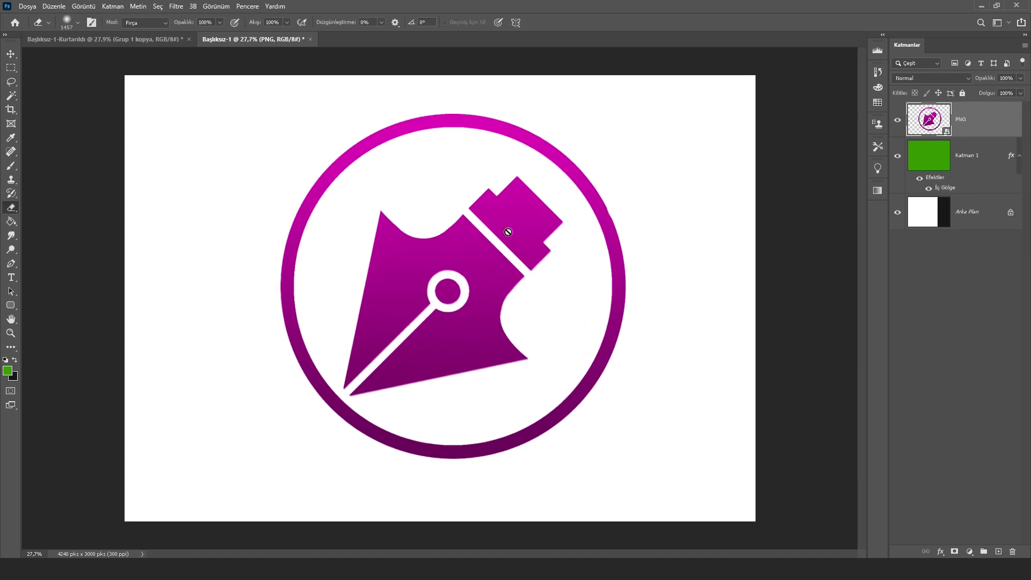
pyautogui.click(508, 232)
pyautogui.click(475, 218)
pyautogui.press('v')
pyautogui.scroll(1, 537, 258)
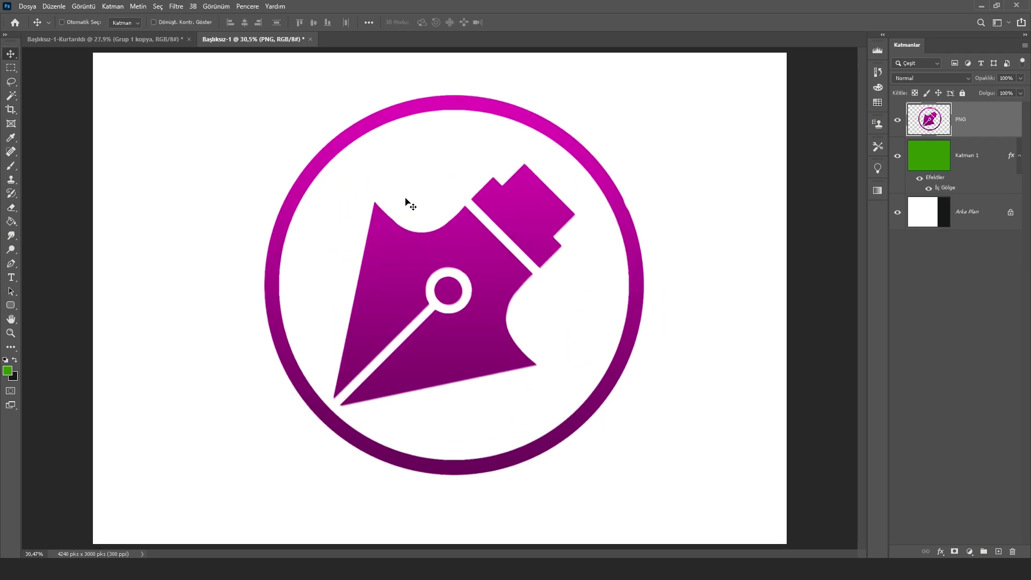
pyautogui.scroll(-4, 394, 184)
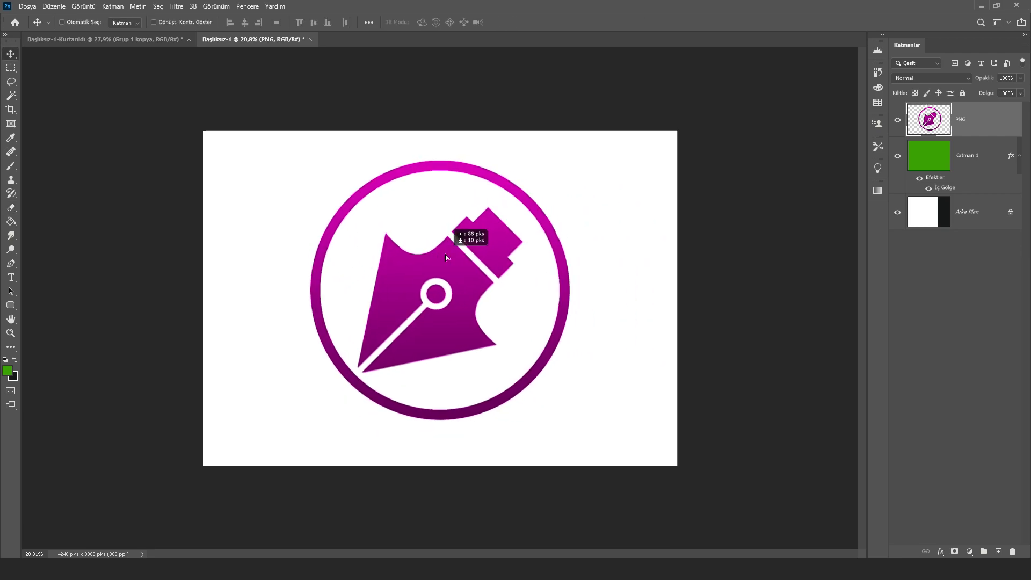
pyautogui.moveTo(454, 251); pyautogui.dragTo(445, 252)
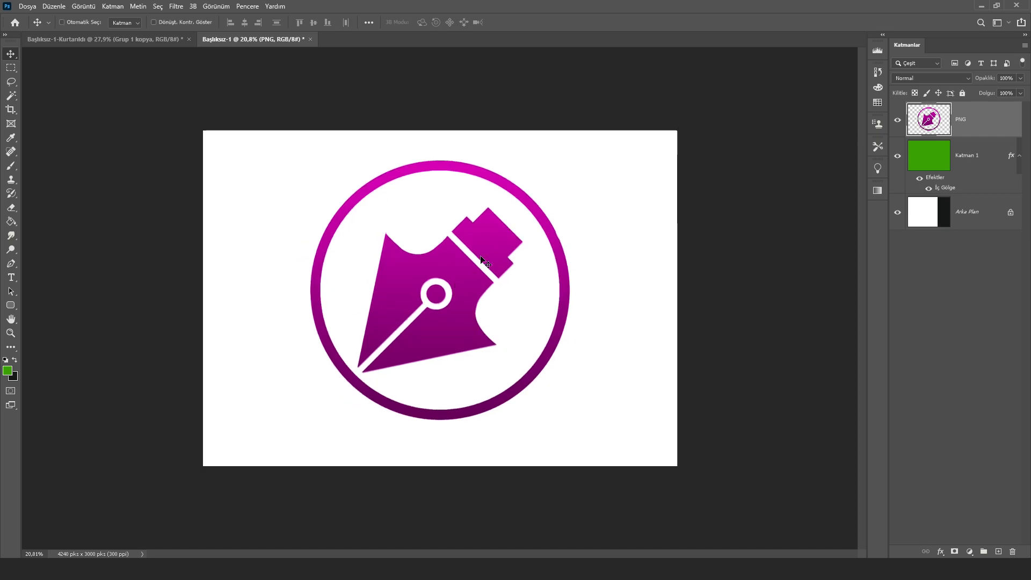
# Trial a perspective widening and a slight shrink on the logo, cancelling both.
pyautogui.hotkey('ctrl', 't')
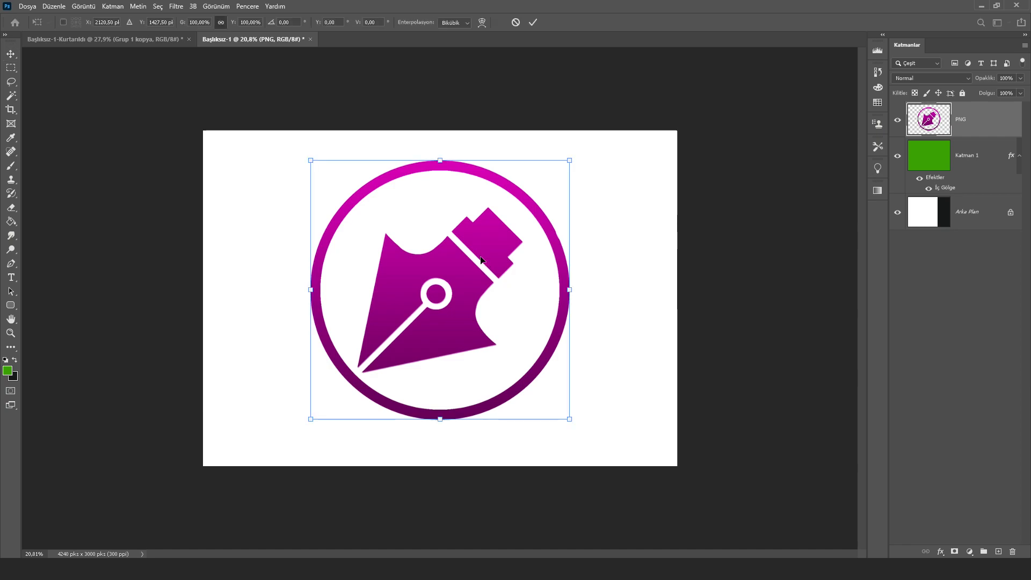
pyautogui.rightClick(480, 247)
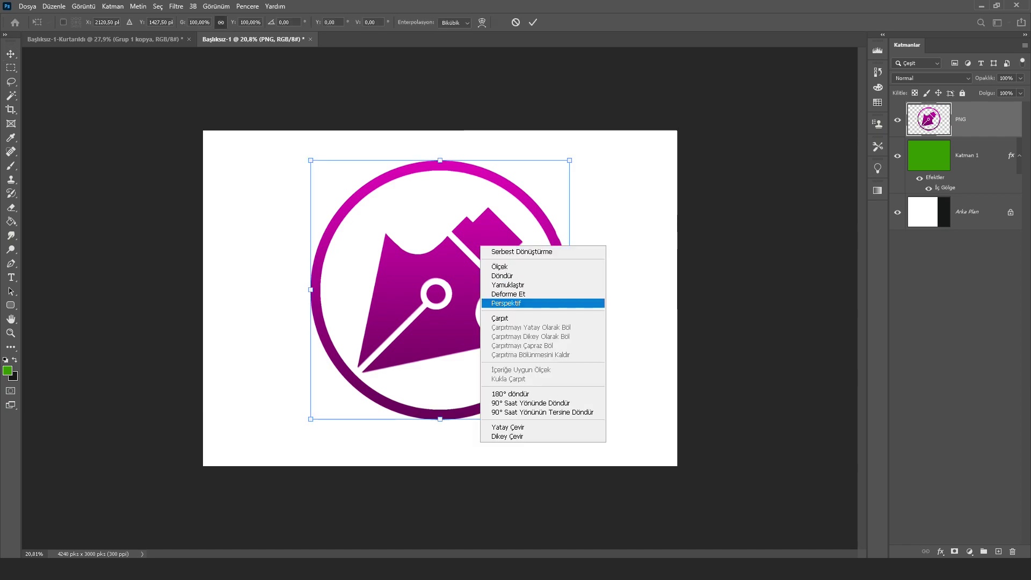
pyautogui.press('Escape')
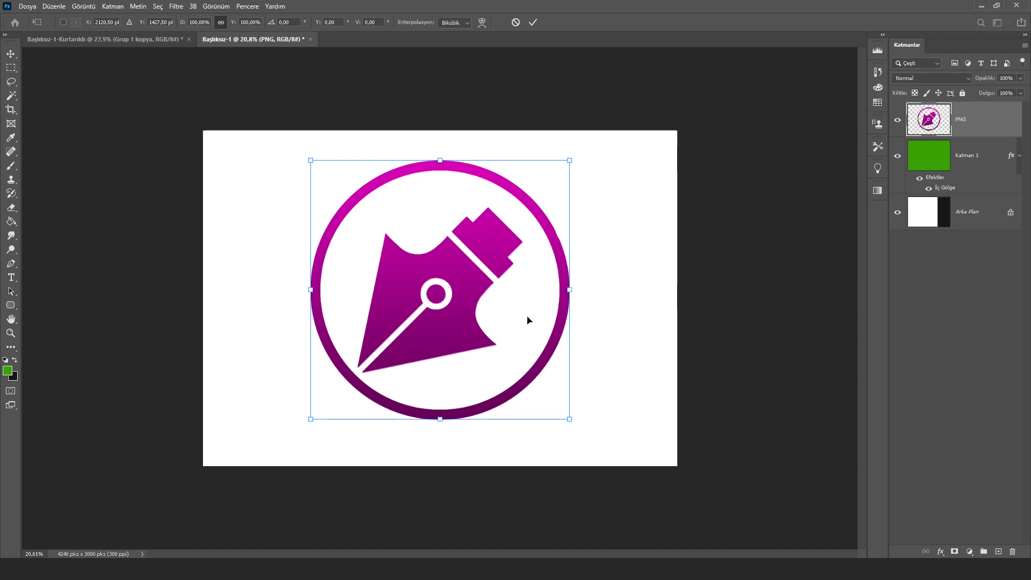
pyautogui.rightClick(446, 229)
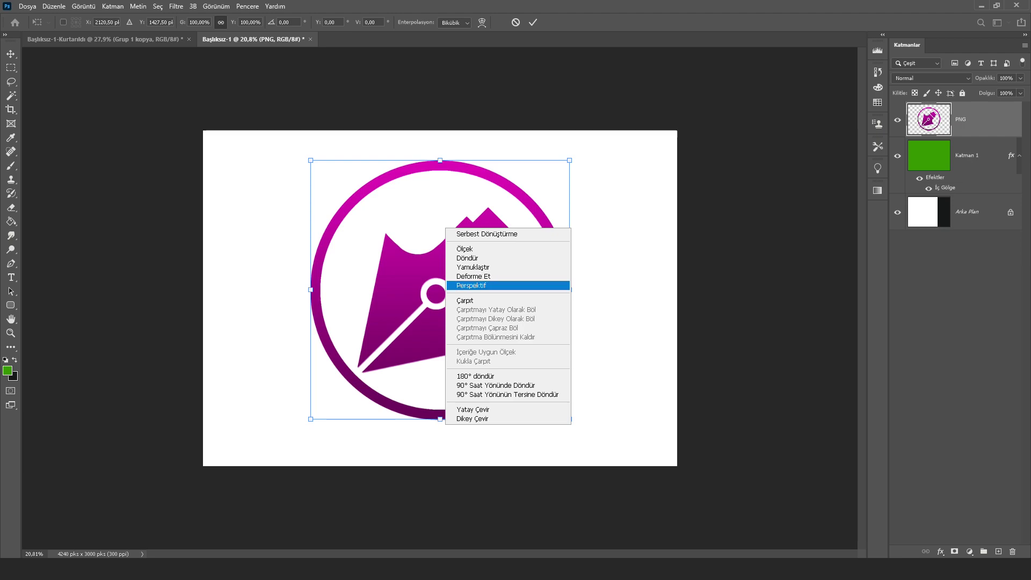
pyautogui.click(471, 285)
pyautogui.moveTo(570, 418); pyautogui.dragTo(624, 419)
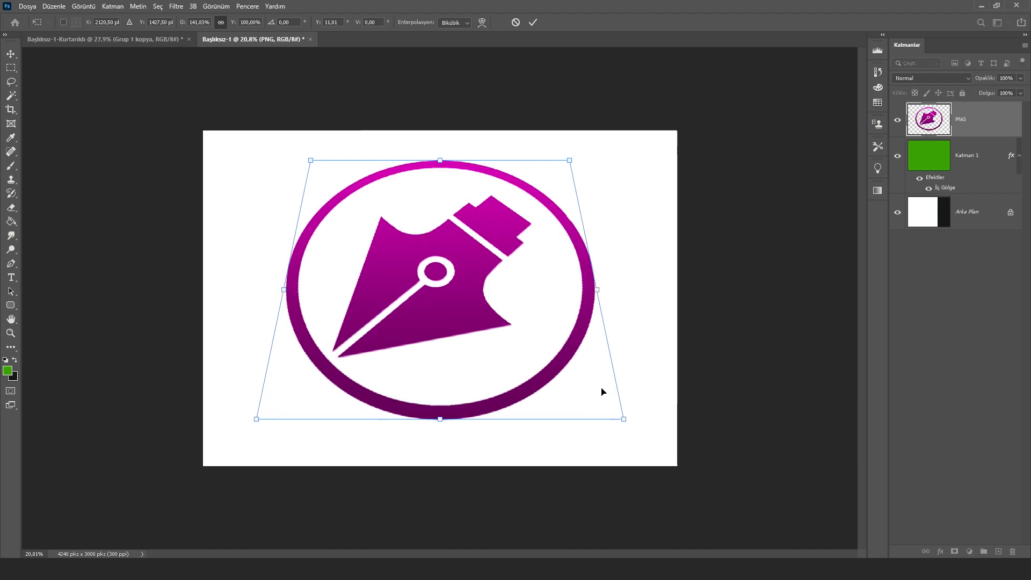
pyautogui.press('Escape')
pyautogui.hotkey('ctrl', 't')
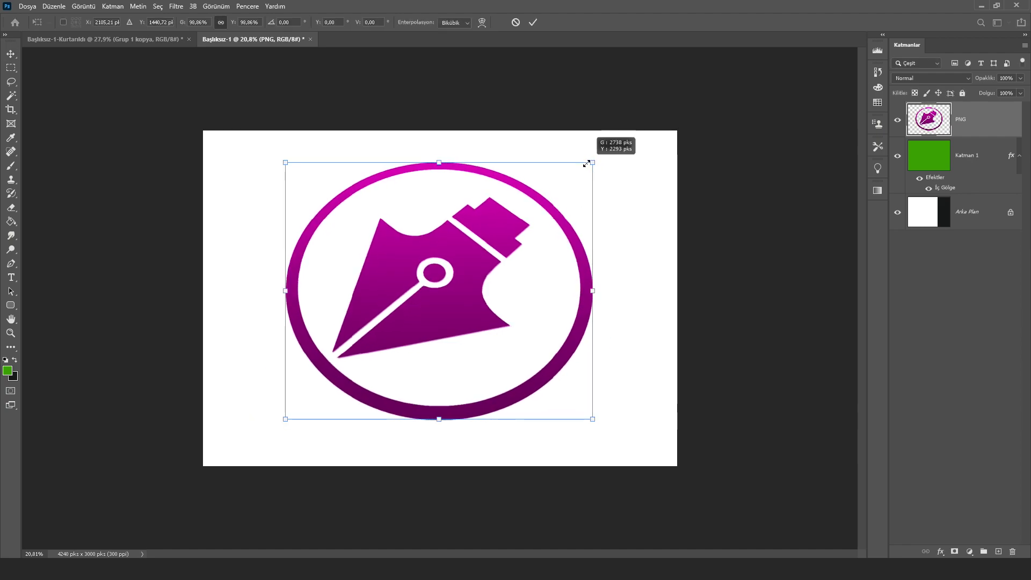
pyautogui.moveTo(594, 160); pyautogui.dragTo(580, 160)
pyautogui.press('Escape')
# Apply a perspective tilt widening the logo's bottom edge, then move it slightly lower.
pyautogui.hotkey('ctrl', 't')
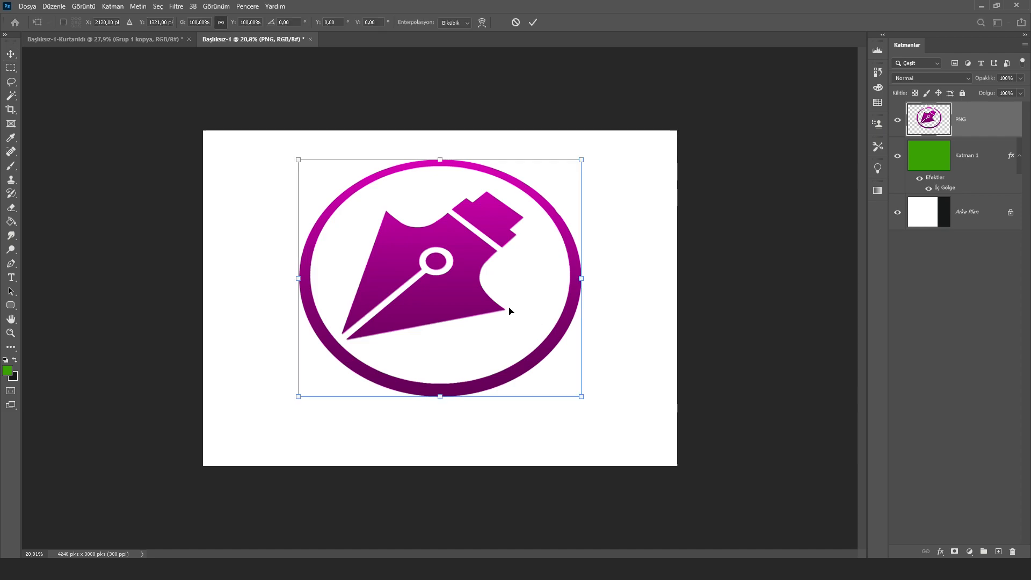
pyautogui.rightClick(503, 303)
pyautogui.click(566, 360)
pyautogui.moveTo(581, 396); pyautogui.dragTo(600, 397)
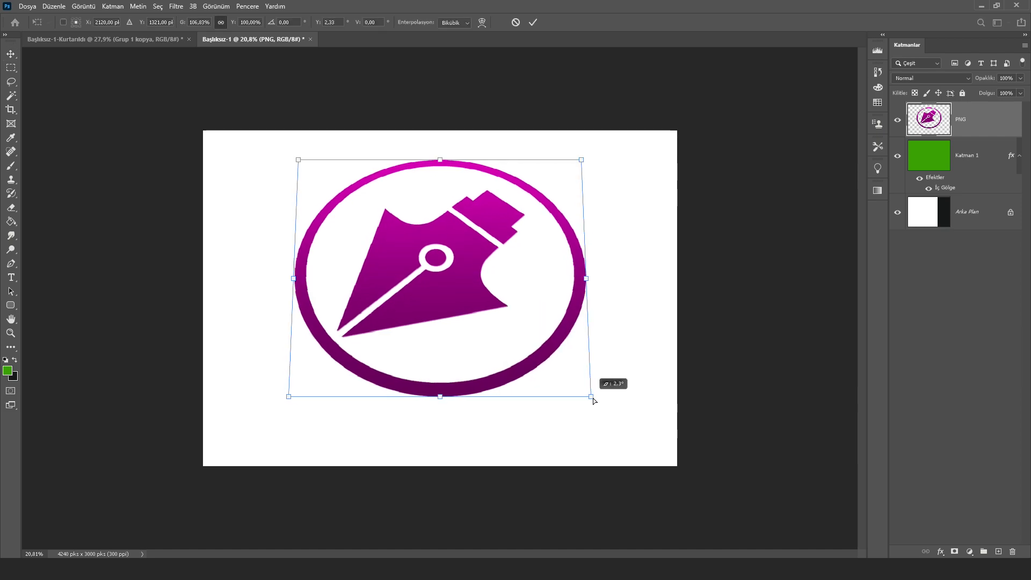
pyautogui.press('Return')
pyautogui.hotkey('ctrl', '0')
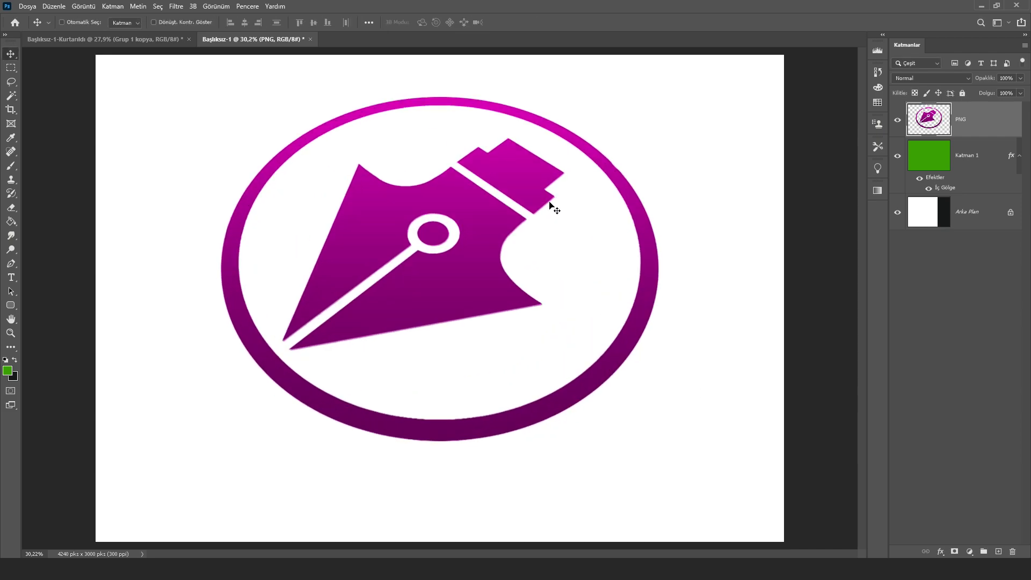
pyautogui.moveTo(546, 203); pyautogui.dragTo(537, 250)
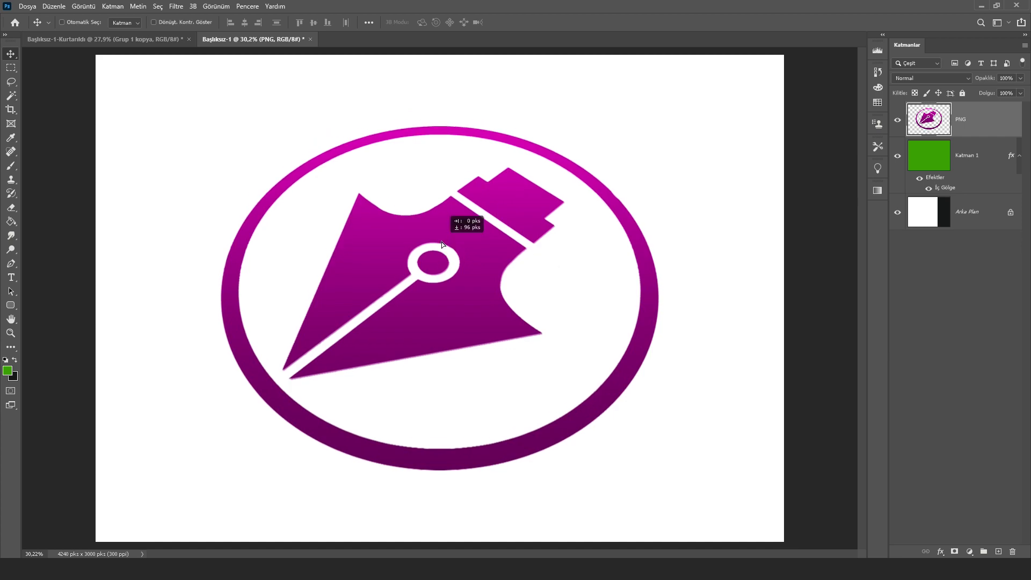
pyautogui.scroll(2, 507, 254)
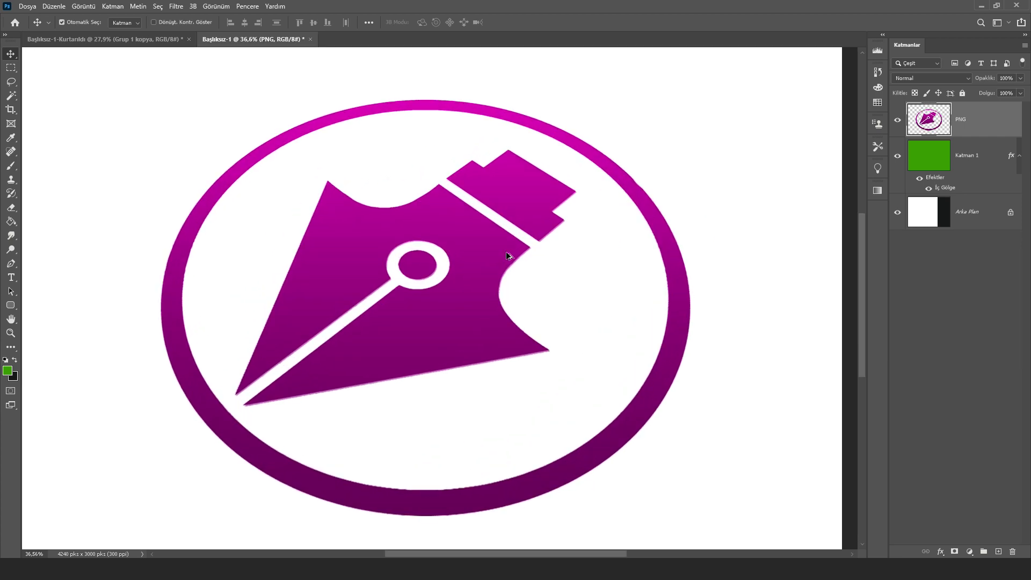
# Add a Stroke (Kontur) effect to the logo layer in yellow fff000.
pyautogui.doubleClick(982, 134)
pyautogui.click(574, 153)
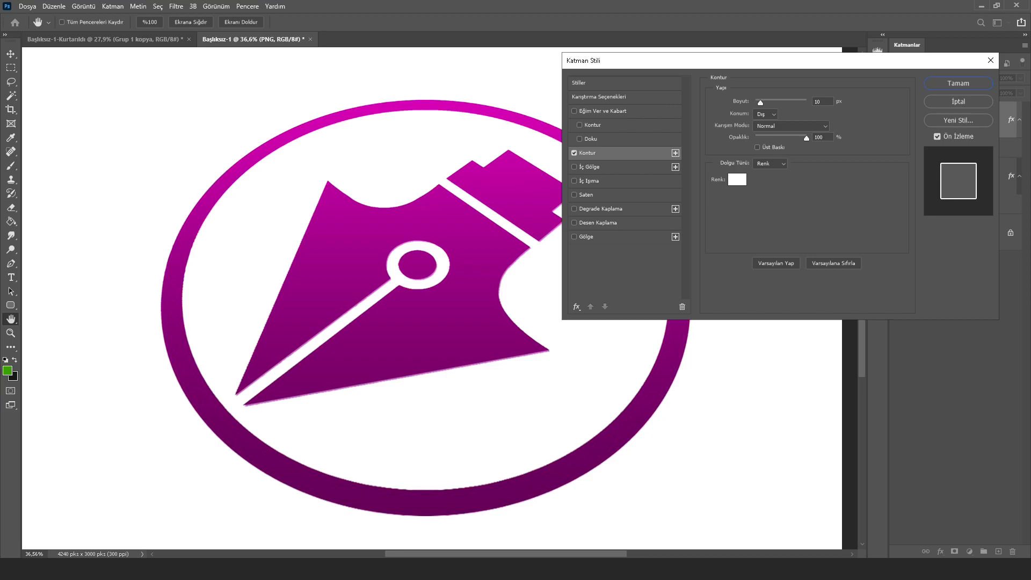
pyautogui.click(737, 179)
pyautogui.click(865, 310)
pyautogui.click(878, 292)
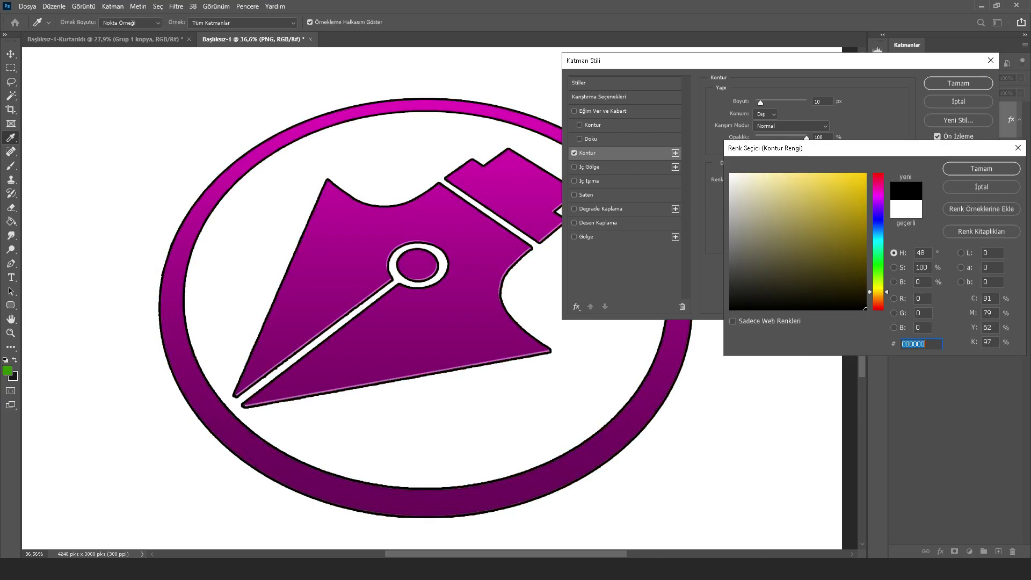
pyautogui.write('fff000')
pyautogui.press('Return')
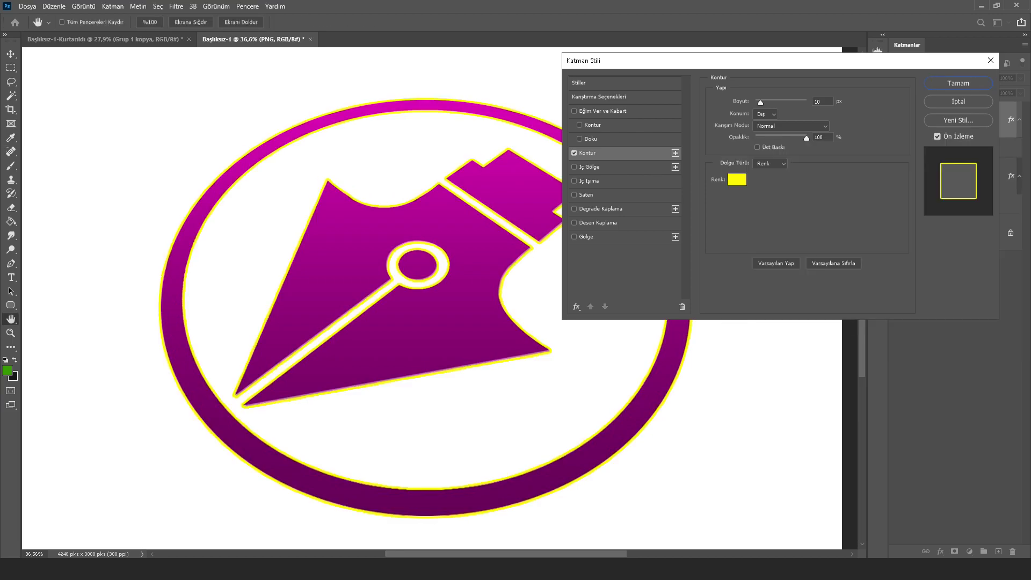
# Change the stroke colour to golden ffc600, set its size to 27 px, and apply it.
pyautogui.scroll(4, 821, 102)
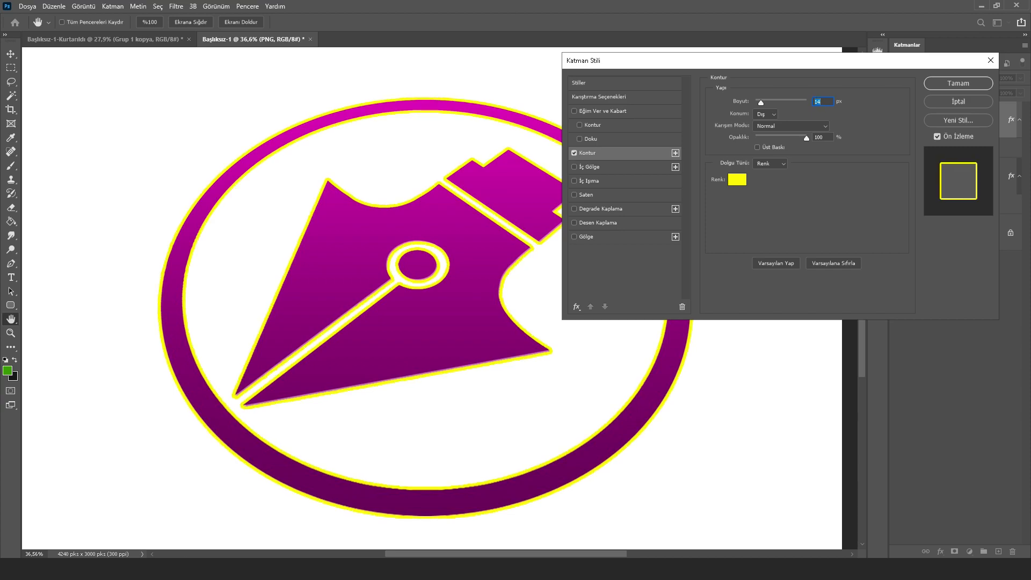
pyautogui.click(736, 179)
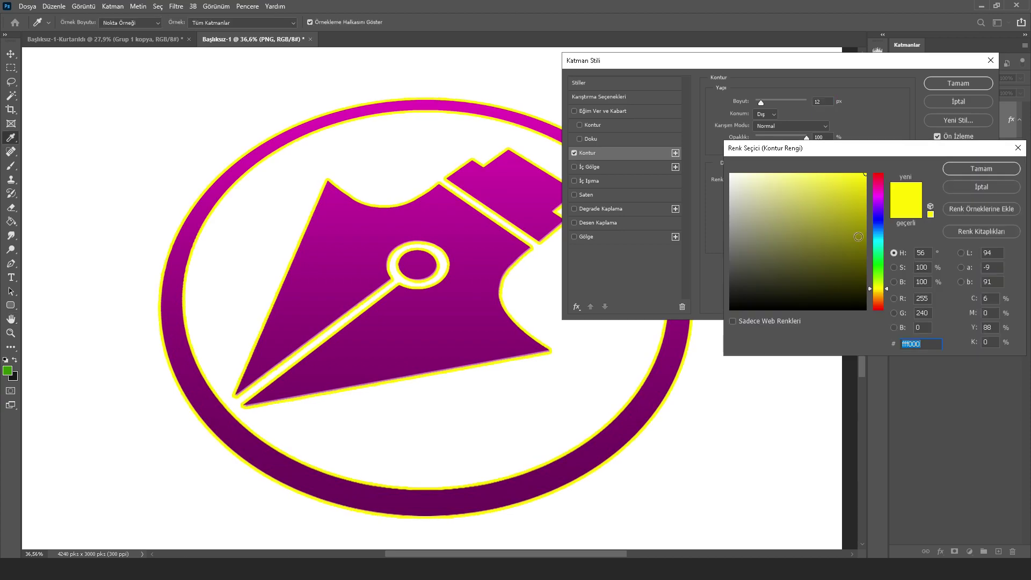
pyautogui.write('ffc600')
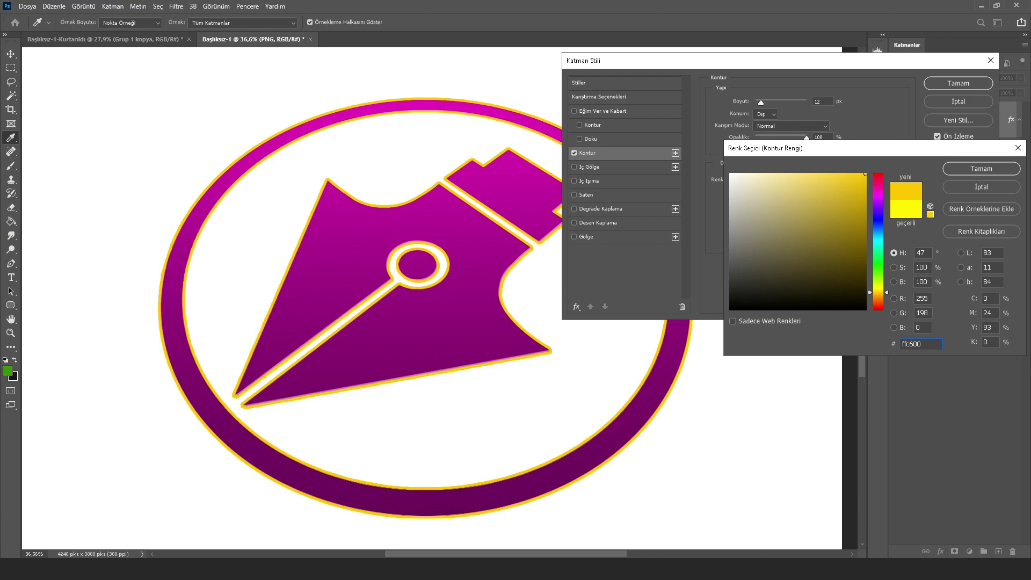
pyautogui.press('Return')
pyautogui.press('Up')
pyautogui.press('Up')
pyautogui.press('Up')
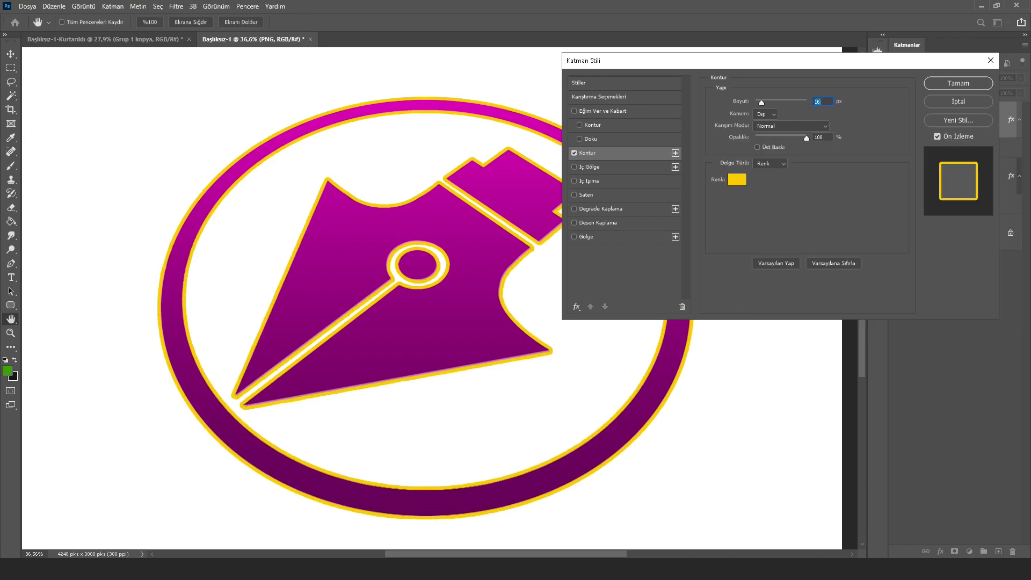
pyautogui.press('Up')
pyautogui.press('Up')
pyautogui.press('Up')
pyautogui.press('Up')
pyautogui.press('Up')
pyautogui.press('Up')
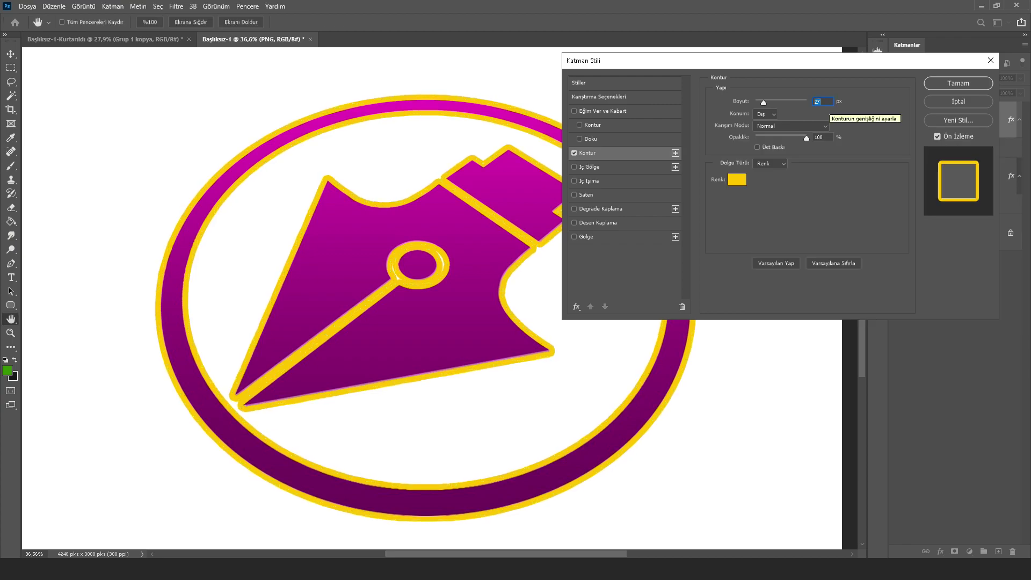
pyautogui.press('Up')
pyautogui.press('Up')
pyautogui.press('Up')
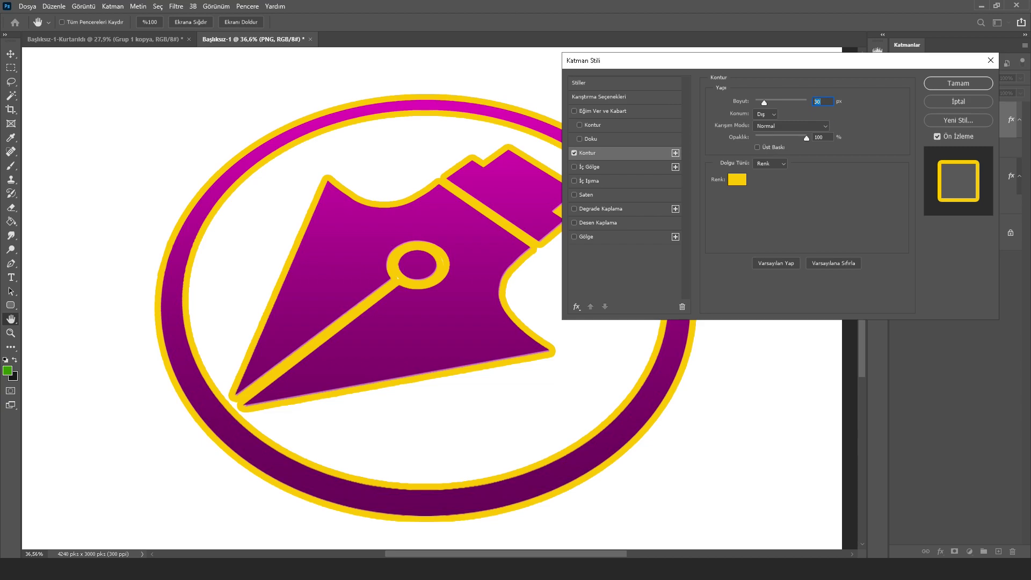
pyautogui.press('Return')
pyautogui.press('v')
pyautogui.scroll(-2, 523, 254)
pyautogui.scroll(1, 523, 254)
pyautogui.scroll(-1, 523, 254)
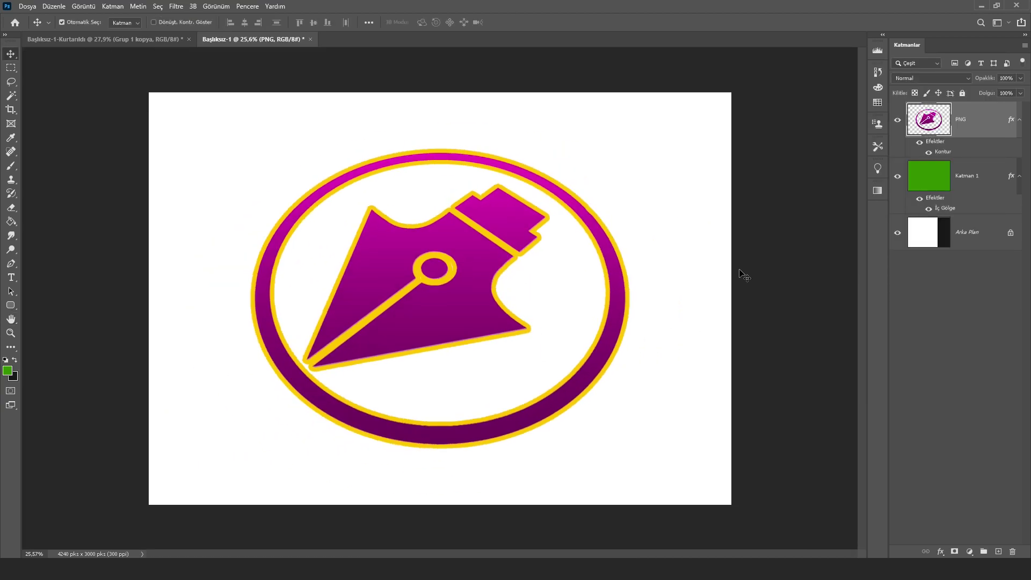
# Duplicate the badge layer several times, testing and undoing an offset move.
pyautogui.hotkey('ctrl', 'j')
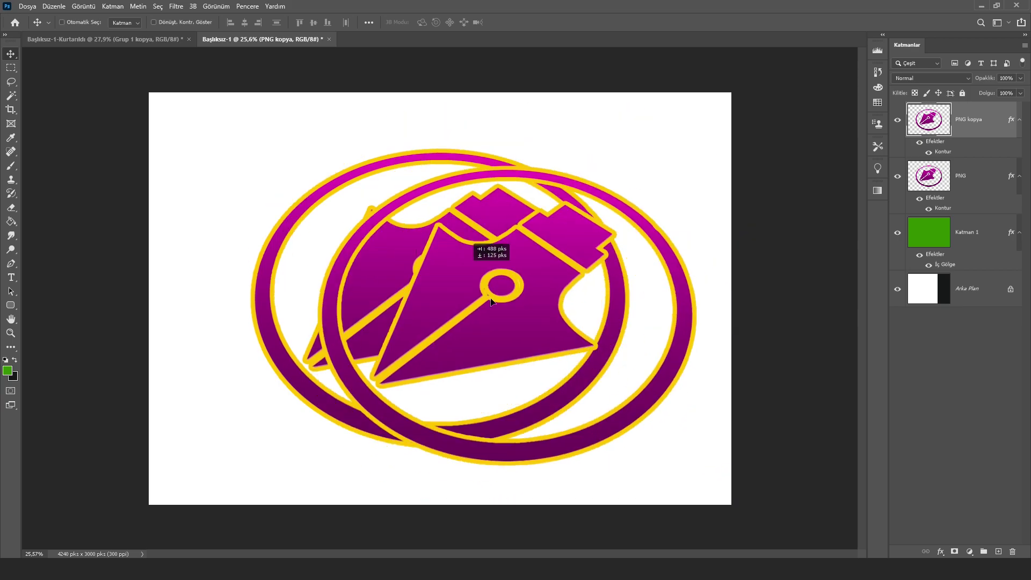
pyautogui.moveTo(403, 260)
pyautogui.mouseDown()
pyautogui.moveTo(494, 260)
pyautogui.moveTo(655, 138)
pyautogui.mouseUp()
pyautogui.hotkey('ctrl', 'z')
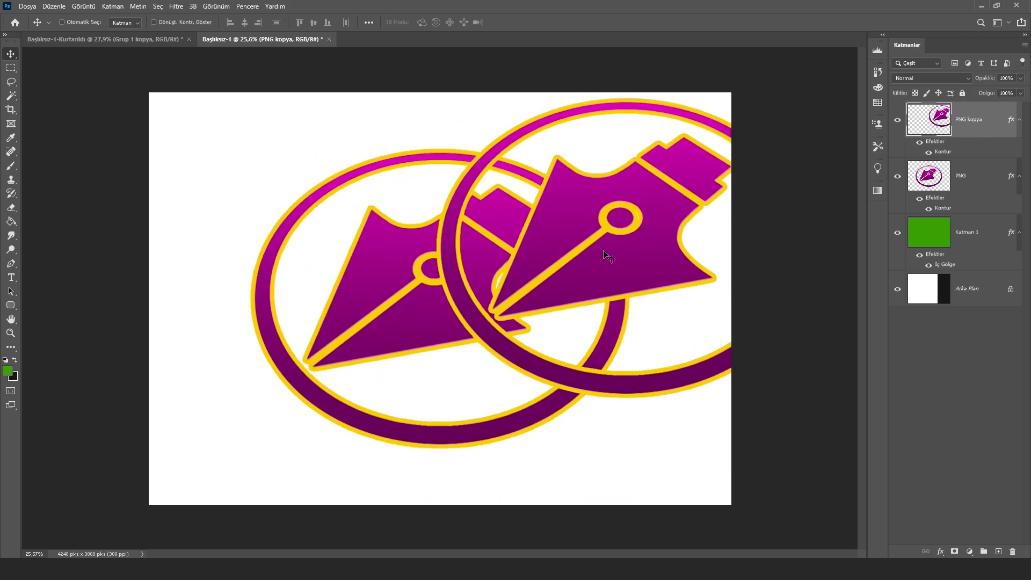
pyautogui.hotkey('ctrl', 'z')
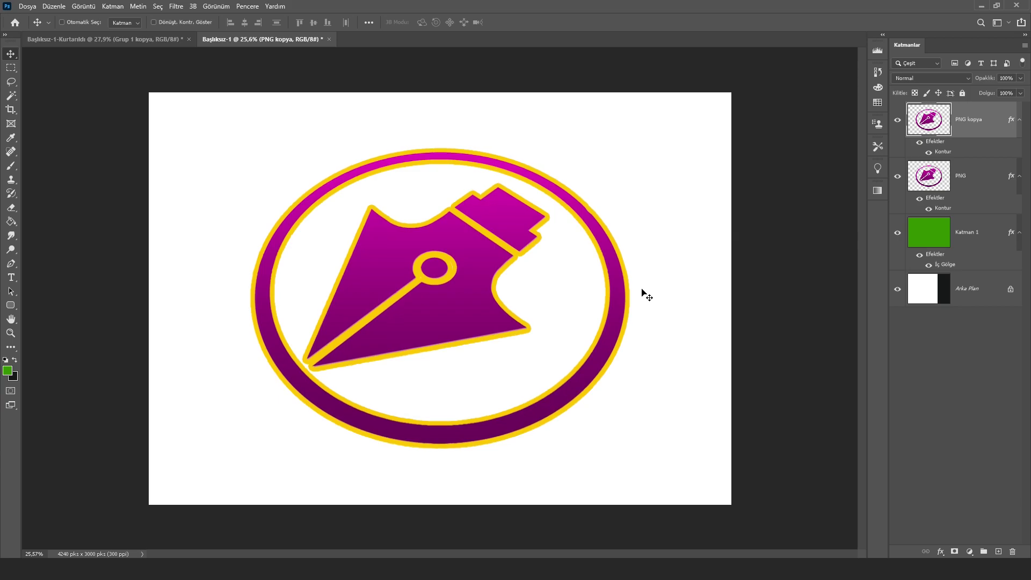
pyautogui.hotkey('ctrl', 'j')
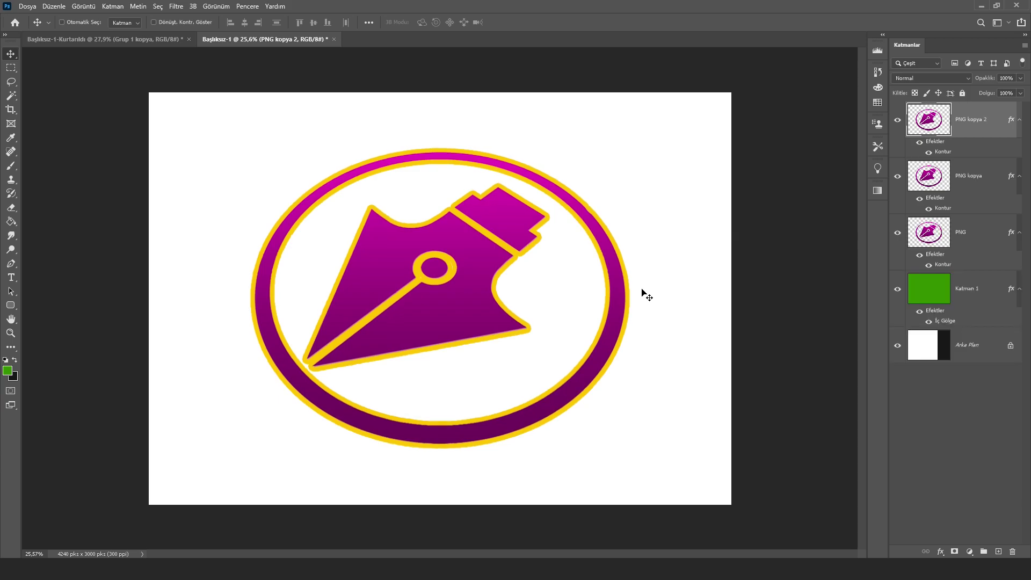
pyautogui.hotkey('ctrl', 'j')
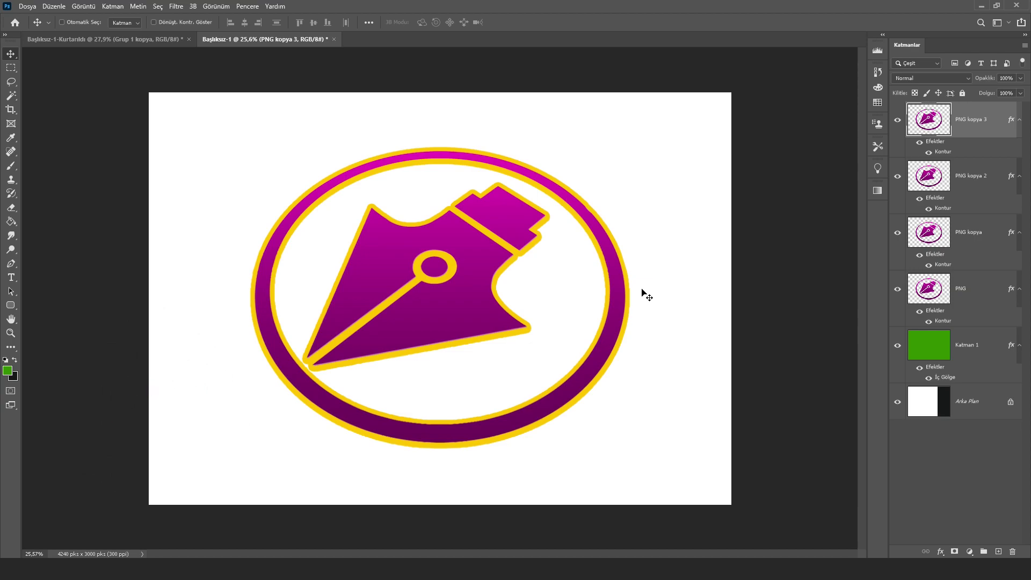
pyautogui.press('ctrl')
pyautogui.hotkey('ctrl', 'j')
pyautogui.hotkey('ctrl', 'j')
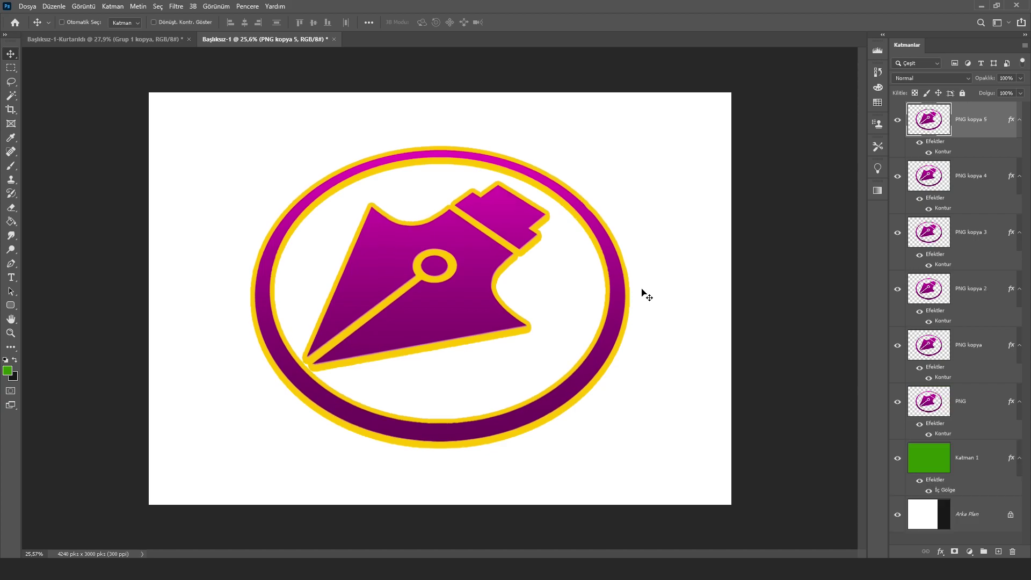
pyautogui.hotkey('ctrl', 'j')
pyautogui.hotkey('ctrl', 'j')
pyautogui.hotkey('ctrl', 'j')
pyautogui.hotkey('ctrl', 'j')
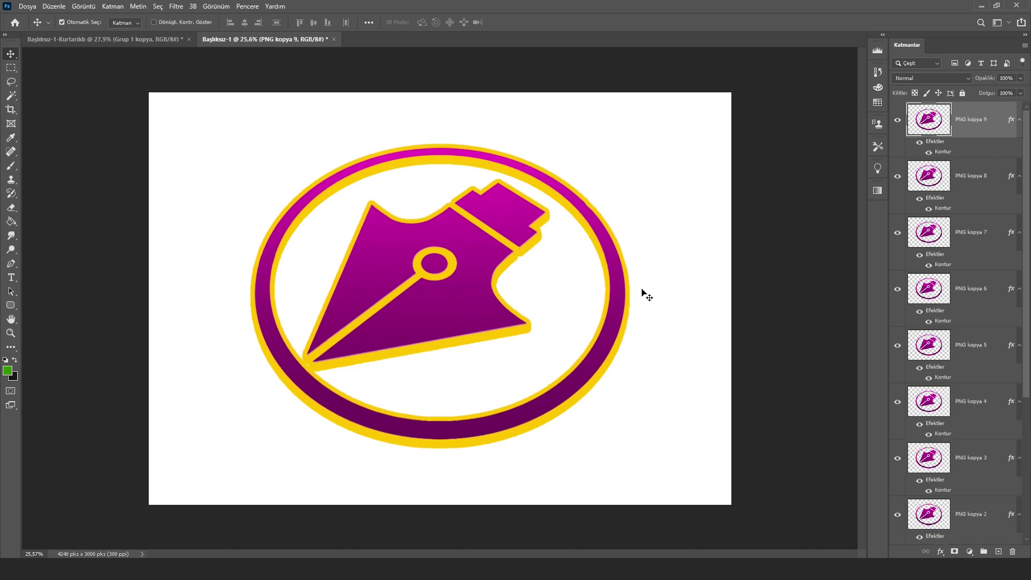
pyautogui.hotkey('ctrl', 'j')
pyautogui.hotkey('ctrl', 'j')
# Stack more nudged copies, up to PNG kopya 55, to thicken the gold 3D extrusion.
pyautogui.hotkey('alt', 'Up')
pyautogui.hotkey('alt', 'Up')
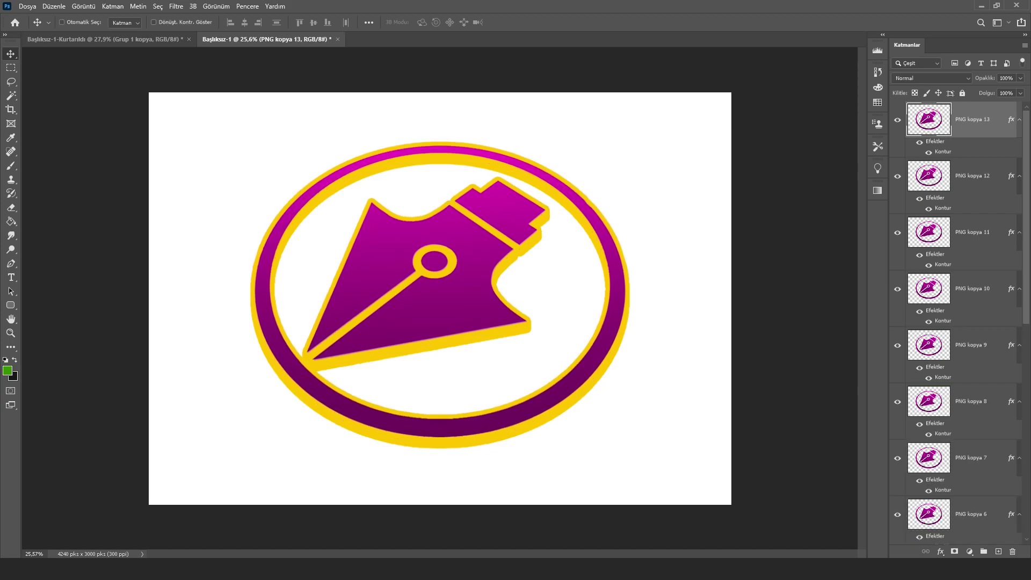
pyautogui.hotkey('alt', 'Up')
pyautogui.hotkey('alt', 'Up')
pyautogui.hotkey('alt', 'Up')
pyautogui.hotkey('alt', 'Up')
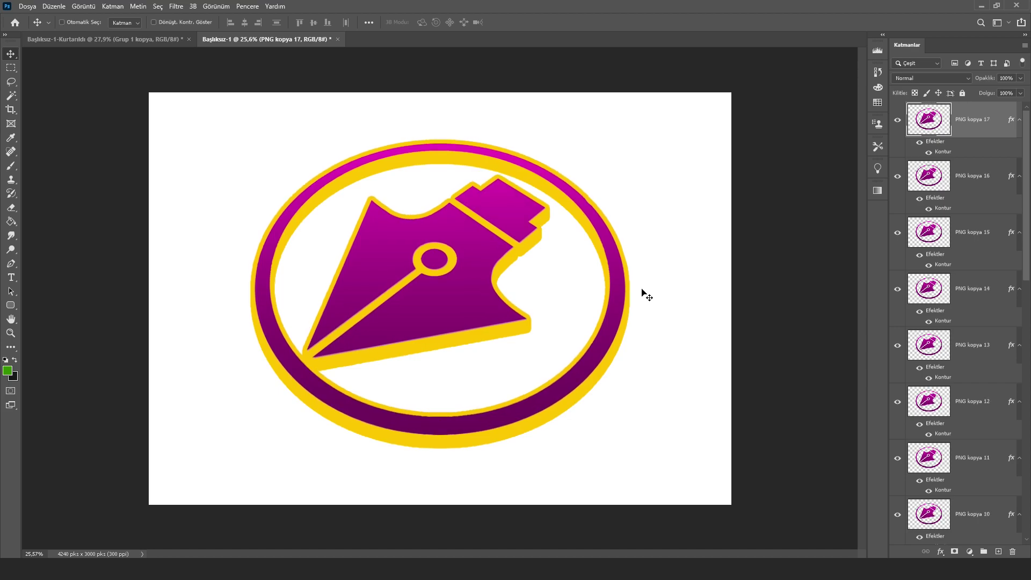
pyautogui.hotkey('alt', 'Up')
pyautogui.hotkey('alt', 'Up')
pyautogui.hotkey('alt', 'Up')
pyautogui.press('j')
pyautogui.hotkey('ctrl', 'alt', 'Up')
pyautogui.hotkey('ctrl', 'alt', 'Up')
pyautogui.hotkey('ctrl', 'alt', 'Up')
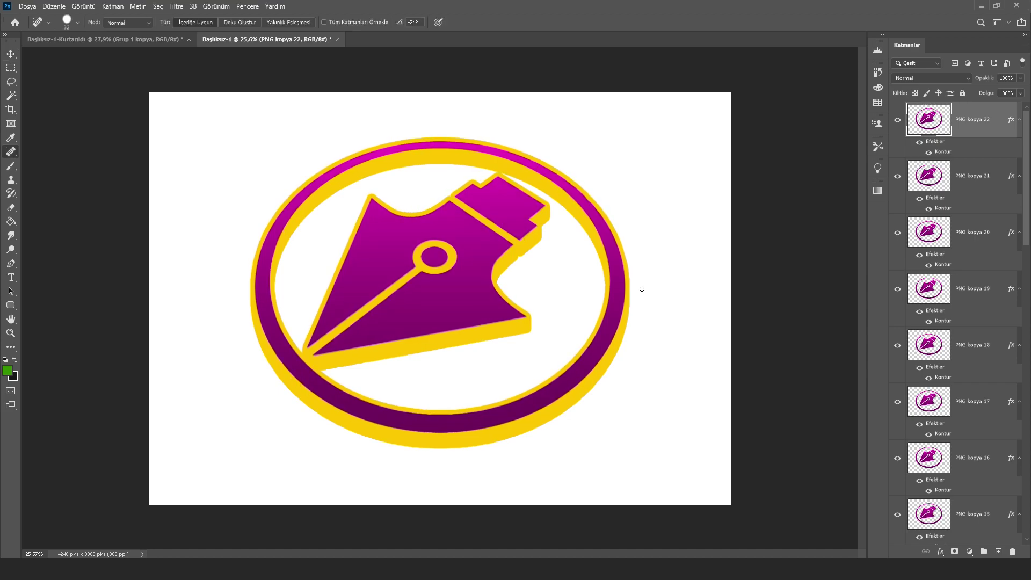
pyautogui.hotkey('ctrl', 'alt', 'Up')
pyautogui.hotkey('ctrl', 'alt', 'Up')
pyautogui.hotkey('ctrl', 'alt', 'Up')
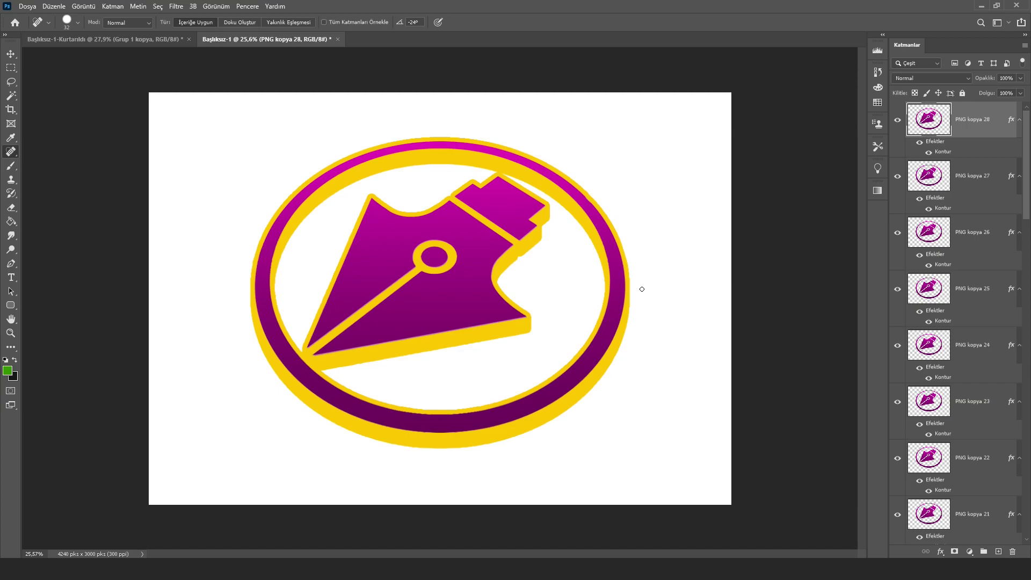
pyautogui.hotkey('ctrl', 'alt', 'Up')
pyautogui.hotkey('ctrl', 'alt', 'Up')
pyautogui.hotkey('ctrl', 'alt', 'Up')
pyautogui.hotkey('ctrl', 'alt', 'Up')
pyautogui.press('v')
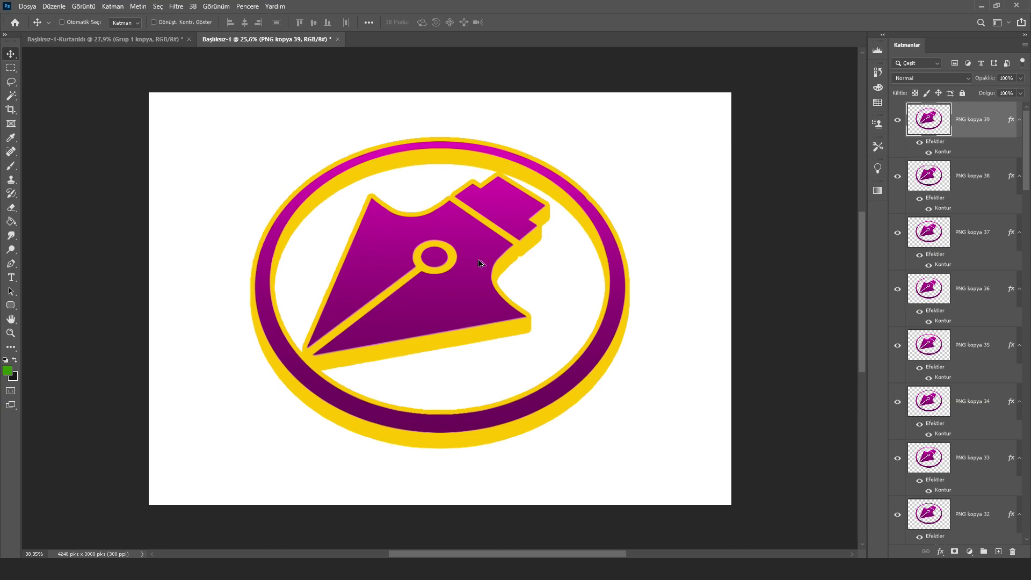
pyautogui.scroll(2, 477, 259)
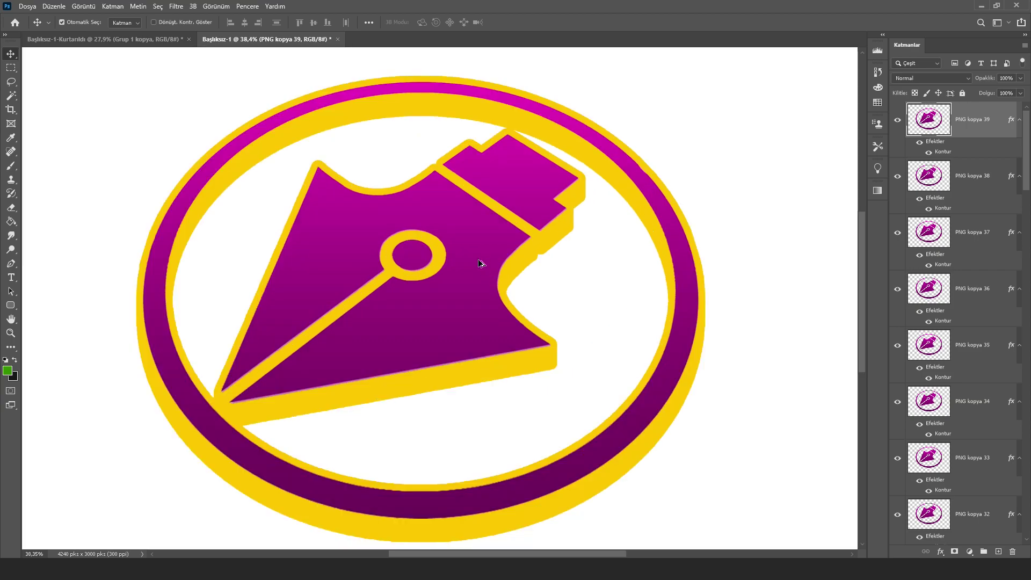
pyautogui.scroll(-2, 478, 259)
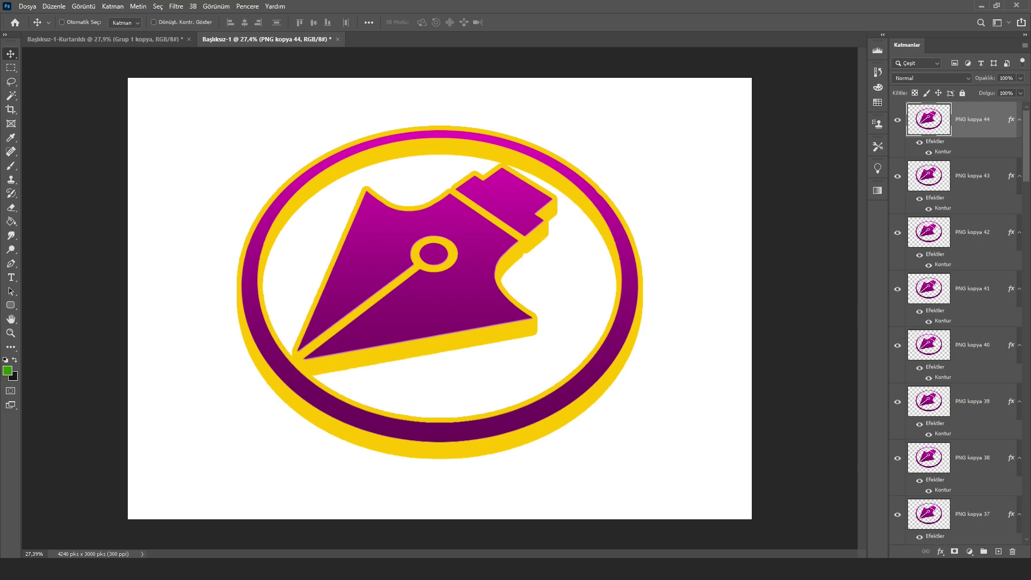
pyautogui.hotkey('ctrl', 'j')
pyautogui.hotkey('ctrl', 'j')
pyautogui.hotkey('ctrl', 'j')
pyautogui.hotkey('ctrl', 'j')
pyautogui.hotkey('ctrl', 'j')
pyautogui.hotkey('ctrl', 'j')
pyautogui.hotkey('ctrl', 'j')
pyautogui.hotkey('ctrl', 'j')
pyautogui.hotkey('ctrl', 'j')
pyautogui.hotkey('ctrl', 'j')
pyautogui.press('j')
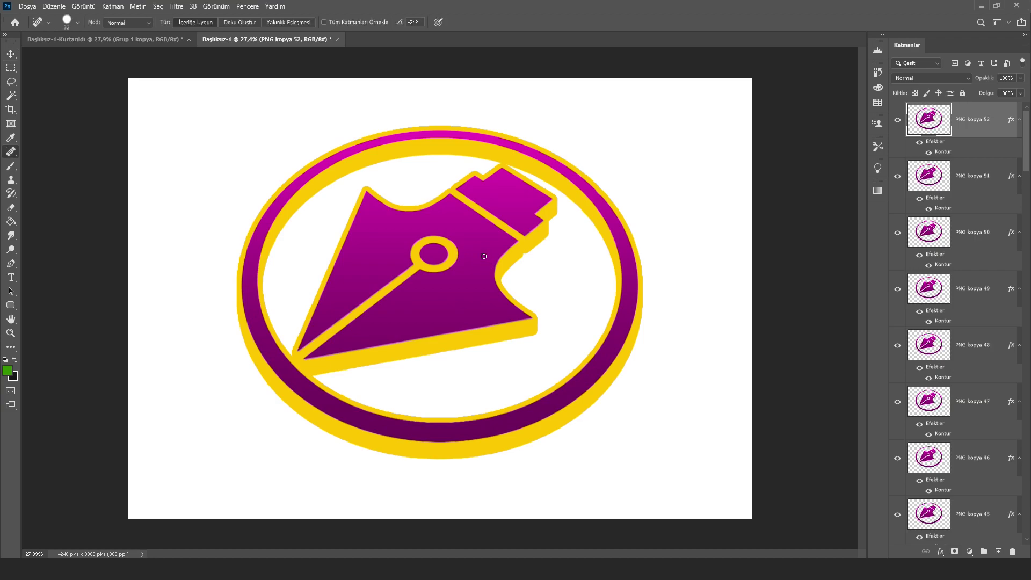
pyautogui.hotkey('ctrl', 'j')
pyautogui.hotkey('ctrl', 'j')
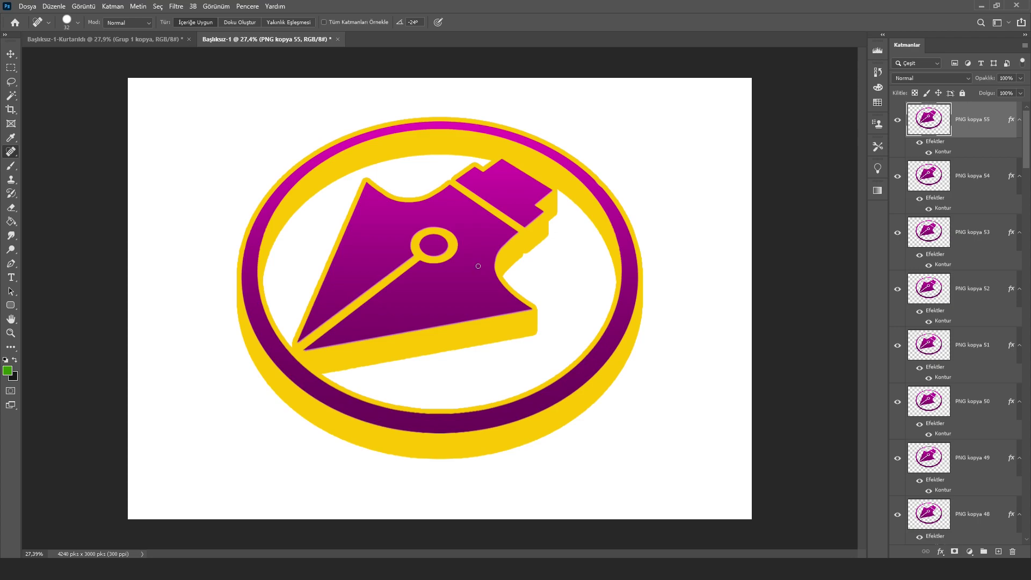
pyautogui.click(968, 181)
# Test-move the top copy to inspect the stack, undo it, and select PNG kopya 54.
pyautogui.click(957, 139)
pyautogui.press('v')
pyautogui.moveTo(484, 204); pyautogui.dragTo(570, 290)
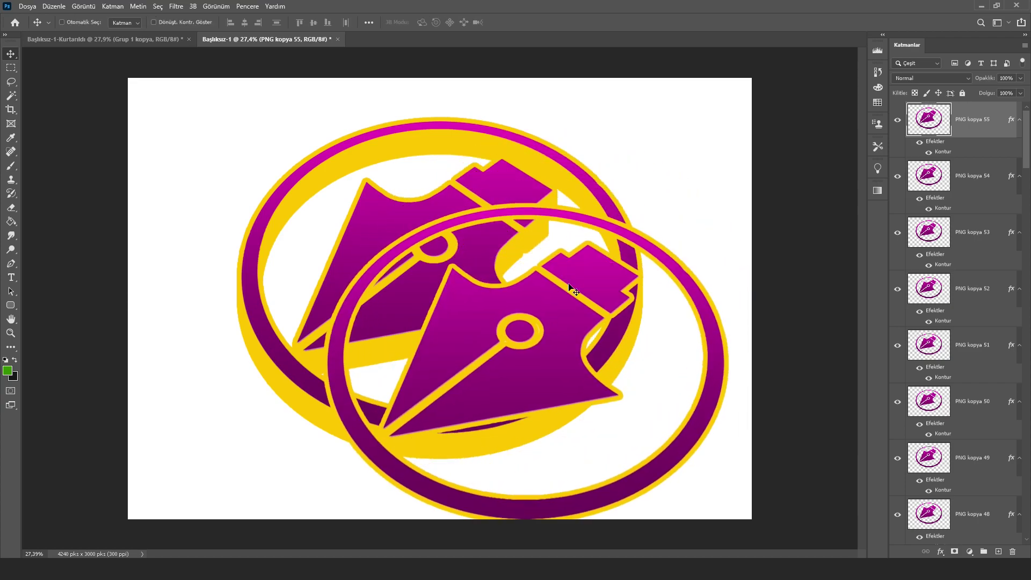
pyautogui.hotkey('ctrl', 'z')
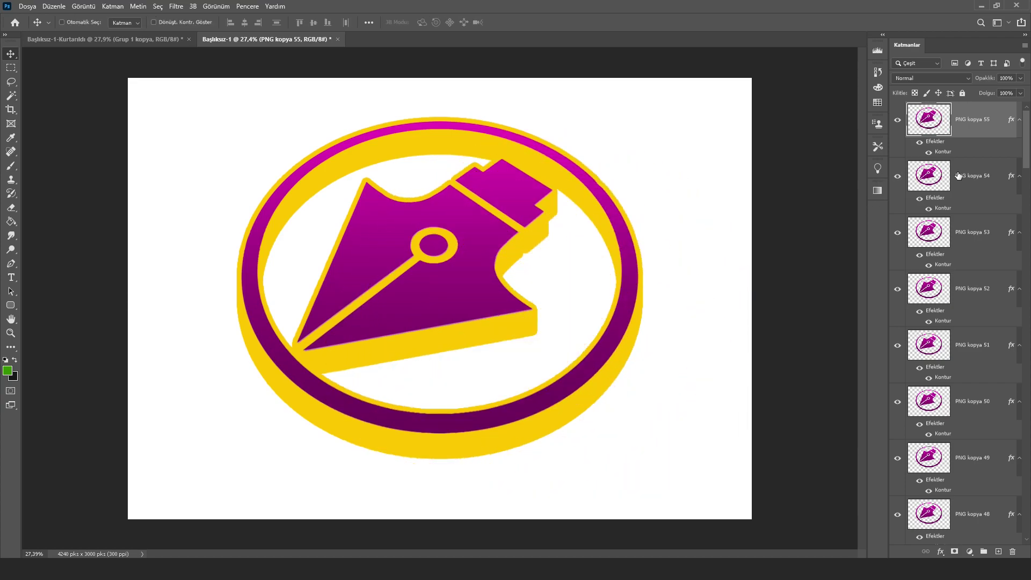
pyautogui.click(958, 175)
pyautogui.scroll(-3, 958, 174)
pyautogui.scroll(-5, 958, 175)
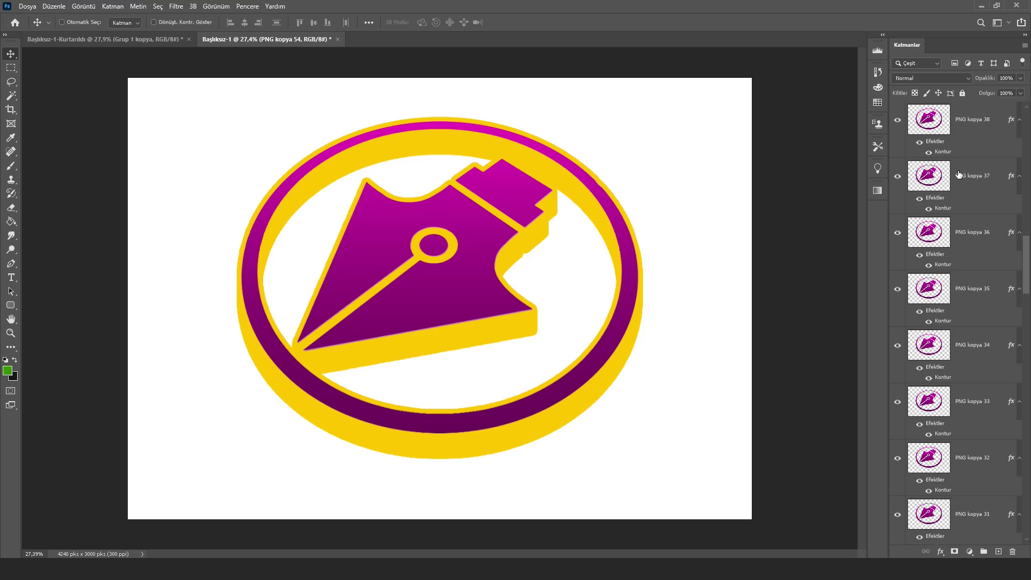
pyautogui.scroll(1, 958, 175)
pyautogui.scroll(8, 958, 173)
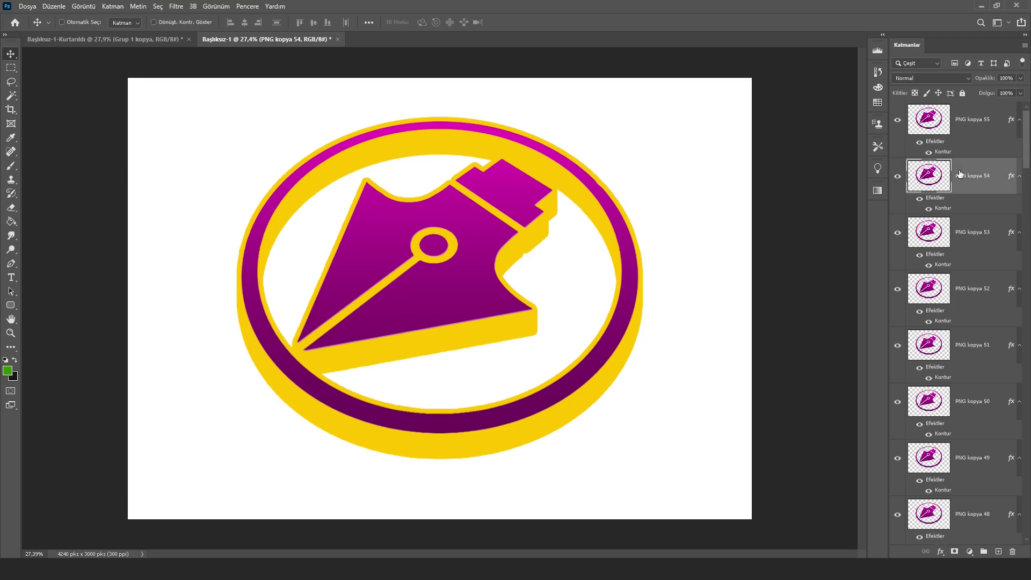
pyautogui.hotkey('ctrl', 'z')
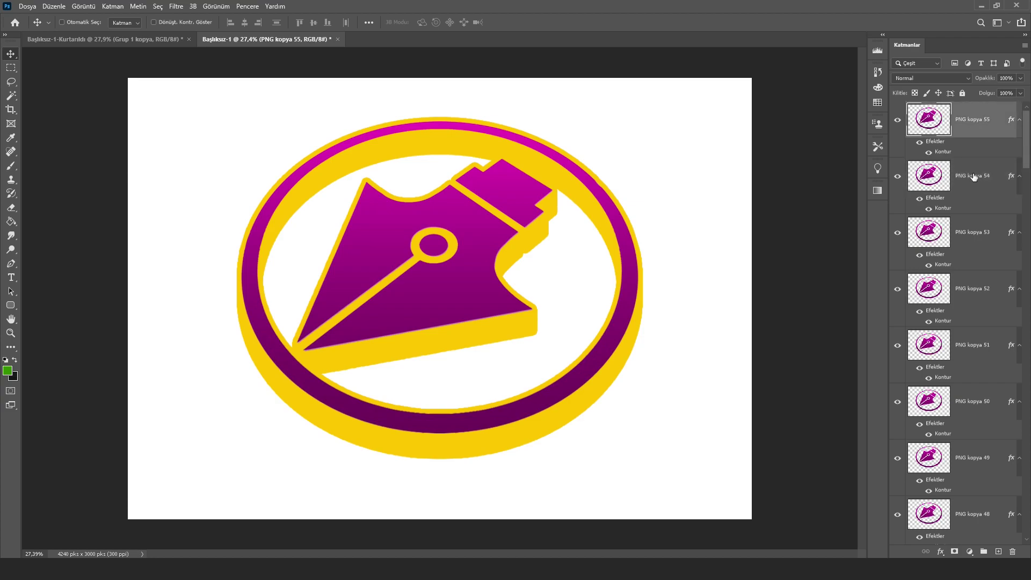
pyautogui.hotkey('ctrl', 'shift', 'z')
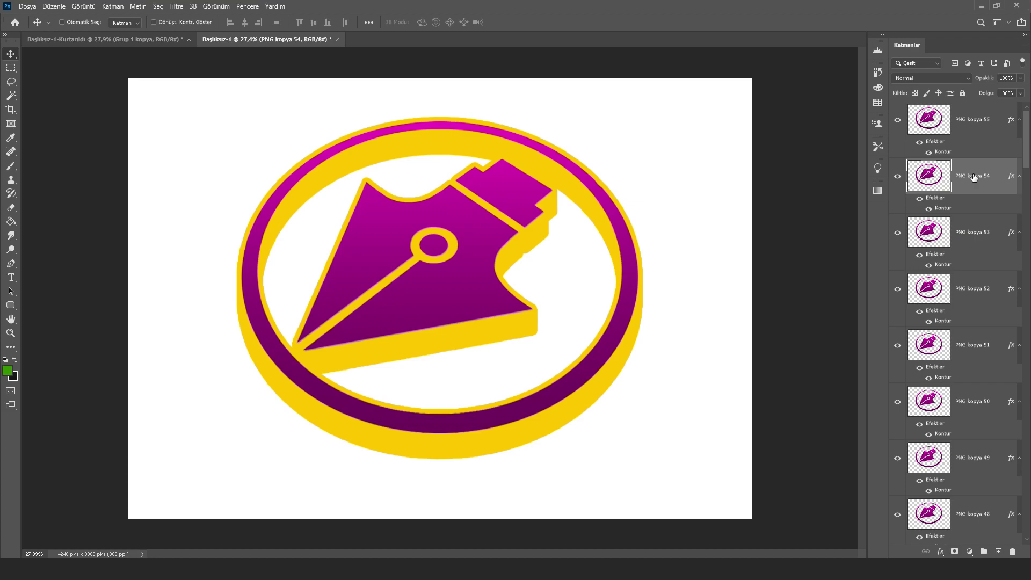
# Select the layer range from PNG kopya up to PNG kopya 53 in the Layers panel.
pyautogui.click(976, 134)
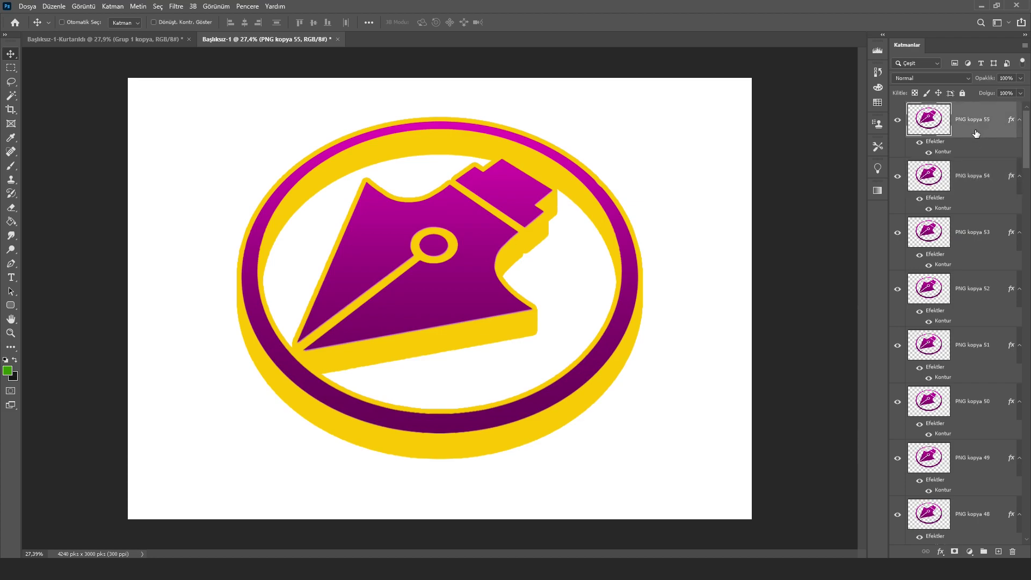
pyautogui.click(976, 179)
pyautogui.scroll(-5, 977, 179)
pyautogui.scroll(-5, 977, 179)
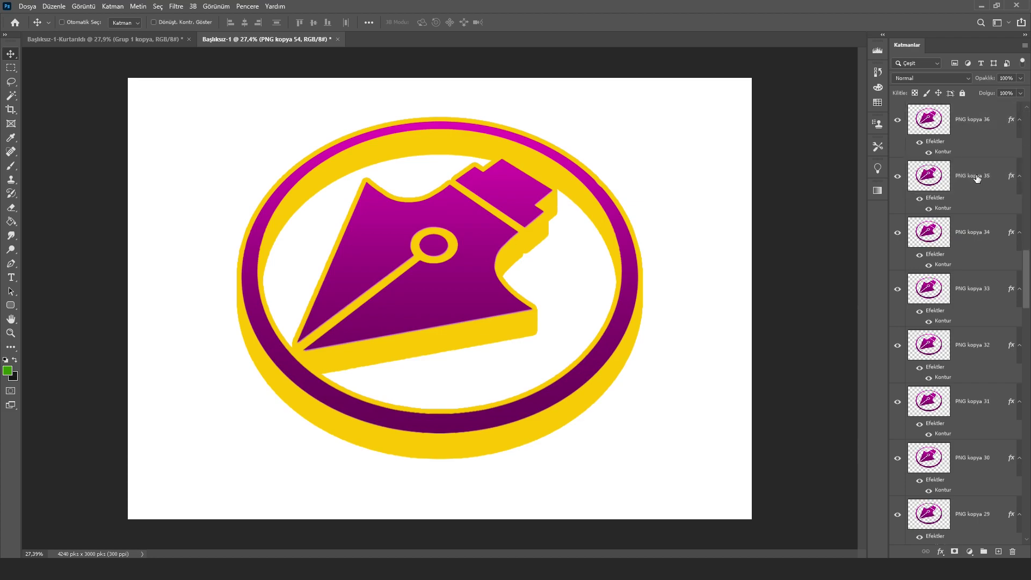
pyautogui.scroll(-10, 977, 179)
pyautogui.scroll(-10, 977, 178)
pyautogui.scroll(-5, 976, 179)
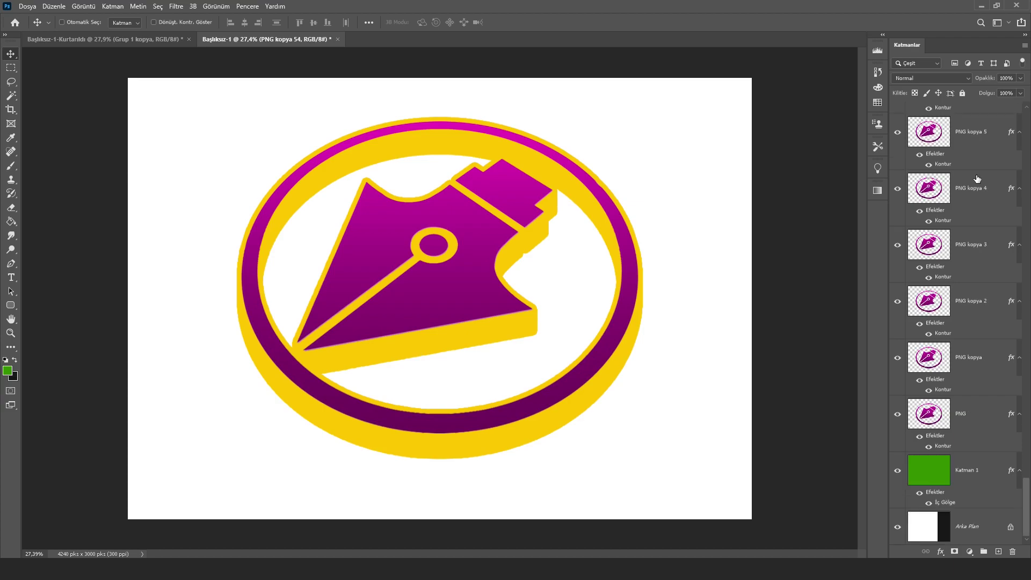
pyautogui.click(973, 434)
pyautogui.click(982, 357)
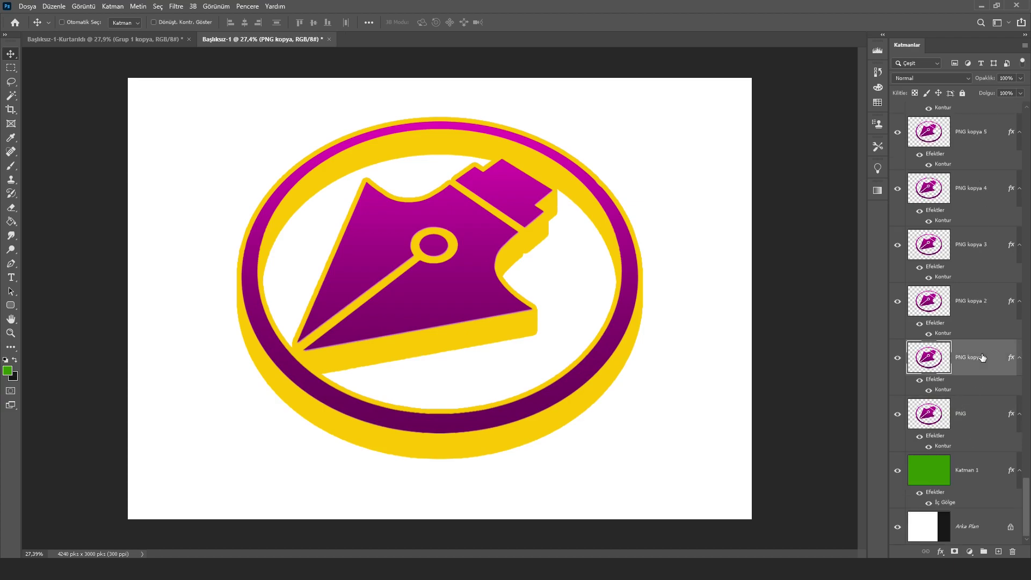
pyautogui.scroll(5, 982, 357)
pyautogui.scroll(10, 979, 357)
pyautogui.scroll(10, 977, 357)
pyautogui.scroll(10, 975, 357)
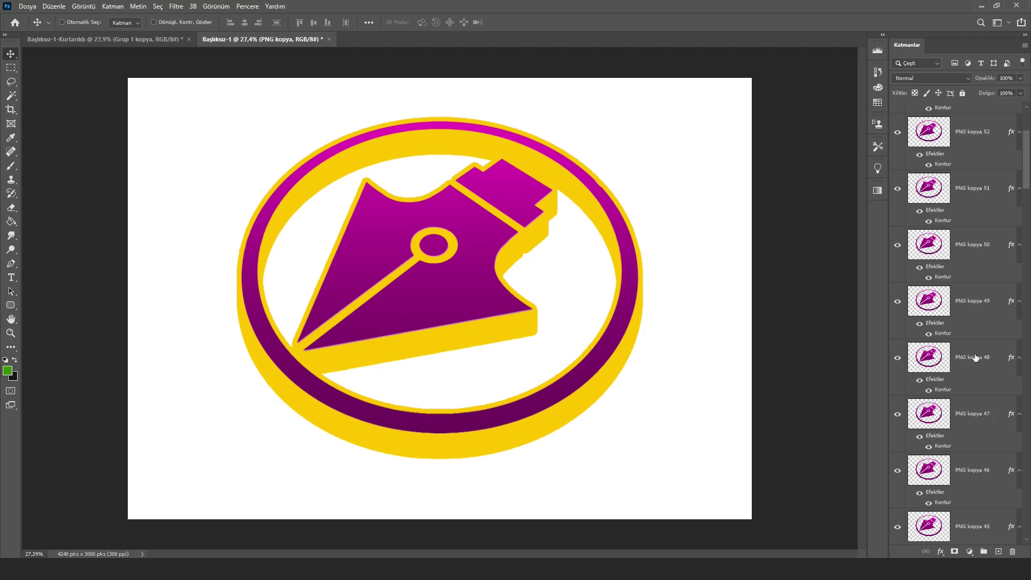
pyautogui.scroll(2, 975, 357)
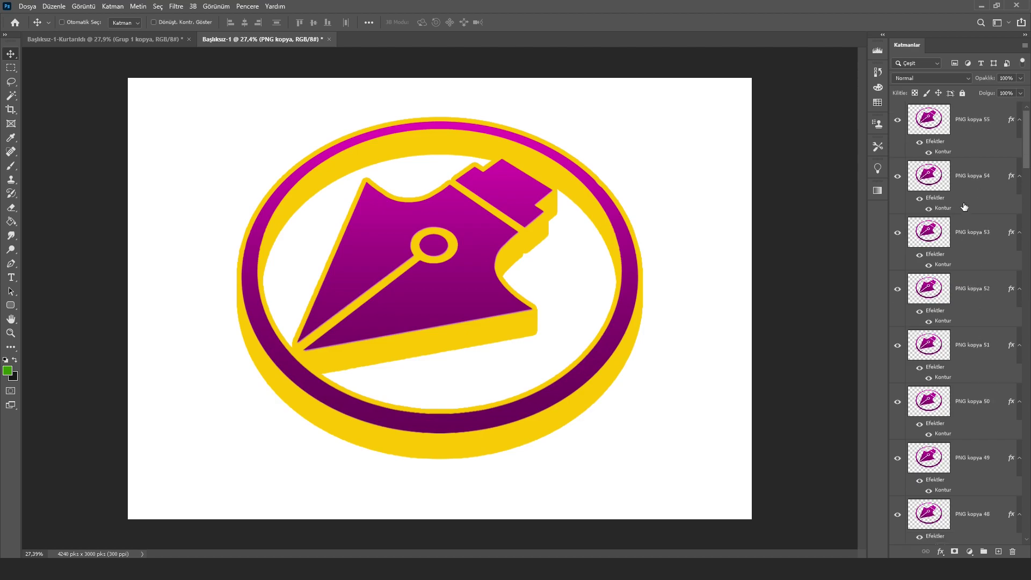
pyautogui.keyDown('shift'); pyautogui.click(977, 245); pyautogui.keyUp('shift')
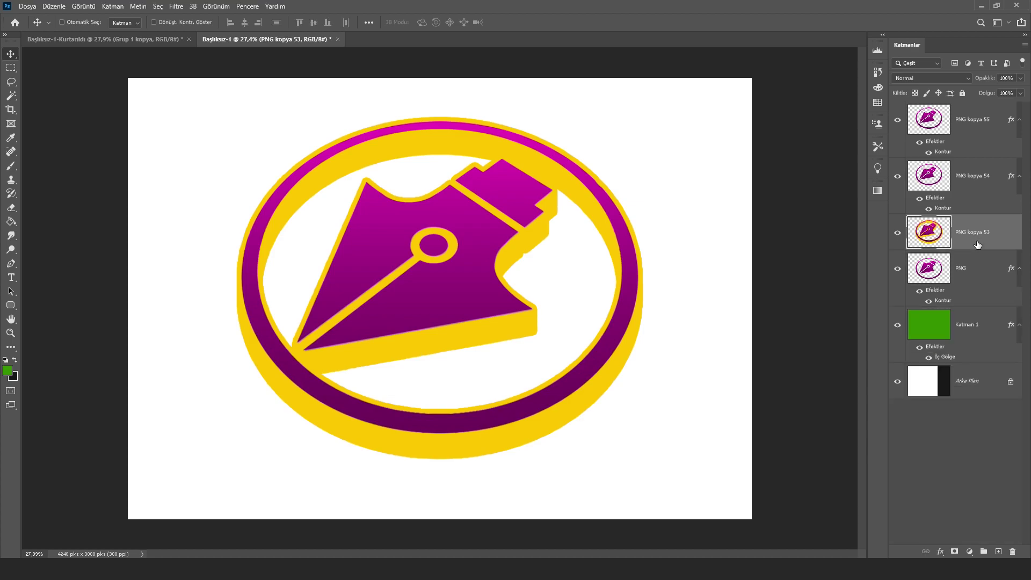
pyautogui.moveTo(550, 208)
pyautogui.mouseDown()
pyautogui.moveTo(647, 323)
pyautogui.moveTo(529, 240)
pyautogui.mouseUp()
pyautogui.hotkey('ctrl', 'z')
pyautogui.scroll(1, 529, 241)
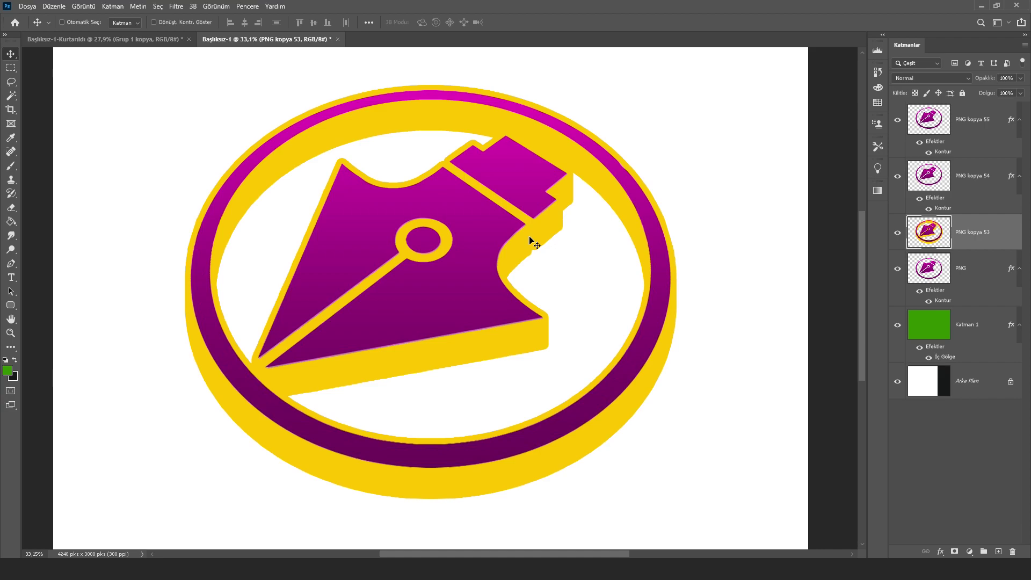
pyautogui.scroll(-1, 529, 240)
pyautogui.moveTo(529, 236); pyautogui.dragTo(503, 336)
pyautogui.hotkey('ctrl', 'z')
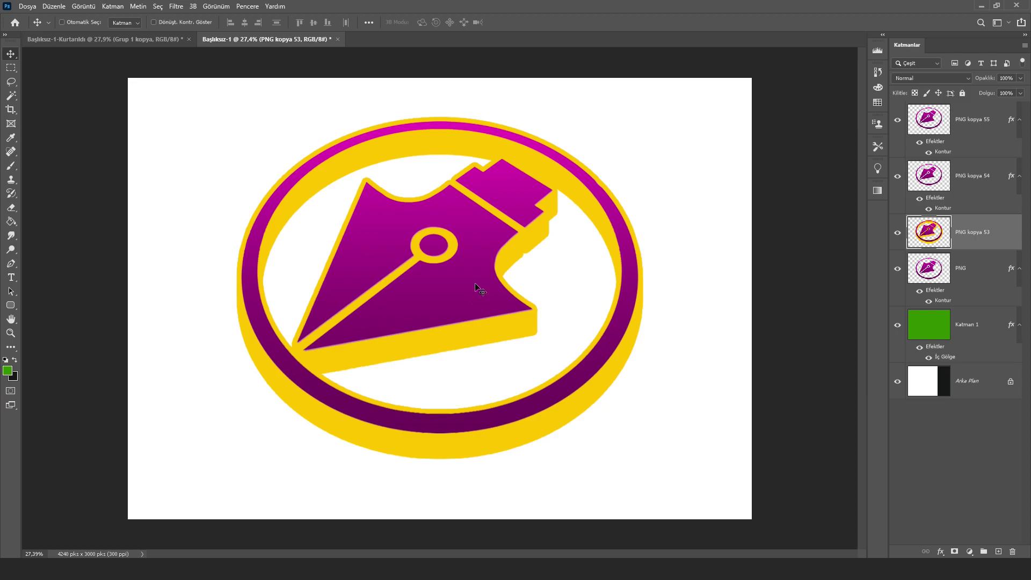
pyautogui.scroll(1, 472, 272)
pyautogui.scroll(-1, 471, 272)
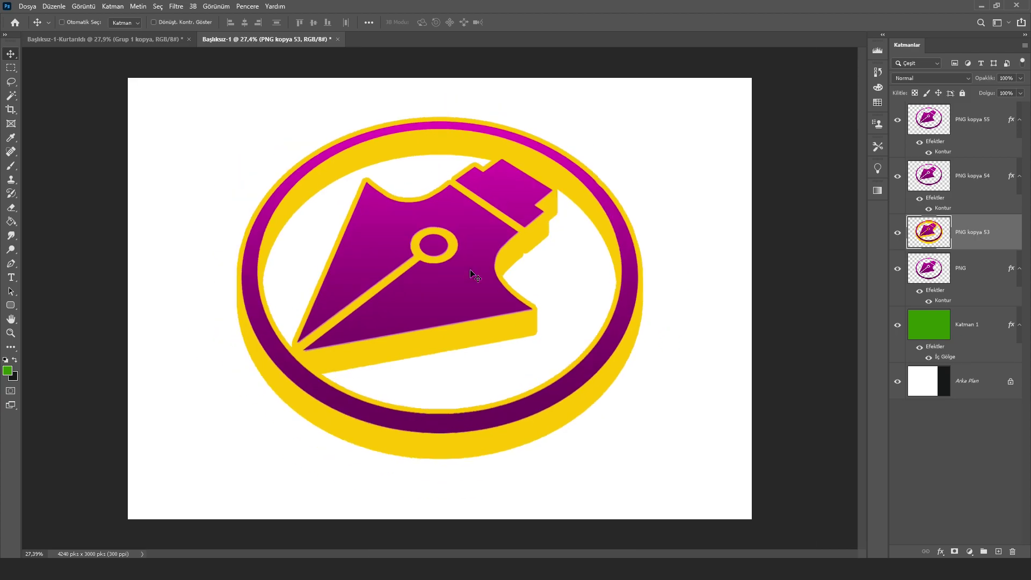
pyautogui.click(966, 132)
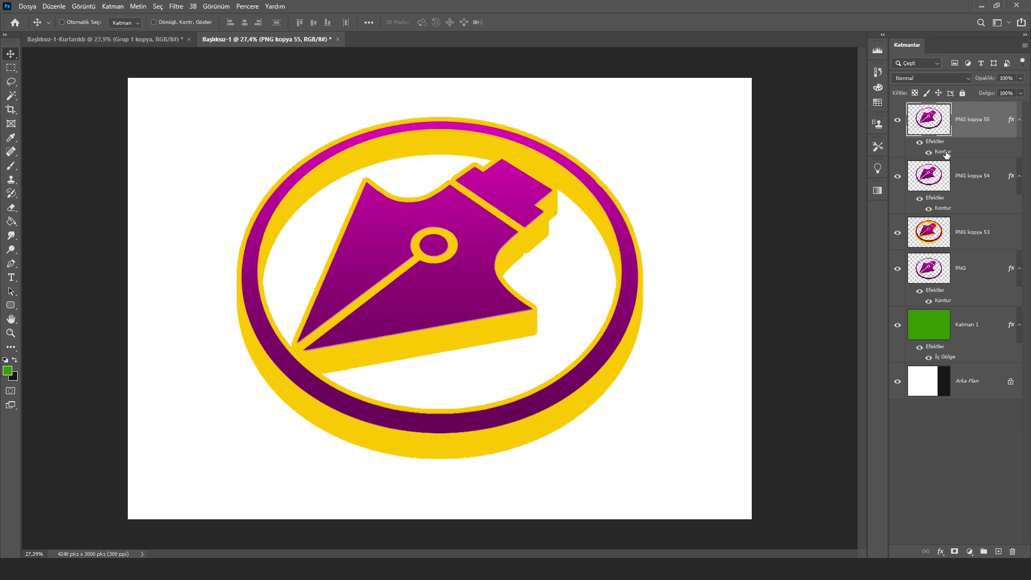
# Use Katman Stilini Temizle on PNG kopya 55's fx icon to remove its stroke.
pyautogui.rightClick(1021, 124)
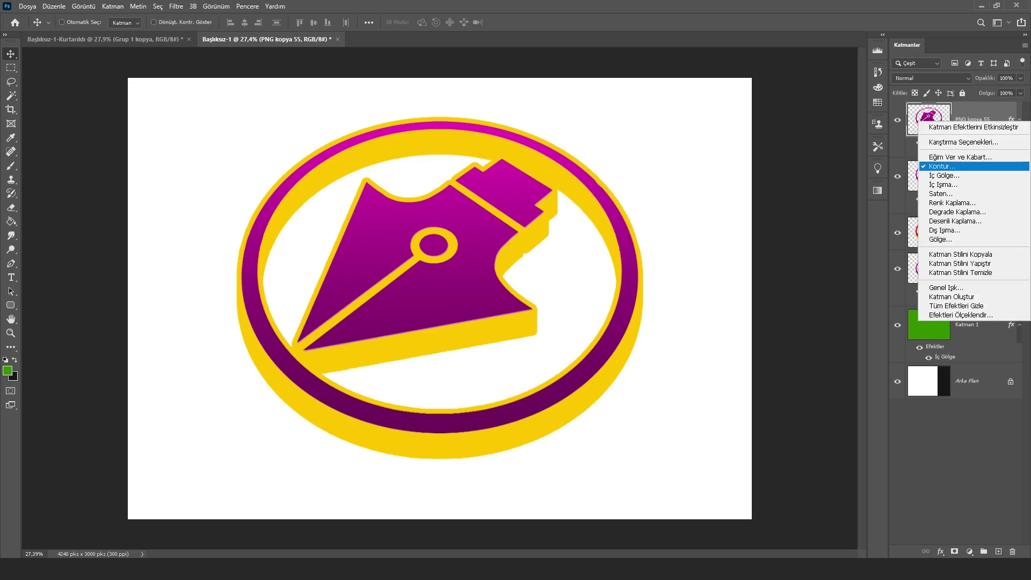
pyautogui.press('Escape')
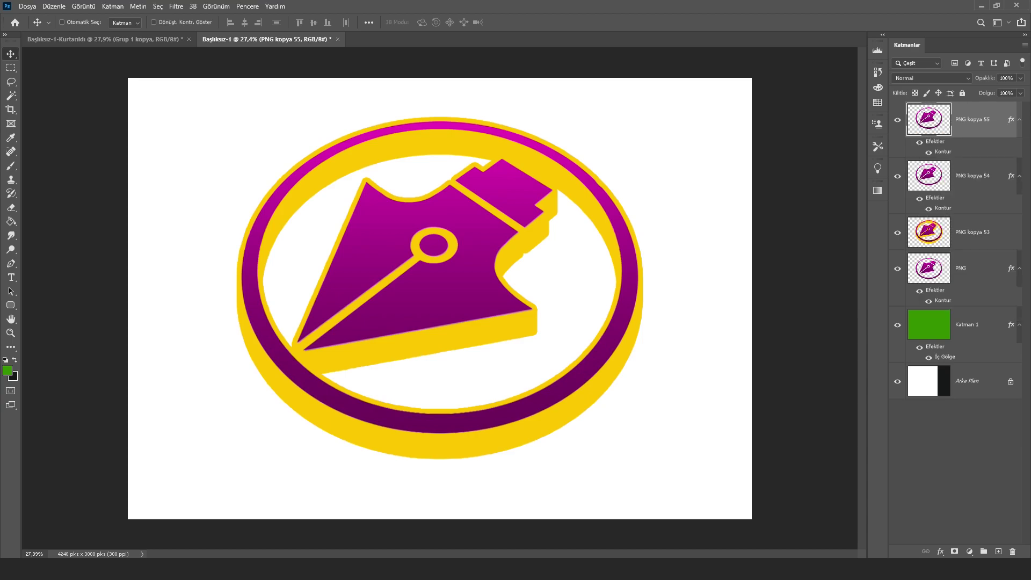
pyautogui.rightClick(969, 119)
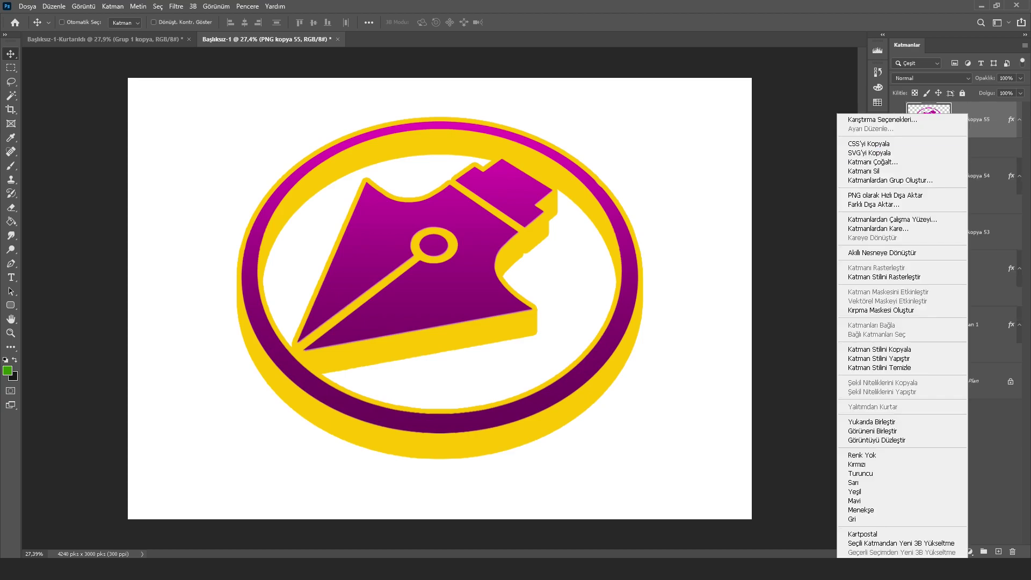
pyautogui.press('Escape')
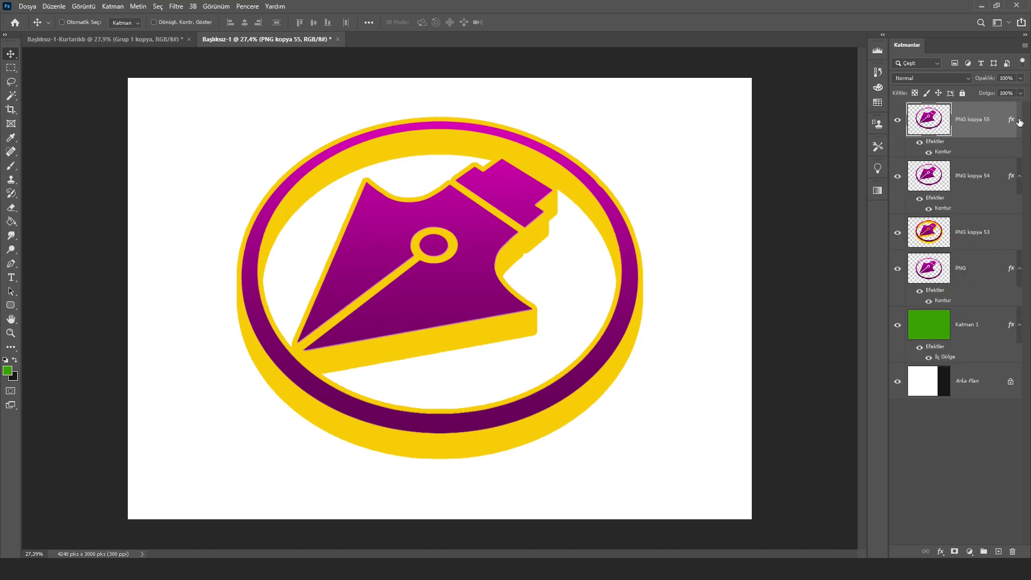
pyautogui.rightClick(1019, 123)
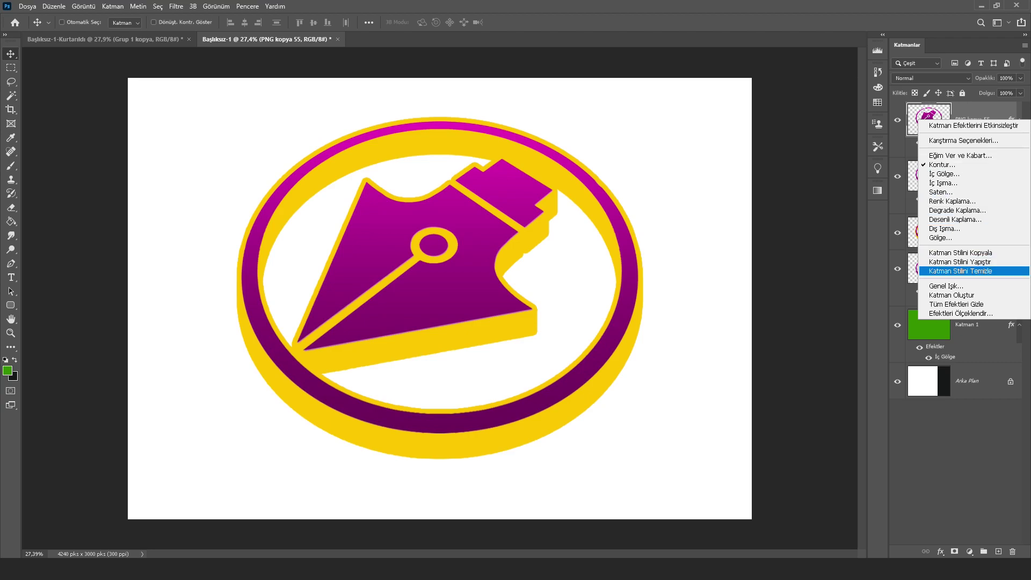
pyautogui.click(960, 271)
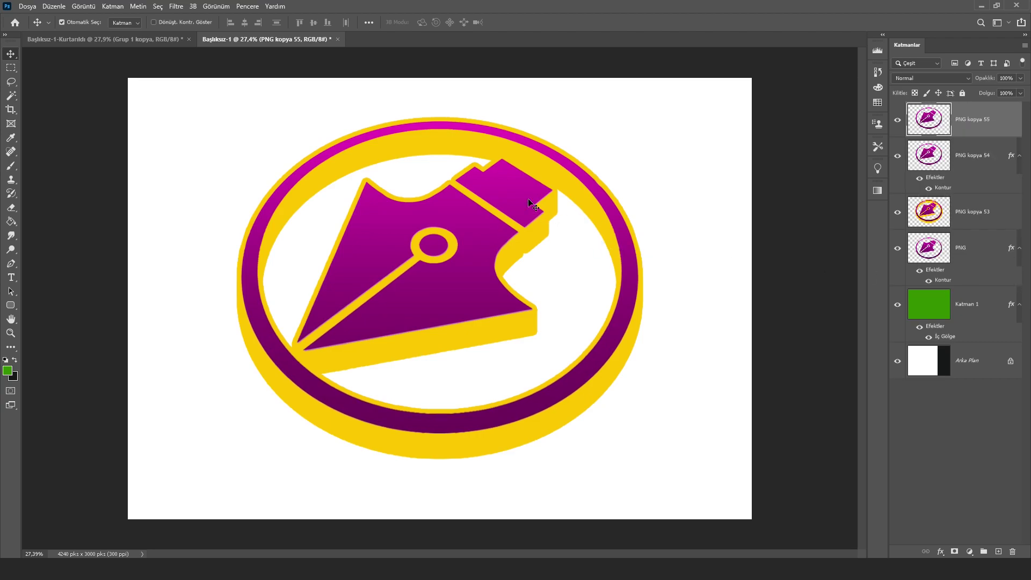
# Stack offset unstroked emblem copies above PNG kopya 55, toward PNG kopya 75, thickening the face.
pyautogui.moveTo(529, 201); pyautogui.dragTo(320, 175)
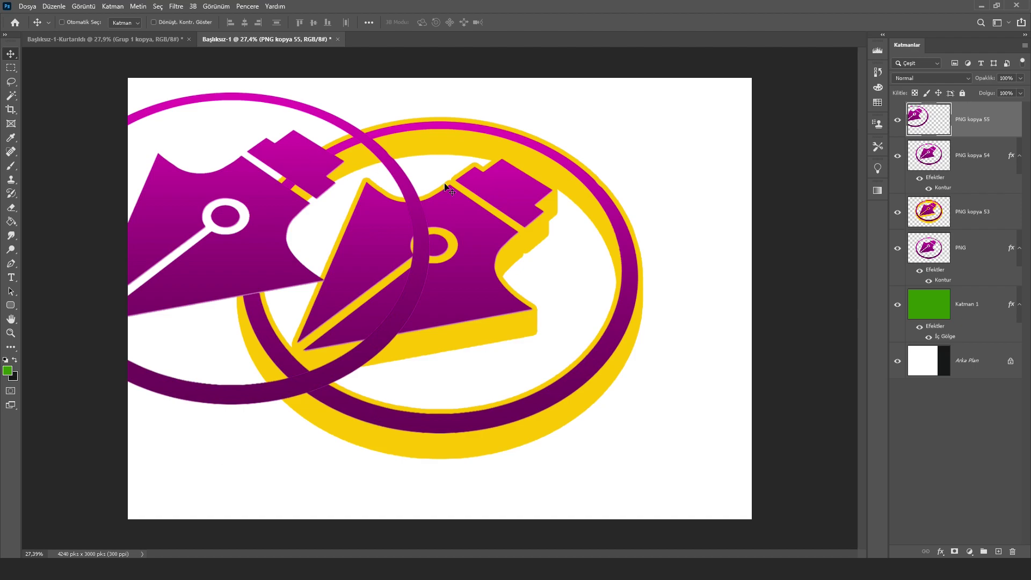
pyautogui.hotkey('ctrl', 'z')
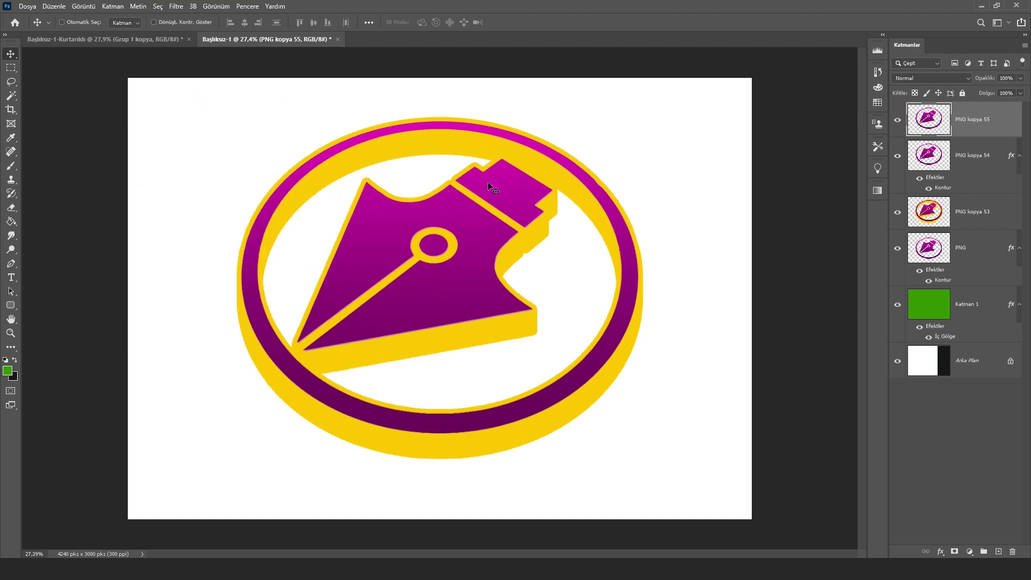
pyautogui.hotkey('ctrl', 'j')
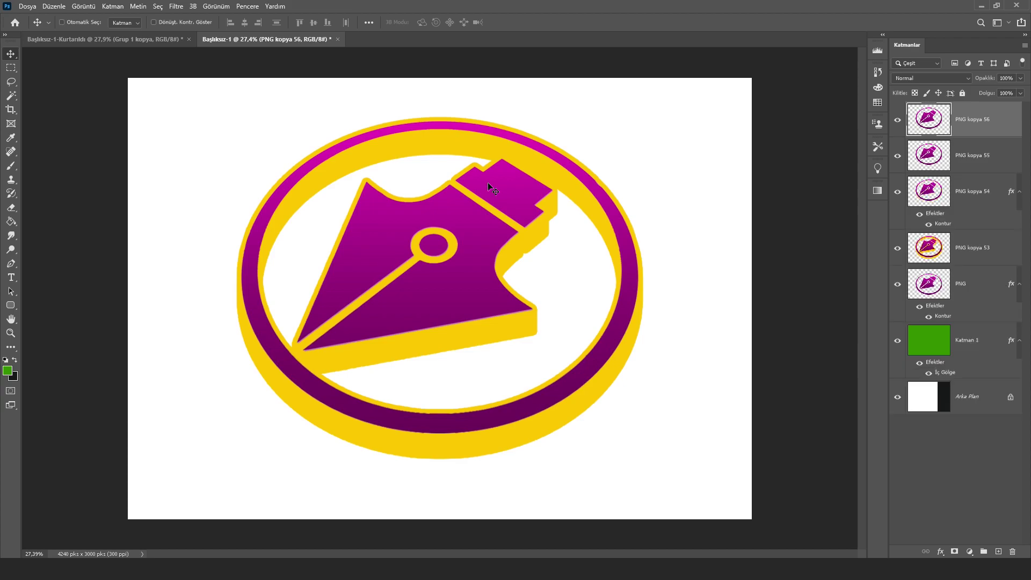
pyautogui.hotkey('ctrl', 'j')
pyautogui.hotkey('ctrl', 'j')
pyautogui.hotkey('alt', 'Up')
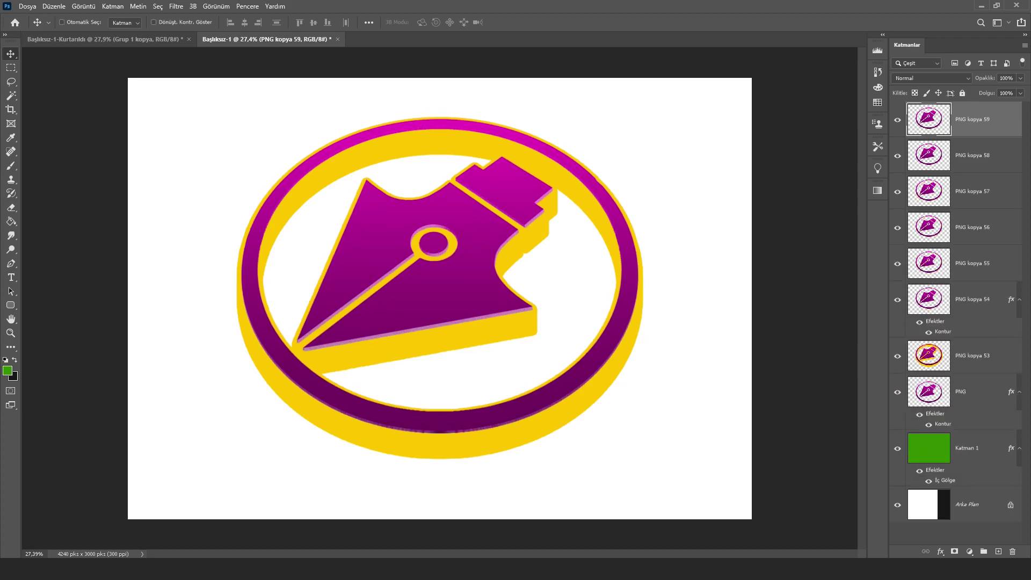
pyautogui.hotkey('alt', 'Up')
pyautogui.hotkey('alt', 'Up')
pyautogui.hotkey('alt', 'Up')
pyautogui.hotkey('alt', 'Up')
pyautogui.hotkey('alt', 'Up')
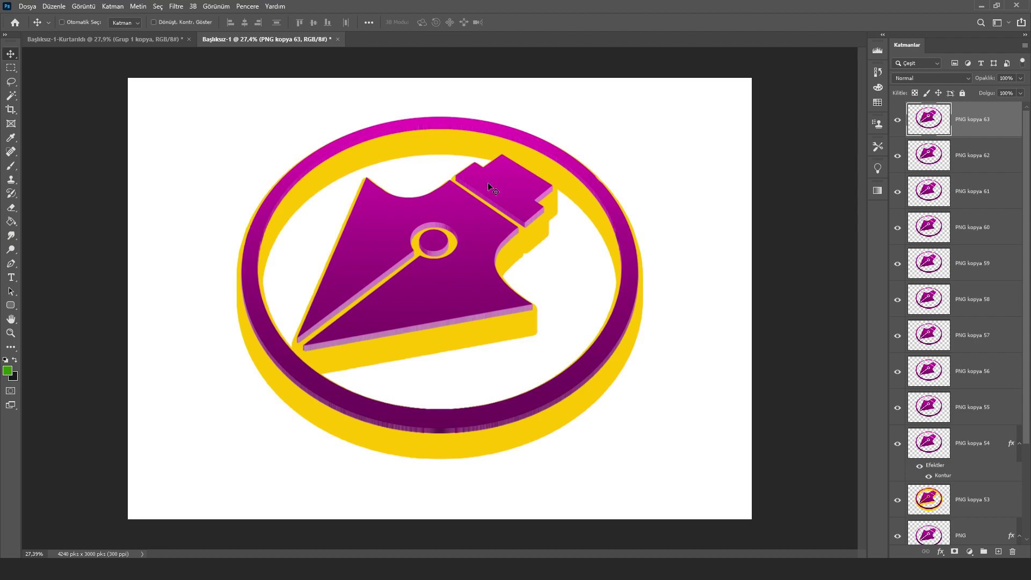
pyautogui.hotkey('alt', 'Up')
pyautogui.hotkey('alt', 'Up')
pyautogui.hotkey('alt', 'Up')
pyautogui.hotkey('alt', 'Up')
pyautogui.hotkey('alt', 'Up')
pyautogui.hotkey('alt', 'Up')
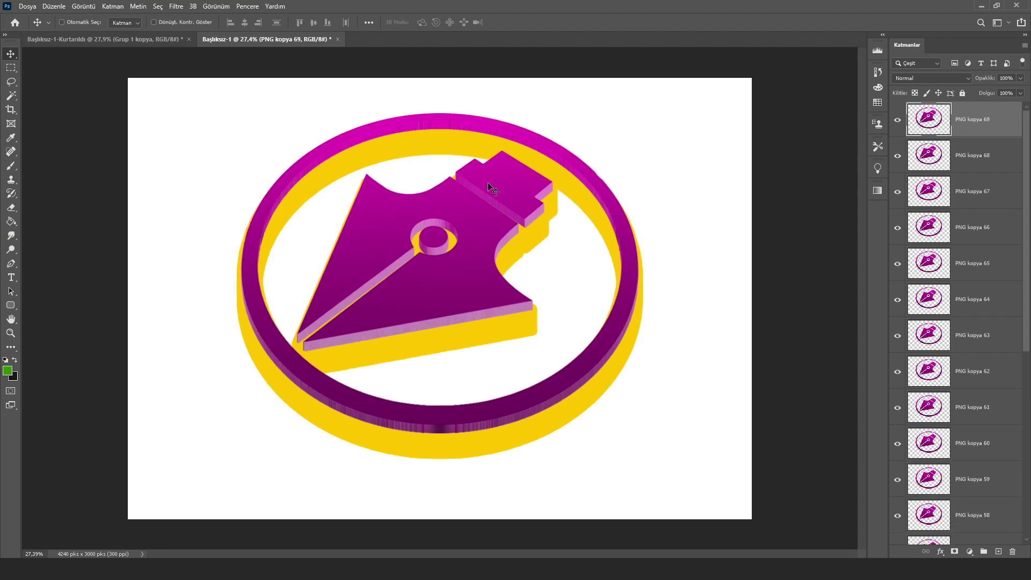
pyautogui.hotkey('alt', 'Up')
pyautogui.hotkey('alt', 'Up')
pyautogui.hotkey('alt', 'Up')
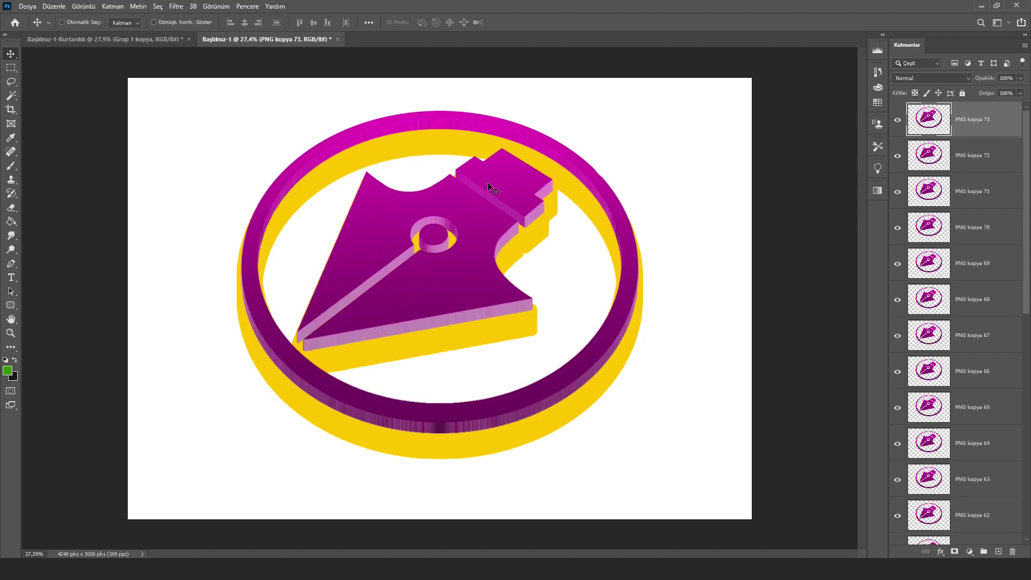
pyautogui.hotkey('alt', 'Up')
pyautogui.hotkey('alt', 'Up')
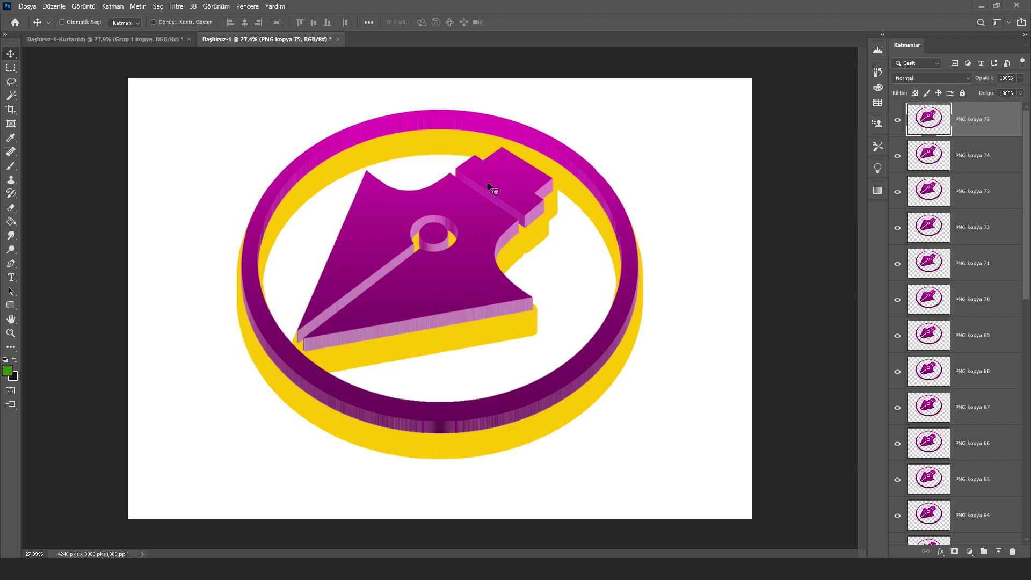
# Select PNG kopya 74 through PNG kopya 55 and combine them into one layer.
pyautogui.click(960, 156)
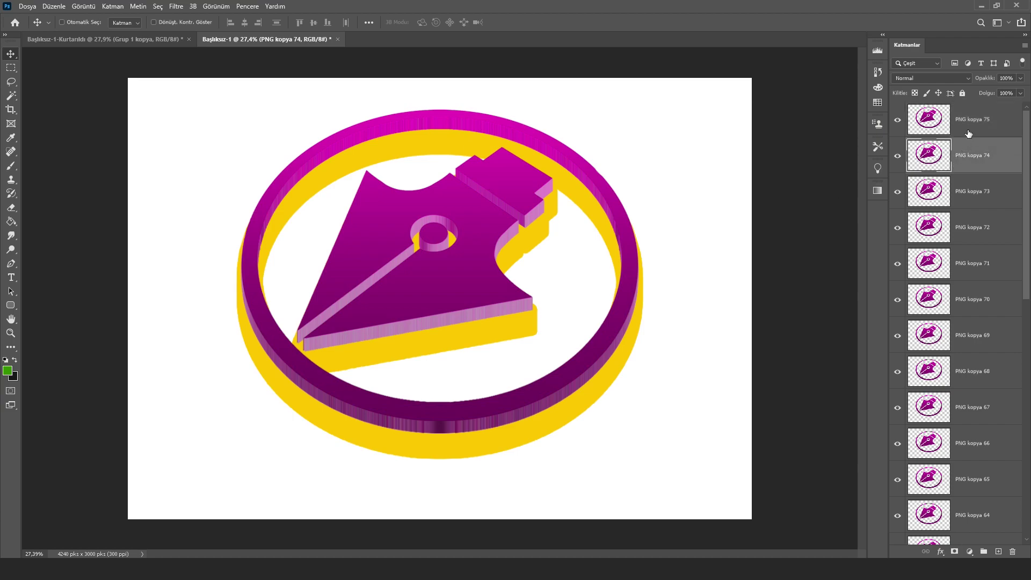
pyautogui.click(968, 133)
pyautogui.click(975, 150)
pyautogui.click(969, 125)
pyautogui.click(982, 154)
pyautogui.scroll(-5, 983, 161)
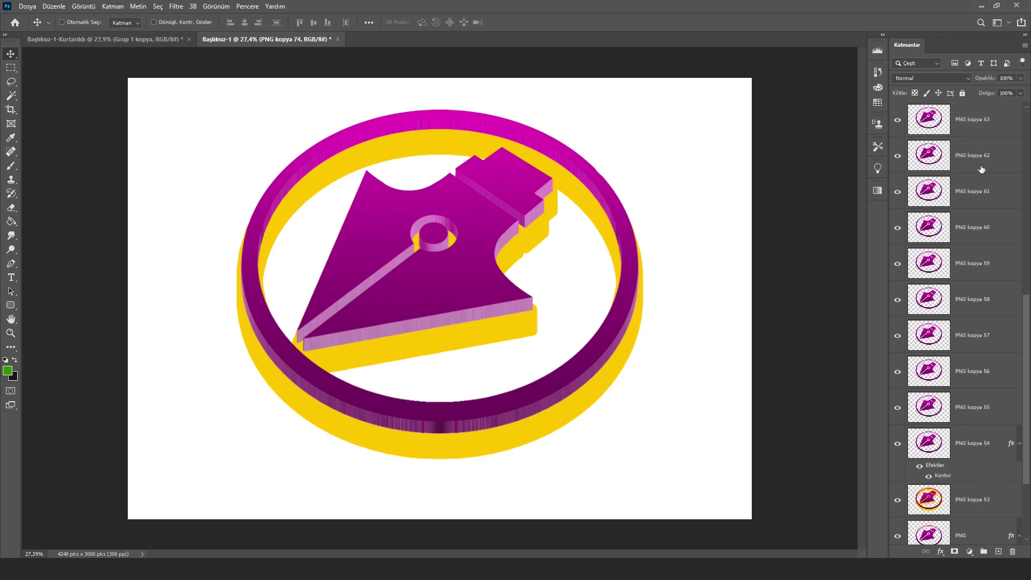
pyautogui.scroll(-5, 984, 171)
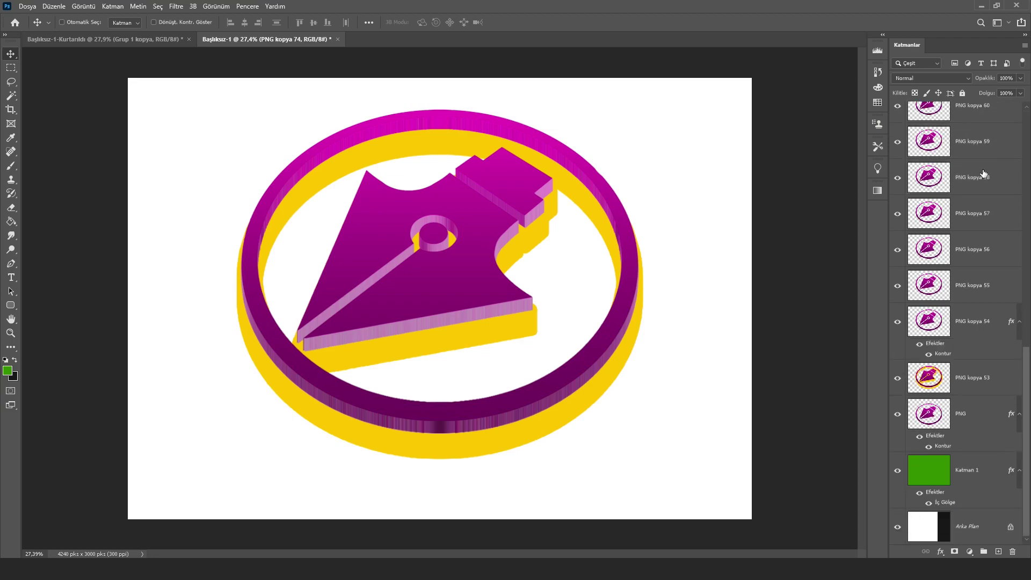
pyautogui.keyDown('shift'); pyautogui.click(976, 290); pyautogui.keyUp('shift')
pyautogui.press('Delete')
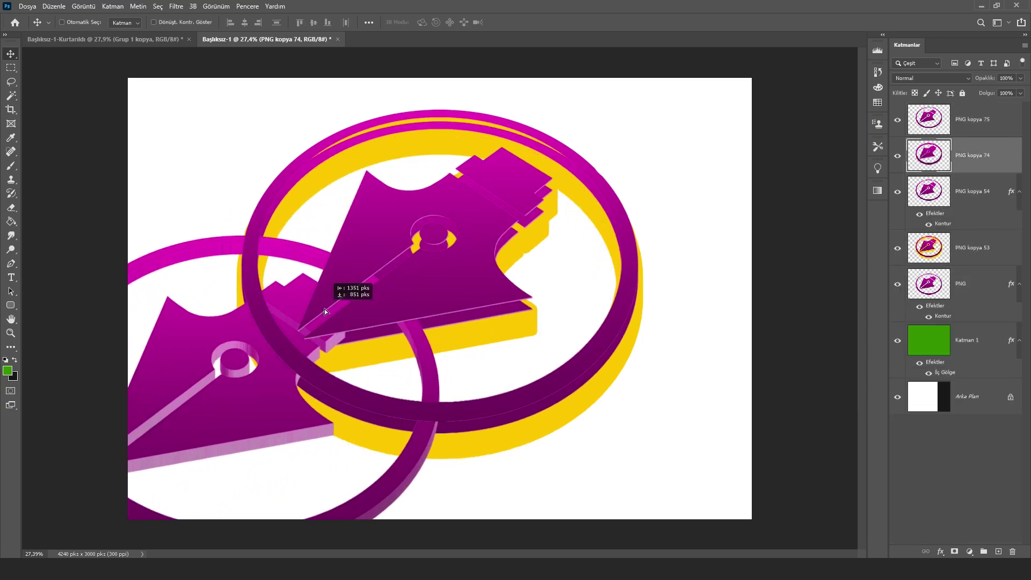
pyautogui.moveTo(523, 199); pyautogui.dragTo(345, 292)
pyautogui.hotkey('ctrl', 'z')
# Toggle PNG kopya 74's visibility to check it, then open PNG kopya 54's layer style settings.
pyautogui.scroll(3, 456, 316)
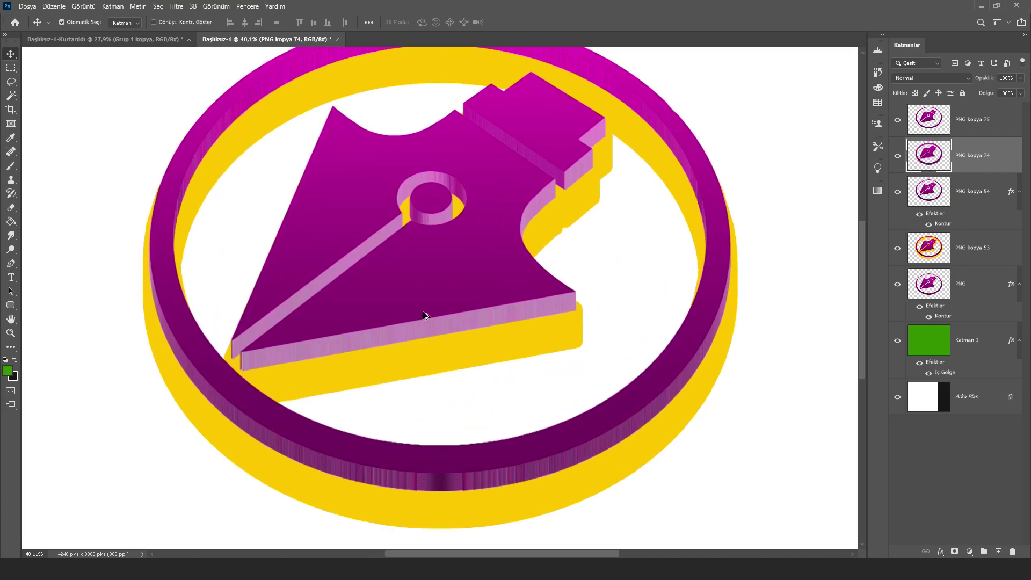
pyautogui.scroll(-2, 424, 317)
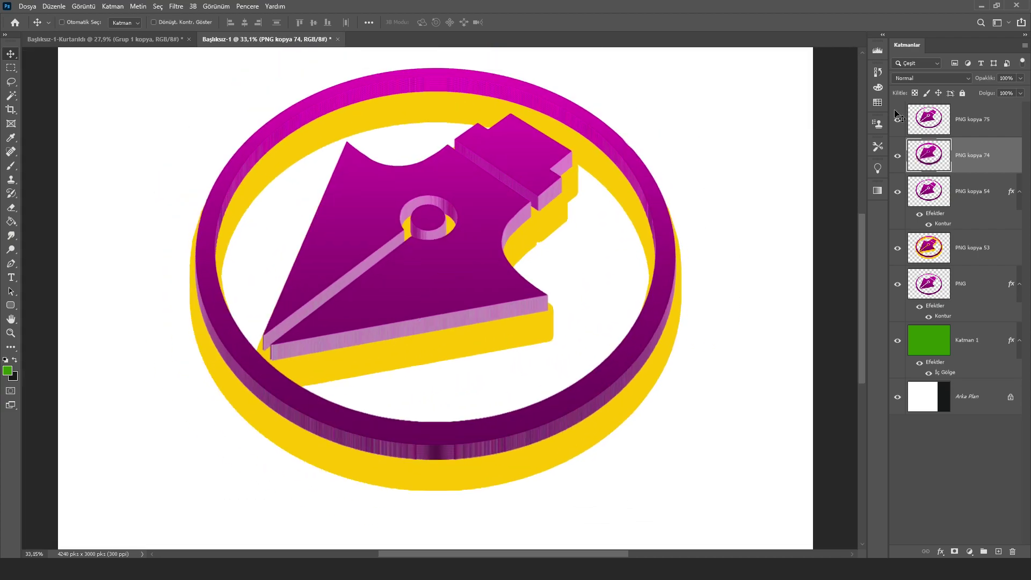
pyautogui.click(900, 158)
pyautogui.keyDown('ctrl'); pyautogui.click(515, 321); pyautogui.keyUp('ctrl')
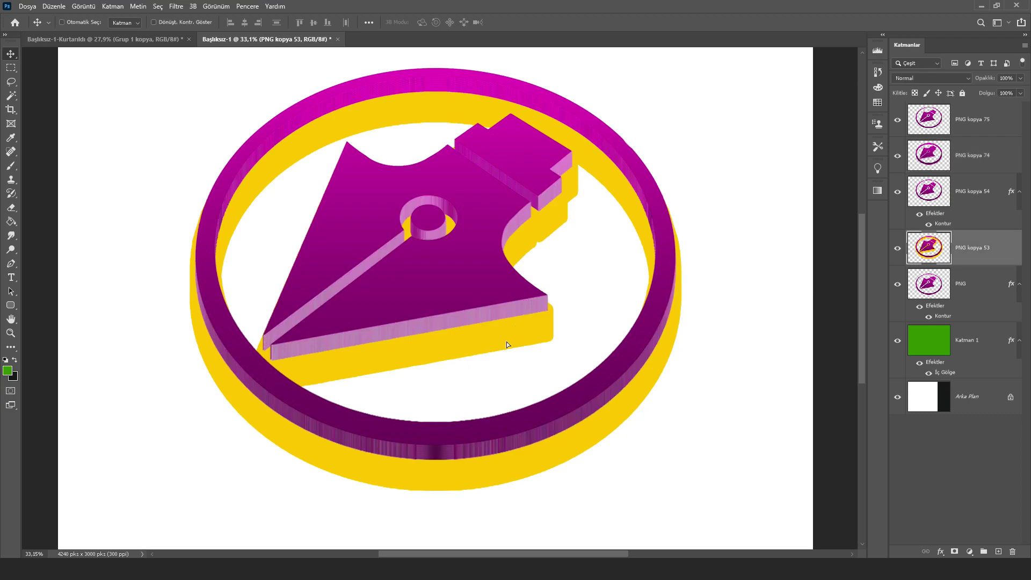
pyautogui.moveTo(507, 344); pyautogui.dragTo(872, 290)
pyautogui.moveTo(539, 311); pyautogui.dragTo(934, 239)
pyautogui.click(934, 200)
pyautogui.moveTo(661, 238)
pyautogui.mouseDown()
pyautogui.moveTo(601, 342)
pyautogui.moveTo(971, 211)
pyautogui.mouseUp()
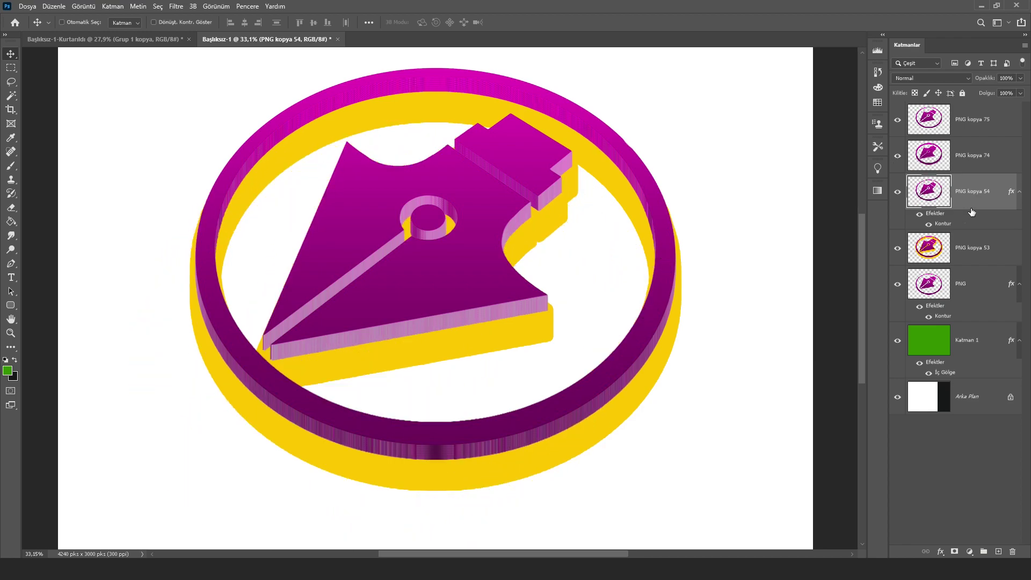
pyautogui.doubleClick(972, 211)
# Try a white drop shadow on PNG kopya 54 with distance and spread values 17 and 18.
pyautogui.moveTo(698, 60); pyautogui.dragTo(926, 74)
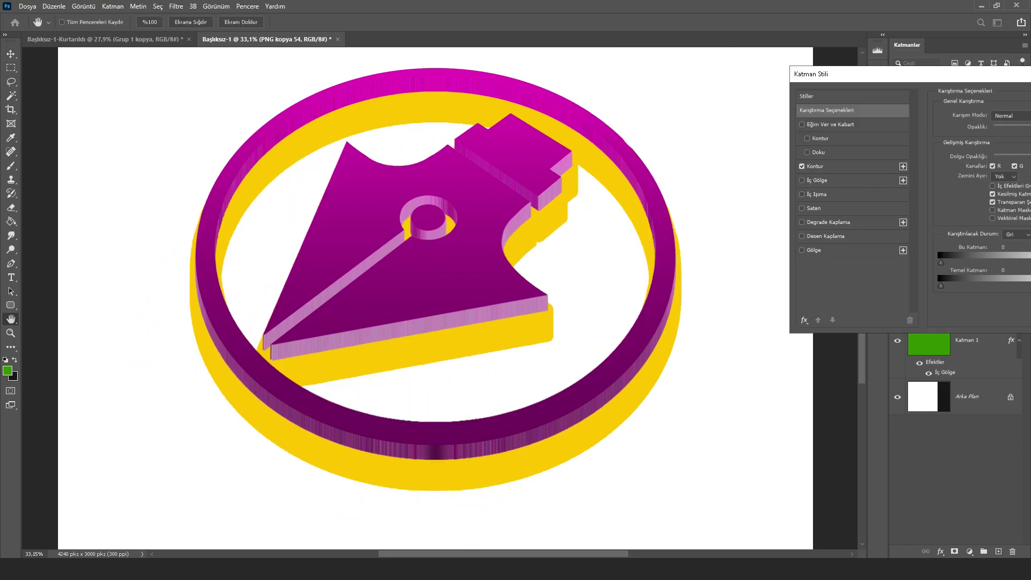
pyautogui.click(814, 166)
pyautogui.moveTo(838, 74); pyautogui.dragTo(773, 70)
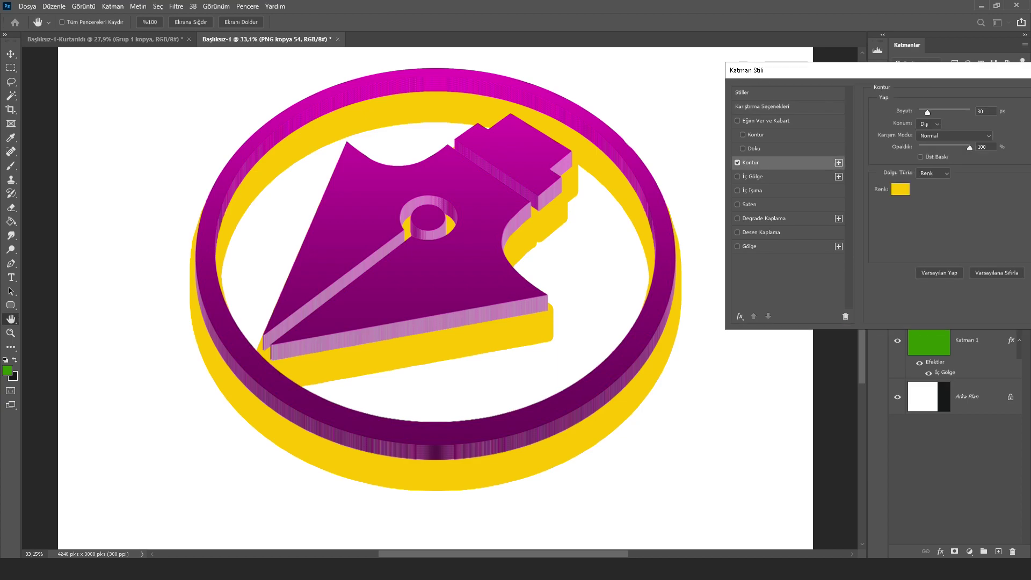
pyautogui.click(749, 245)
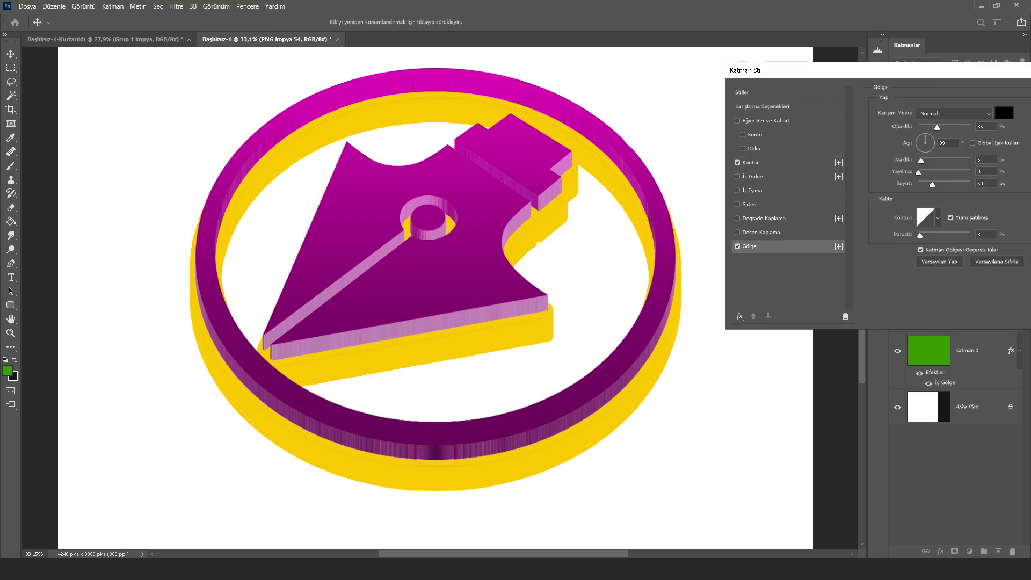
pyautogui.click(1003, 112)
pyautogui.click(699, 115)
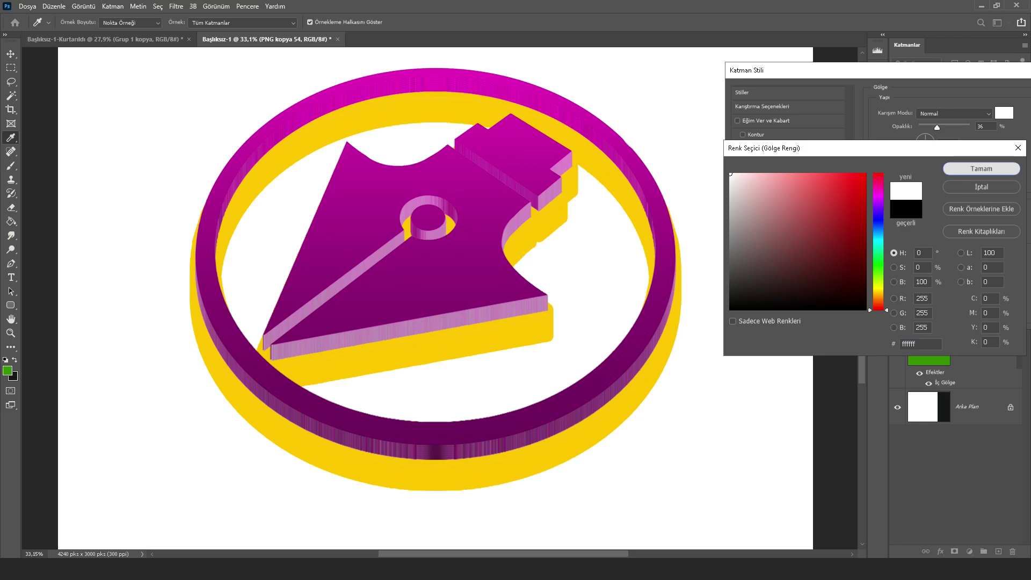
pyautogui.press('Return')
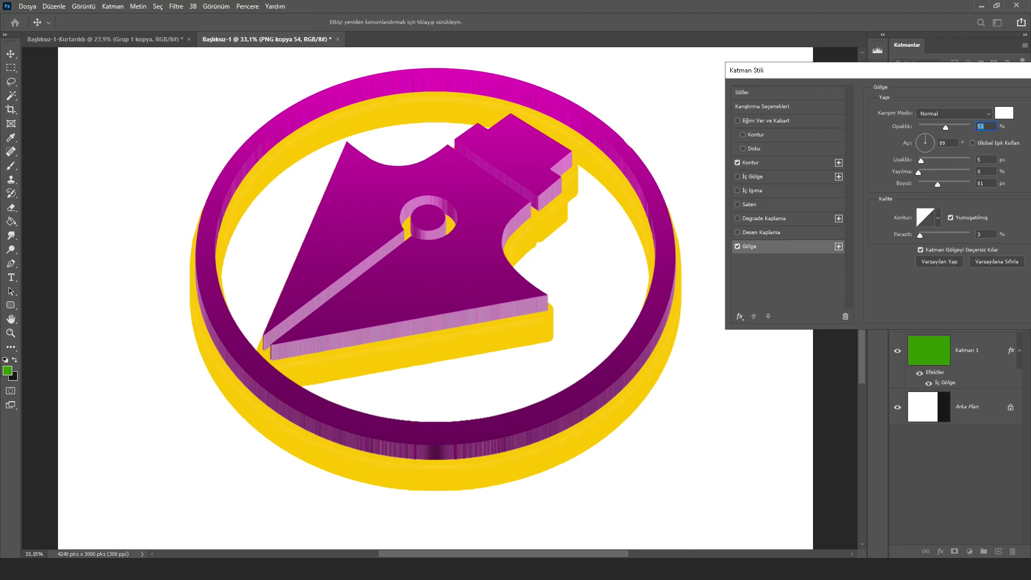
pyautogui.hotkey('shift', 'Tab')
pyautogui.write('17')
pyautogui.hotkey('shift', 'Tab')
pyautogui.write('18')
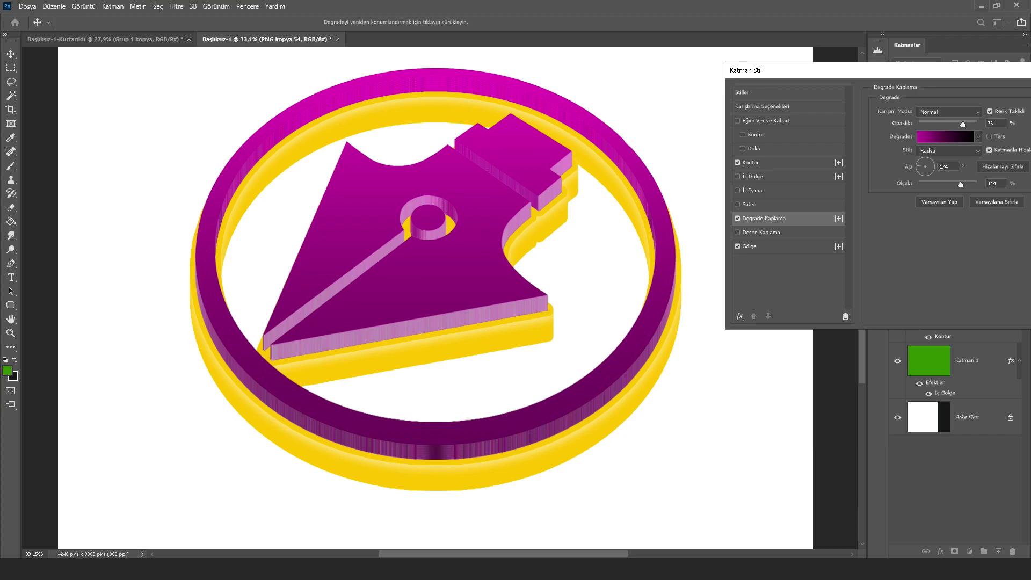
# Compare the stroke, a 100% gradient overlay, inner shadow and inner glow, then cancel all style changes.
pyautogui.click(737, 162)
pyautogui.hotkey('shift', 'Up')
pyautogui.hotkey('shift', 'Up')
pyautogui.hotkey('shift', 'Up')
pyautogui.click(752, 176)
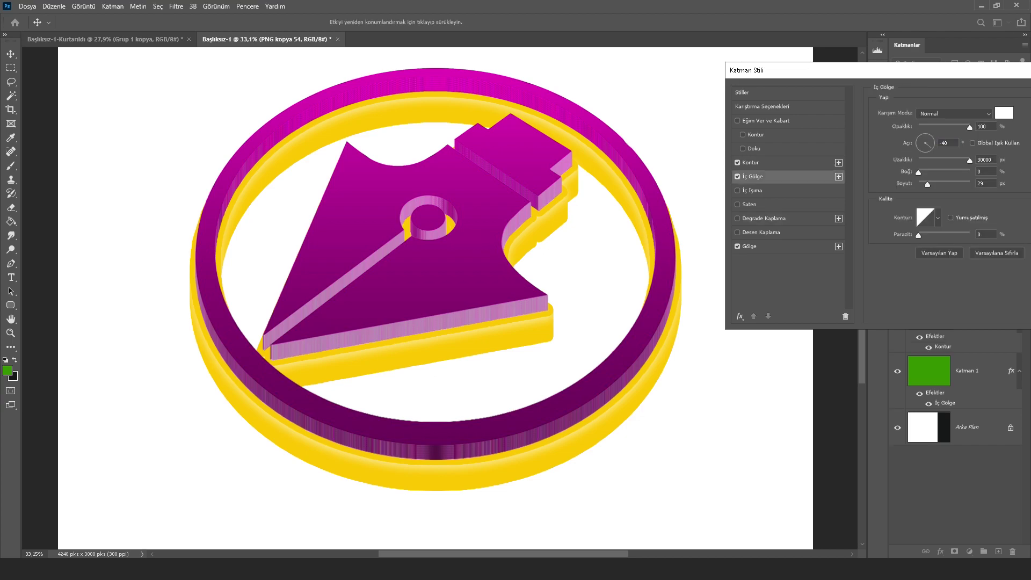
pyautogui.click(752, 190)
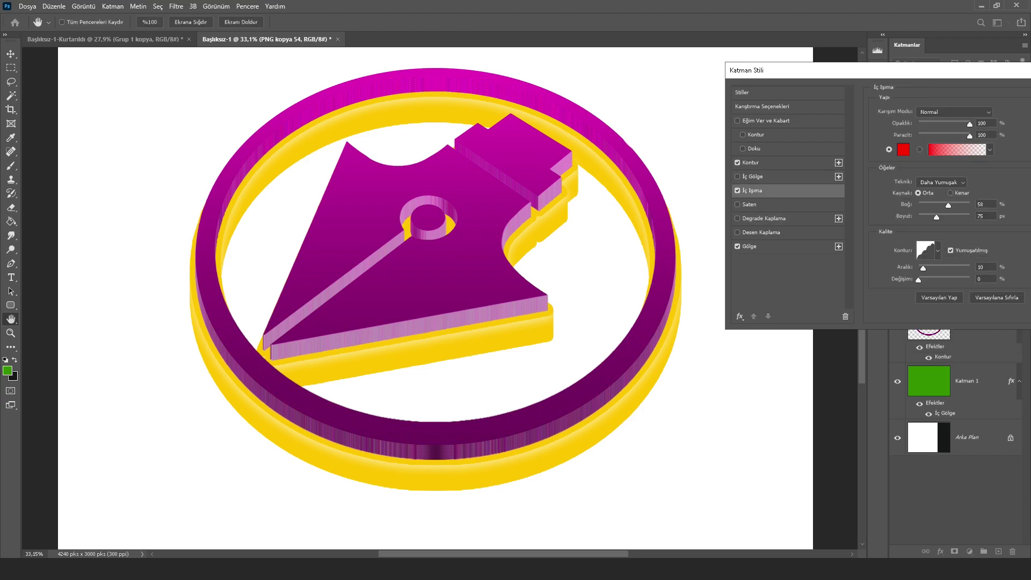
pyautogui.press('space')
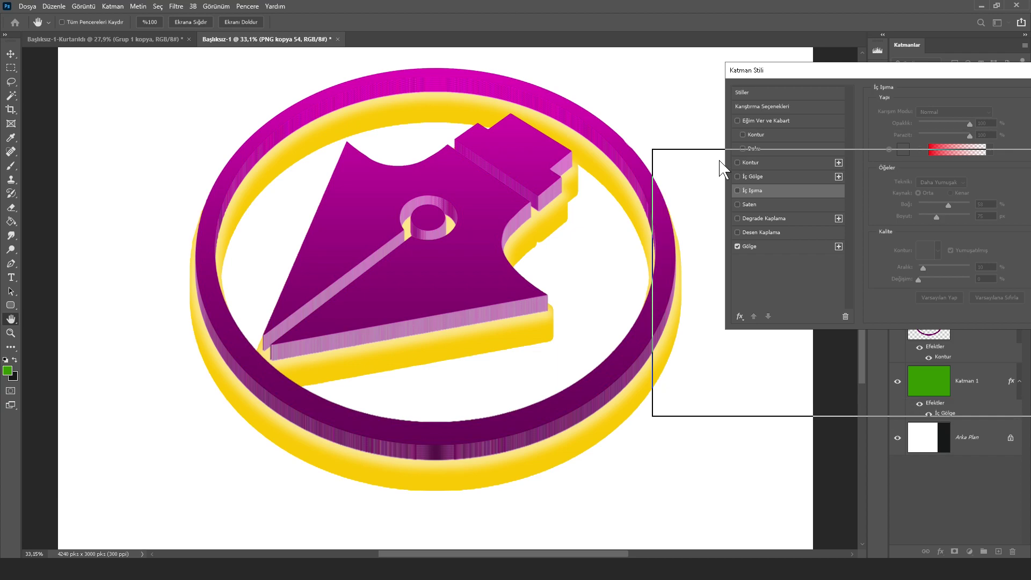
pyautogui.moveTo(784, 70); pyautogui.dragTo(618, 131)
pyautogui.click(957, 173)
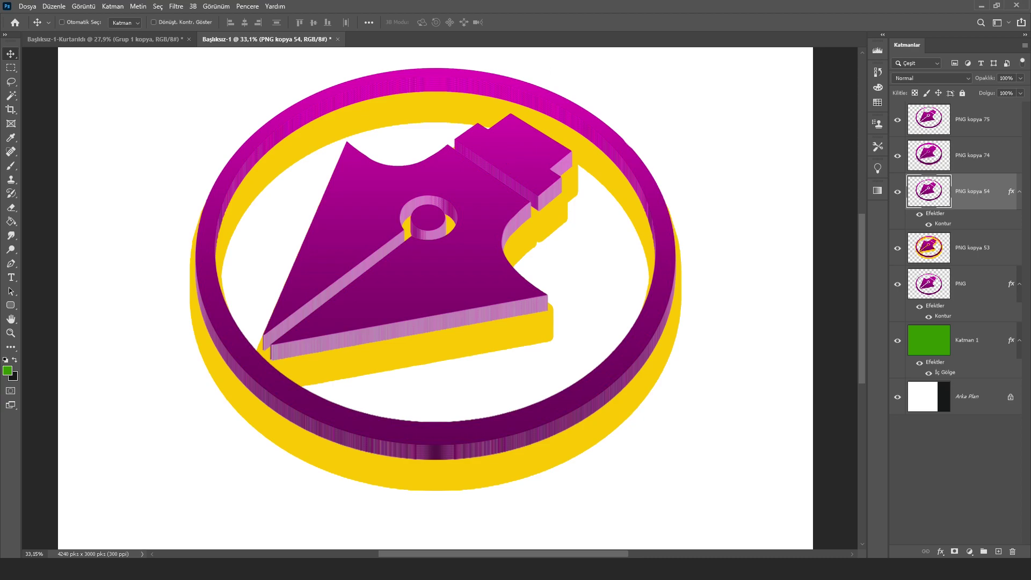
pyautogui.press('ctrl')
pyautogui.moveTo(438, 342)
pyautogui.mouseDown()
pyautogui.moveTo(604, 370)
pyautogui.moveTo(549, 311)
pyautogui.mouseUp()
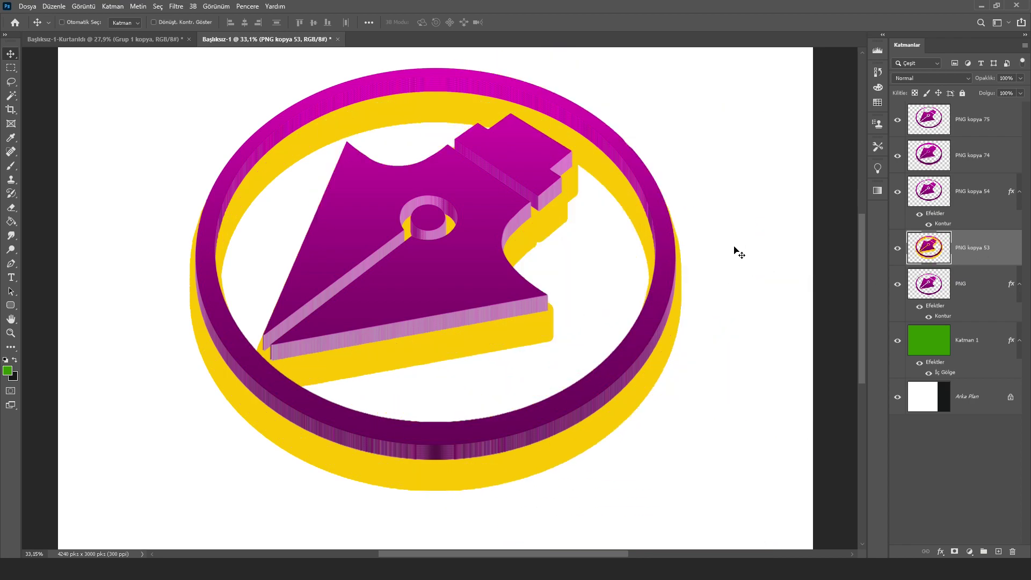
pyautogui.moveTo(692, 246); pyautogui.dragTo(335, 389)
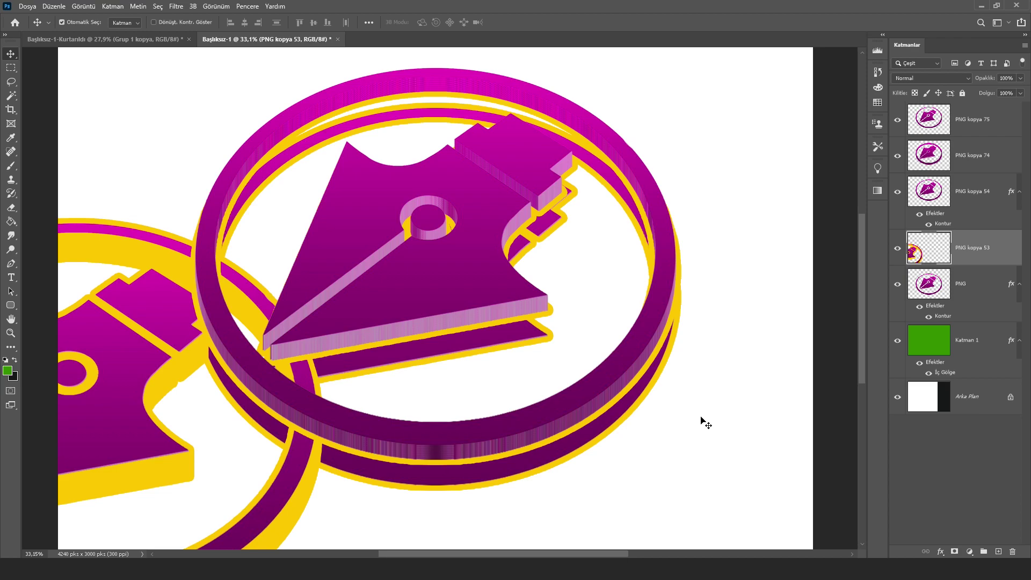
pyautogui.hotkey('ctrl', 'z')
pyautogui.click(974, 189)
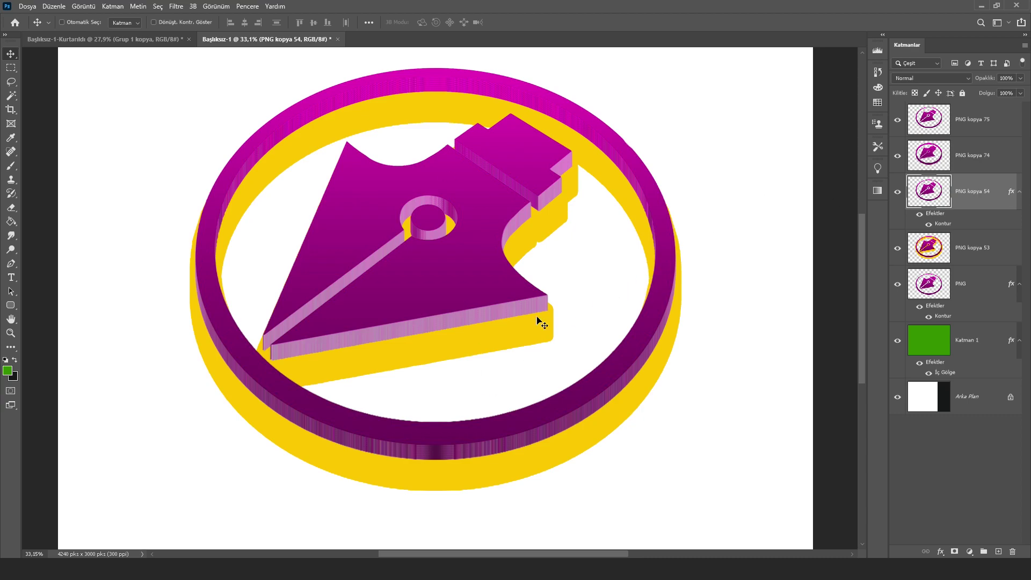
# Rasterize PNG kopya 54's layer style into pixels, then shift the logo copy down and left.
pyautogui.rightClick(1011, 192)
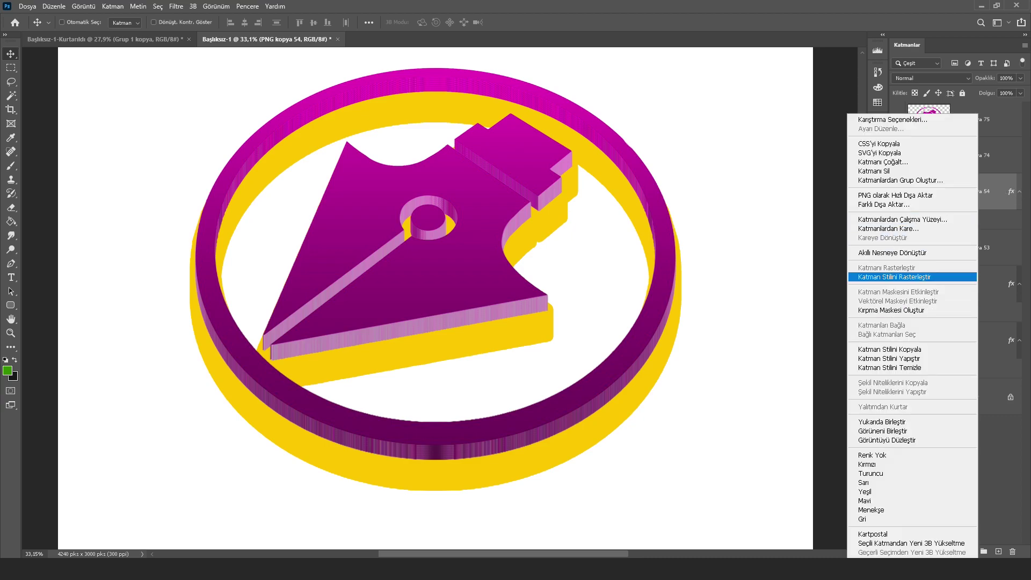
pyautogui.click(894, 277)
pyautogui.moveTo(433, 287)
pyautogui.mouseDown()
pyautogui.moveTo(273, 280)
pyautogui.moveTo(478, 299)
pyautogui.mouseUp()
pyautogui.scroll(5, 494, 327)
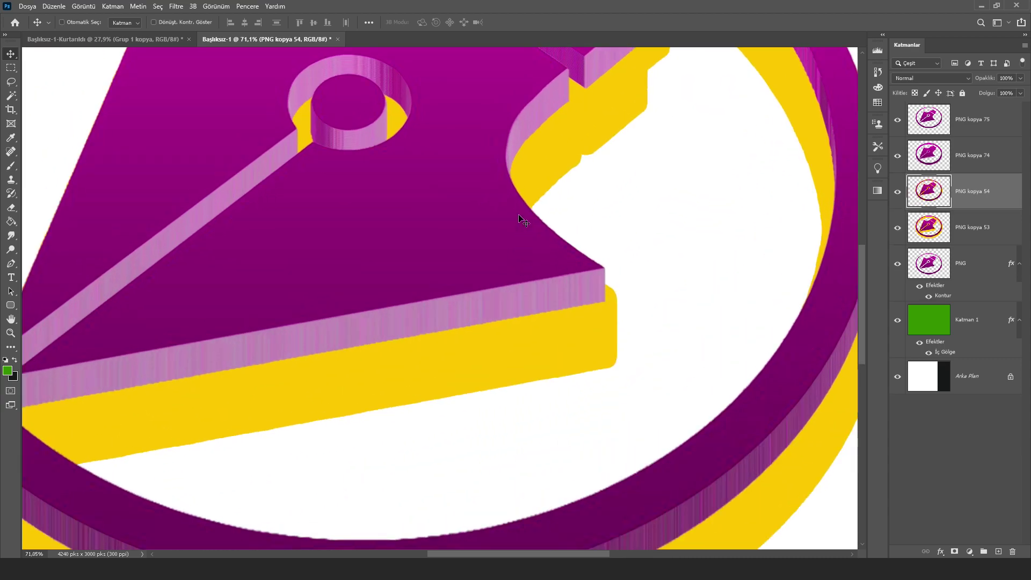
pyautogui.scroll(-5, 550, 311)
pyautogui.moveTo(535, 326)
pyautogui.mouseDown()
pyautogui.moveTo(384, 344)
pyautogui.moveTo(356, 302)
pyautogui.moveTo(455, 276)
pyautogui.mouseUp()
# Give PNG kopya 54 a white stroke outline.
pyautogui.doubleClick(990, 204)
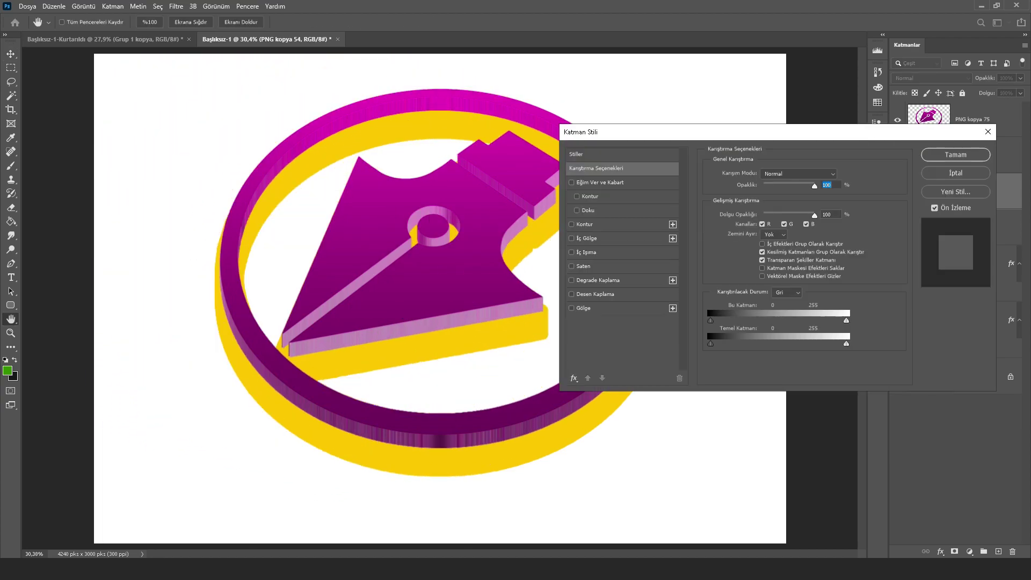
pyautogui.moveTo(698, 131); pyautogui.dragTo(908, 129)
pyautogui.click(795, 221)
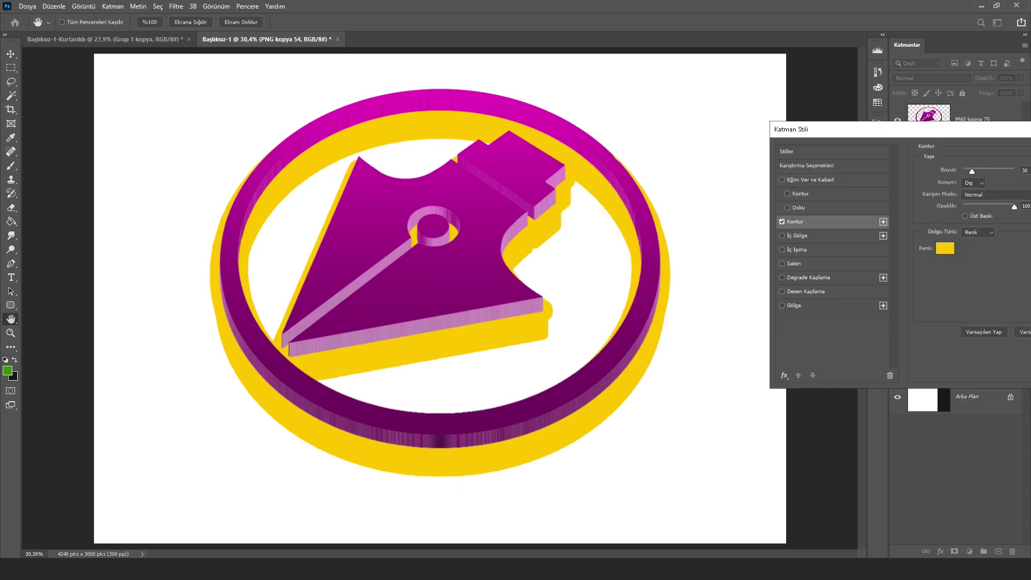
pyautogui.click(945, 247)
pyautogui.click(728, 164)
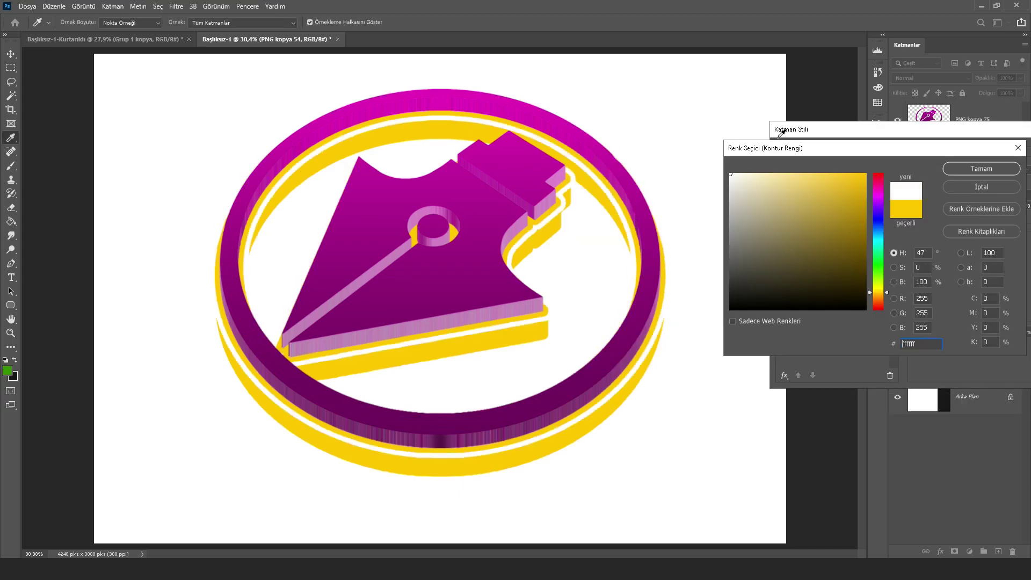
pyautogui.moveTo(786, 139); pyautogui.dragTo(697, 139)
pyautogui.press('Return')
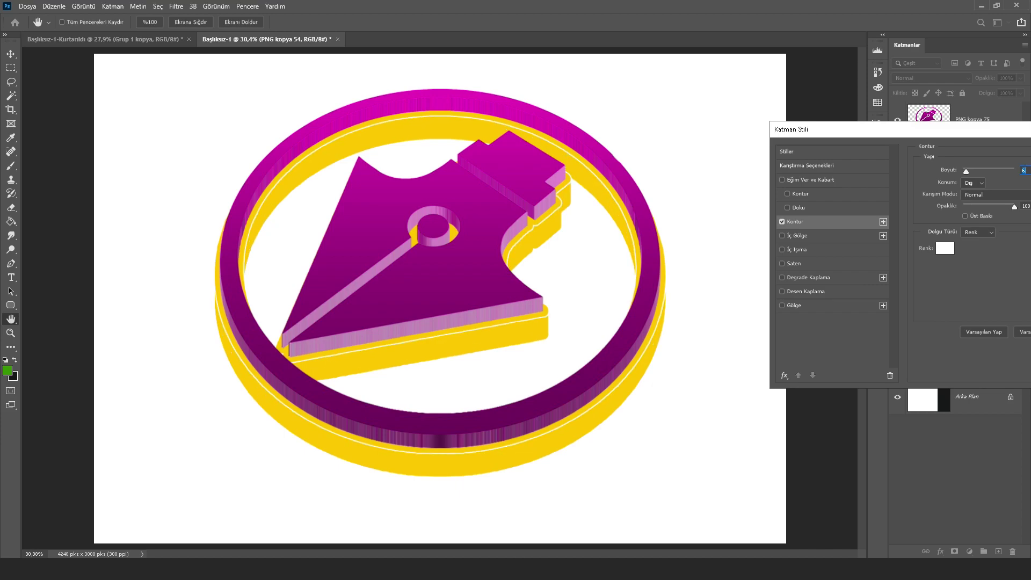
# Add a drop shadow coloured with magenta sampled from the logo.
pyautogui.moveTo(837, 129); pyautogui.dragTo(790, 115)
pyautogui.click(745, 291)
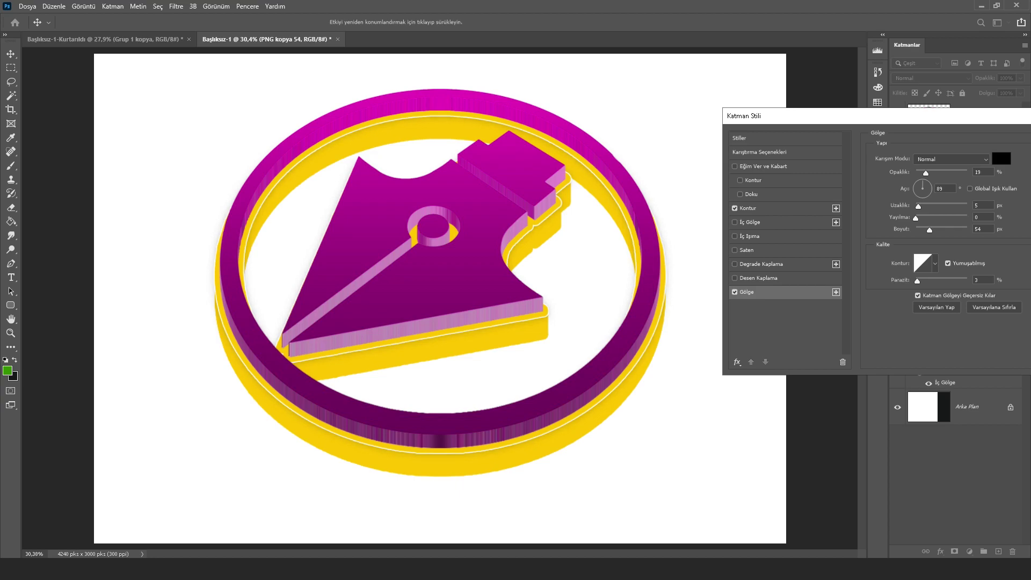
pyautogui.write('1')
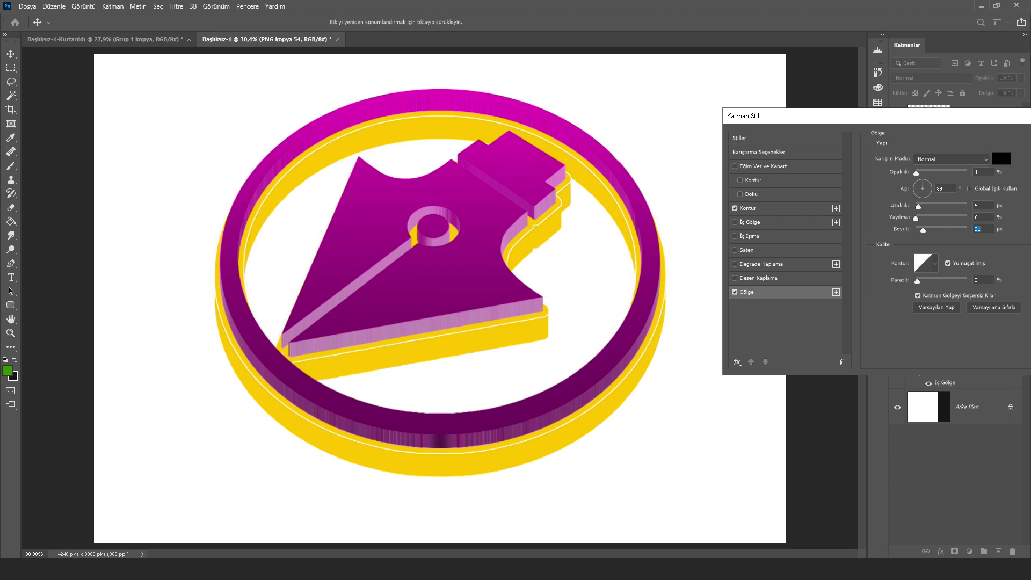
pyautogui.click(1001, 158)
pyautogui.click(565, 100)
pyautogui.click(491, 191)
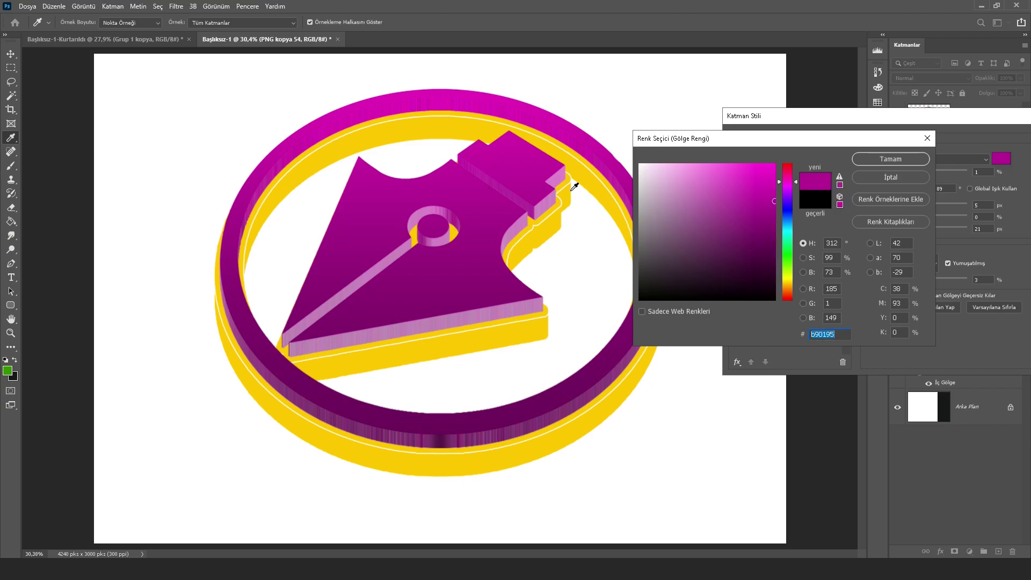
pyautogui.press('Return')
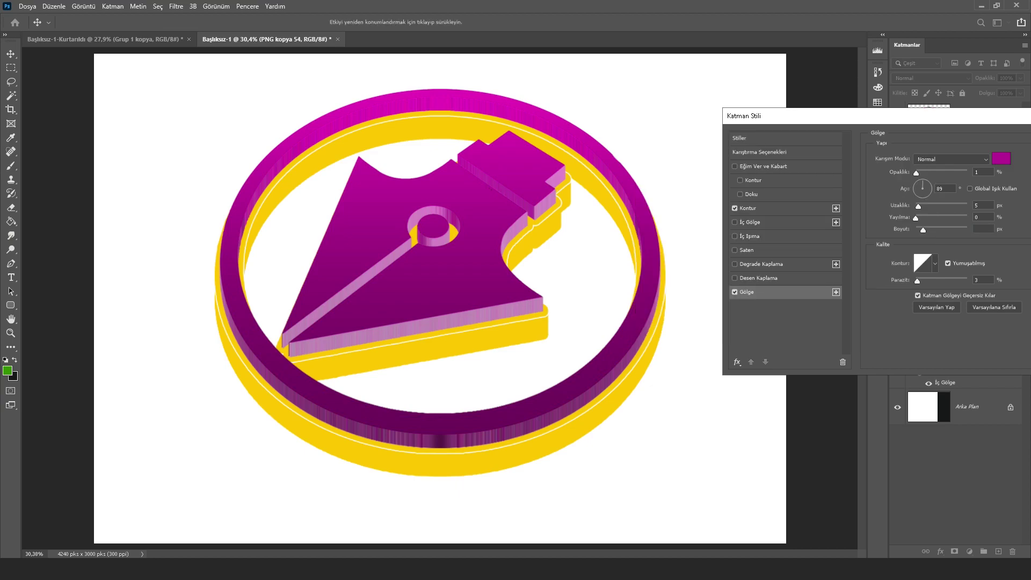
# Set the drop shadow to 100% opacity, 13 px distance and 6 px size, and confirm.
pyautogui.write('19')
pyautogui.press('Tab')
pyautogui.press('Tab')
pyautogui.press('Tab')
pyautogui.press('Tab')
pyautogui.write('103')
pyautogui.moveTo(916, 173); pyautogui.dragTo(932, 173)
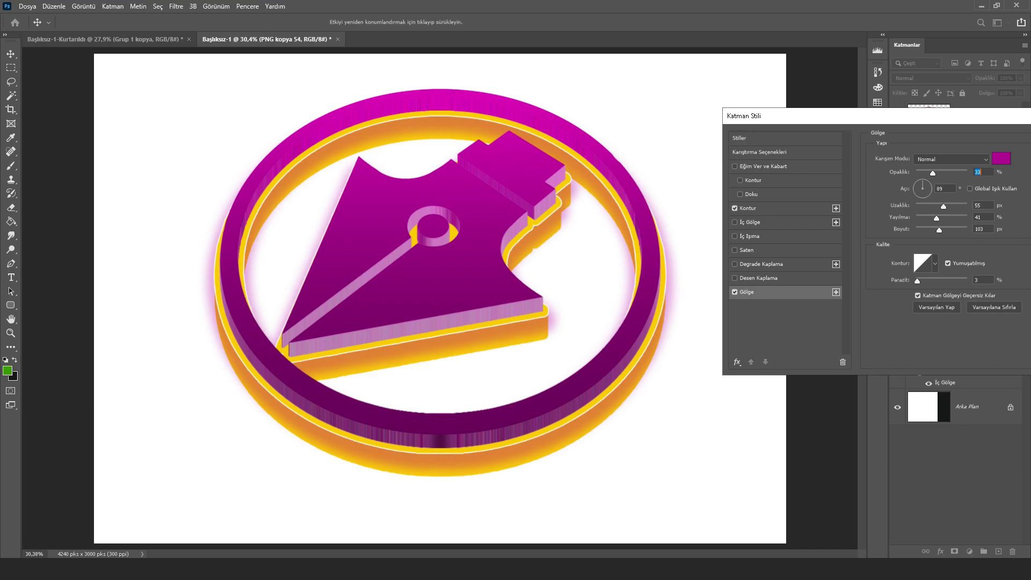
pyautogui.press('Tab')
pyautogui.press('Tab')
pyautogui.hotkey('shift', 'Tab')
pyautogui.hotkey('shift', 'Tab')
pyautogui.write('100')
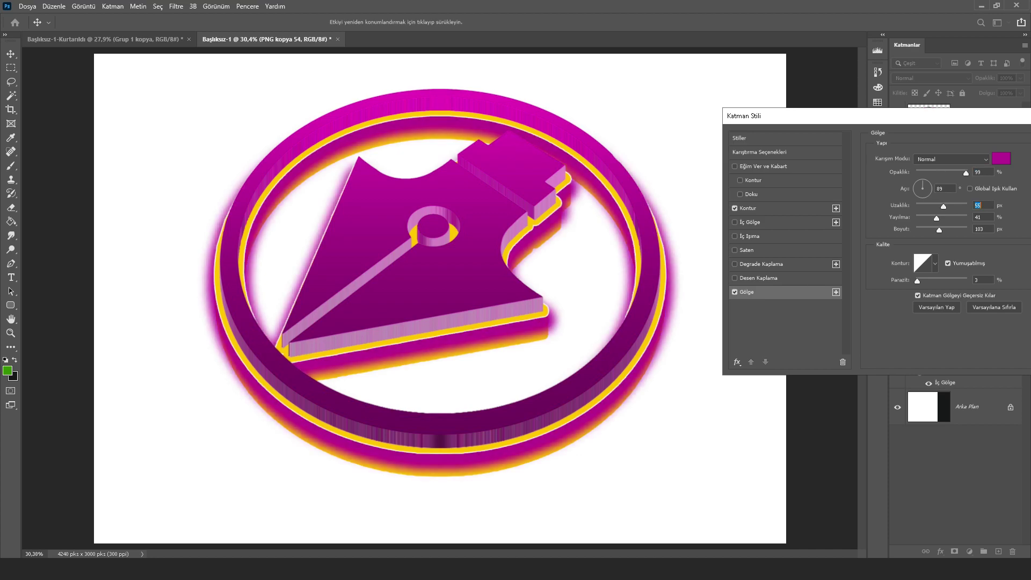
pyautogui.press('Tab')
pyautogui.press('Tab')
pyautogui.write('22')
pyautogui.press('Tab')
pyautogui.write('1')
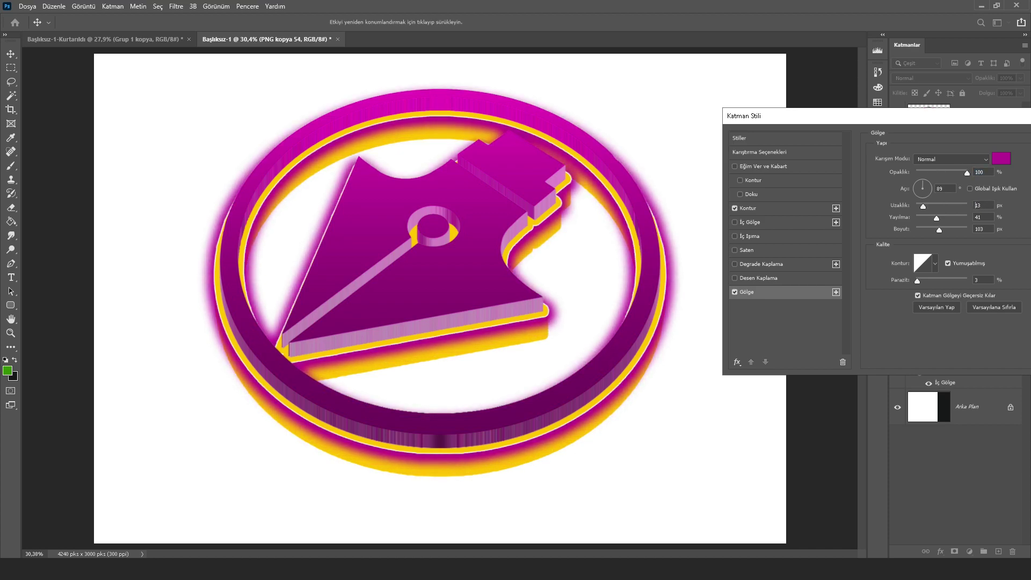
pyautogui.hotkey('shift', 'Tab')
pyautogui.write('13')
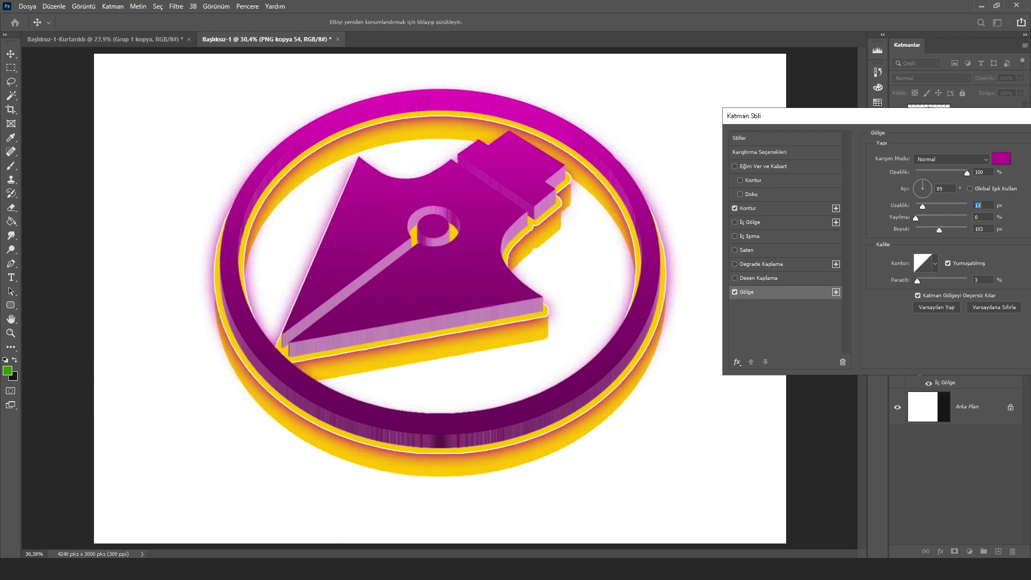
pyautogui.press('Tab')
pyautogui.write('6')
pyautogui.hotkey('shift', 'Tab')
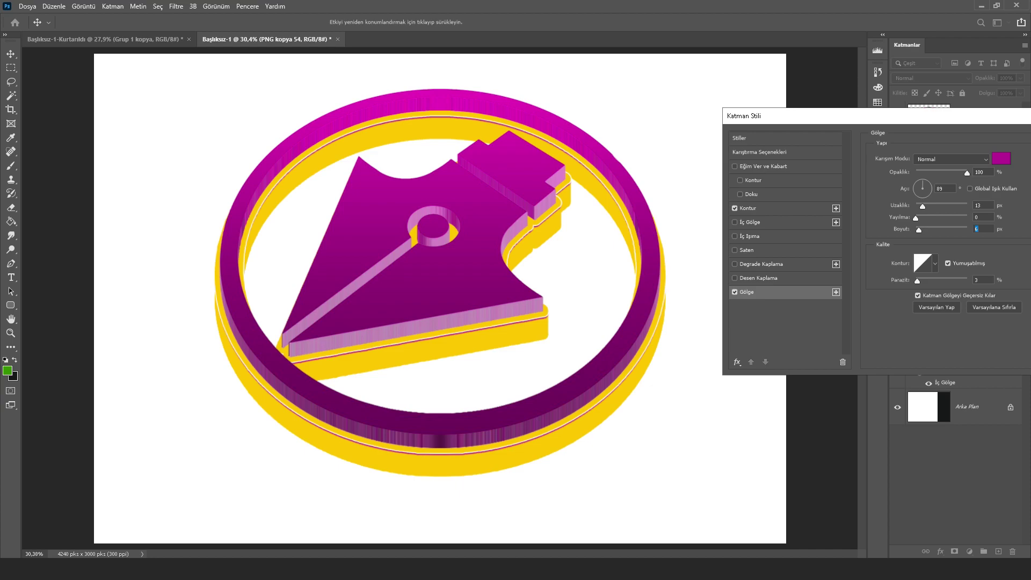
pyautogui.moveTo(805, 115); pyautogui.dragTo(725, 141)
pyautogui.press('Return')
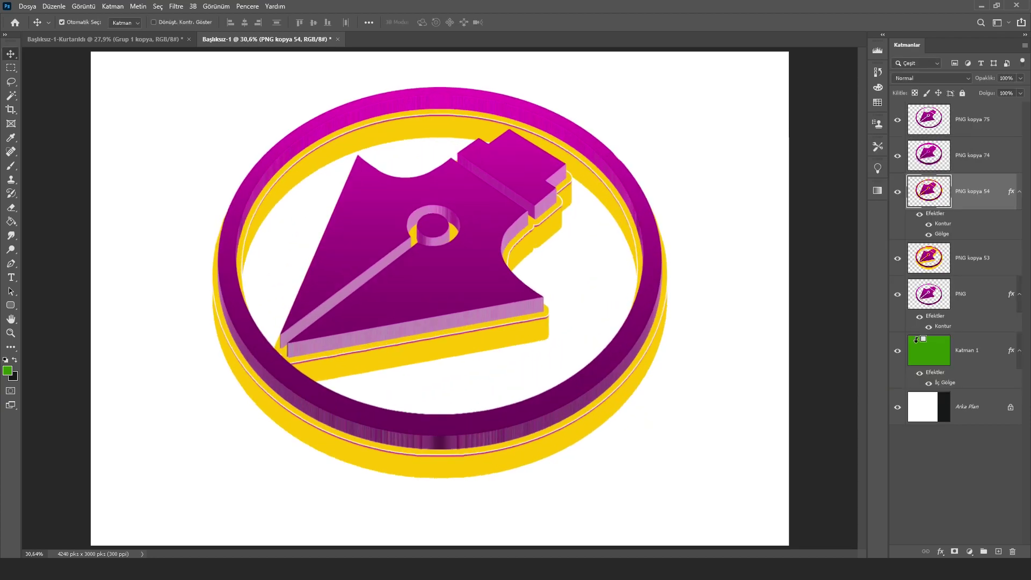
# Toggle Katman 1's visibility and select the top layer PNG kopya 75.
pyautogui.click(913, 349)
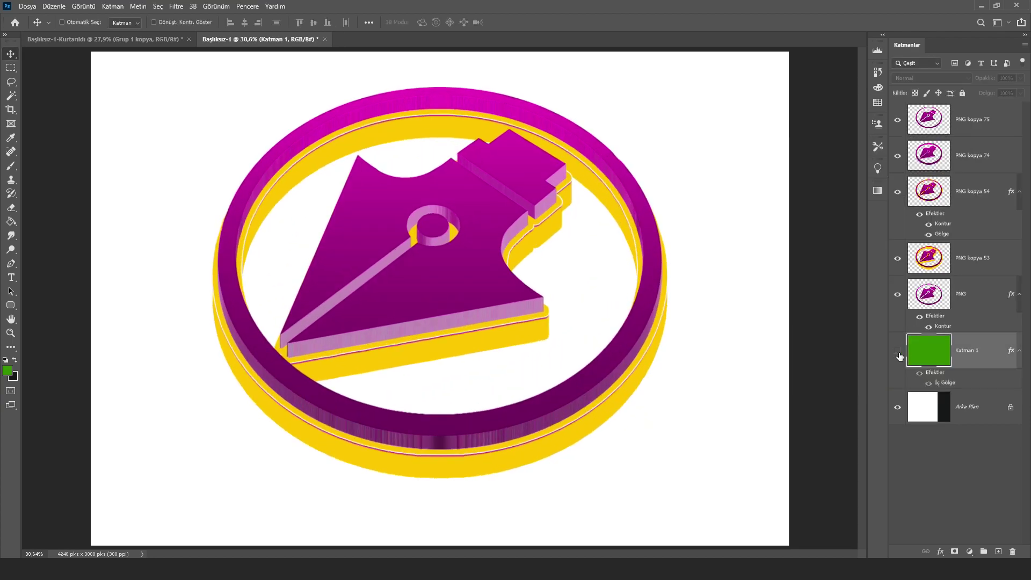
pyautogui.click(897, 351)
pyautogui.scroll(-2, 536, 269)
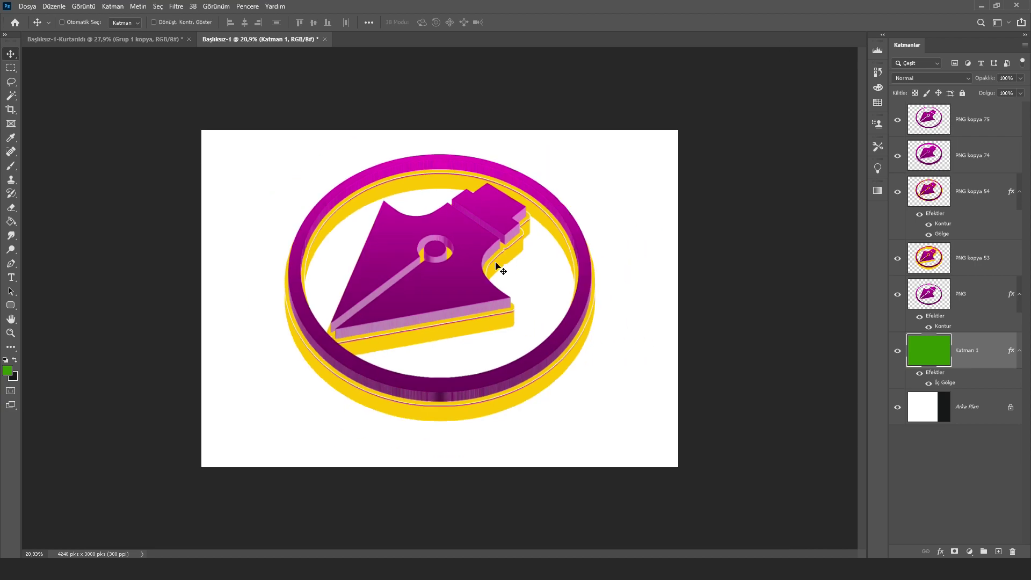
pyautogui.keyDown('ctrl'); pyautogui.click(500, 269); pyautogui.keyUp('ctrl')
pyautogui.scroll(2, 485, 269)
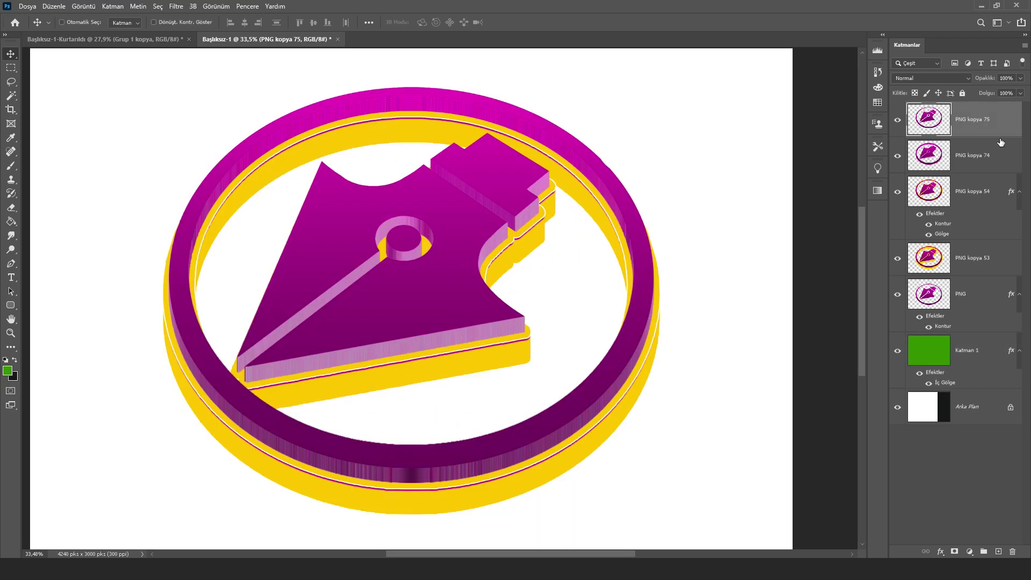
# Add a radial gradient overlay to PNG kopya 75 with its midpoint at 76 and reduced opacity.
pyautogui.doubleClick(973, 106)
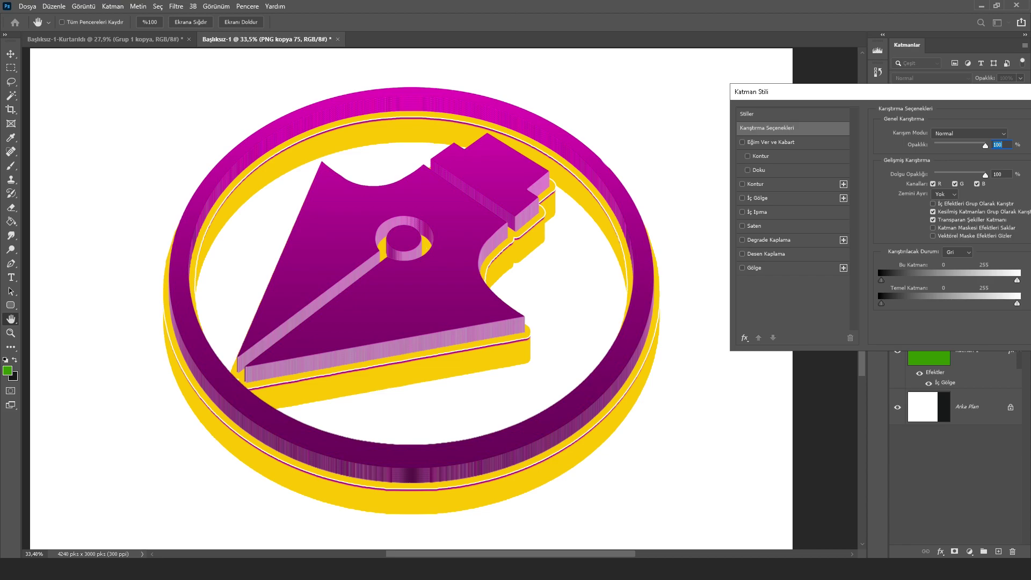
pyautogui.click(768, 239)
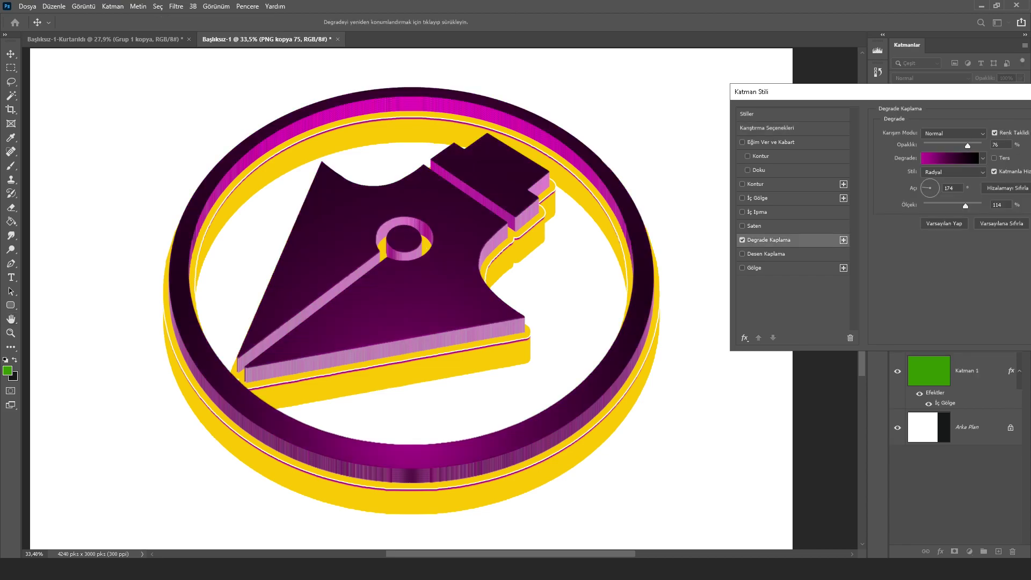
pyautogui.click(891, 166)
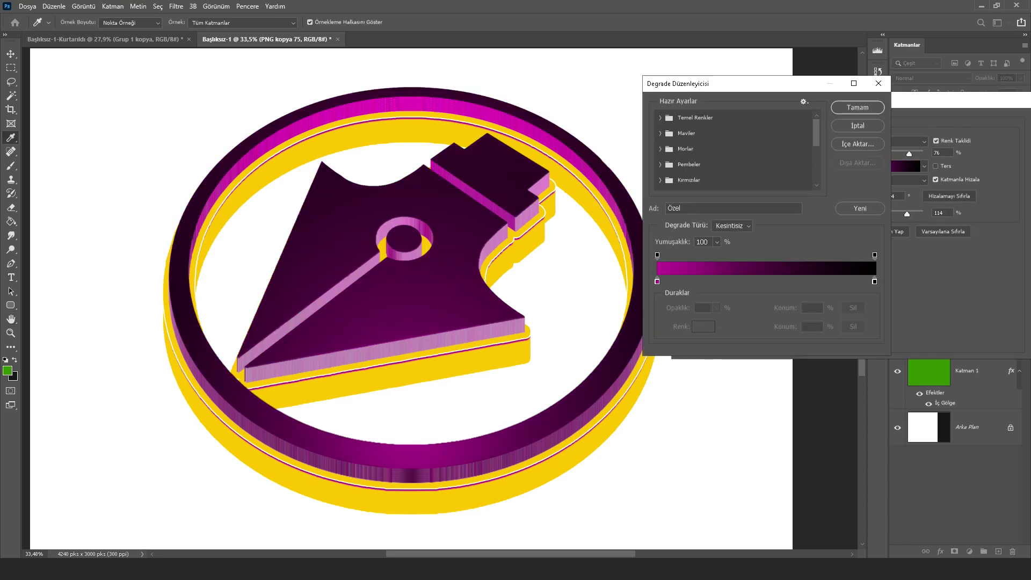
pyautogui.click(657, 281)
pyautogui.click(763, 277)
pyautogui.write('76')
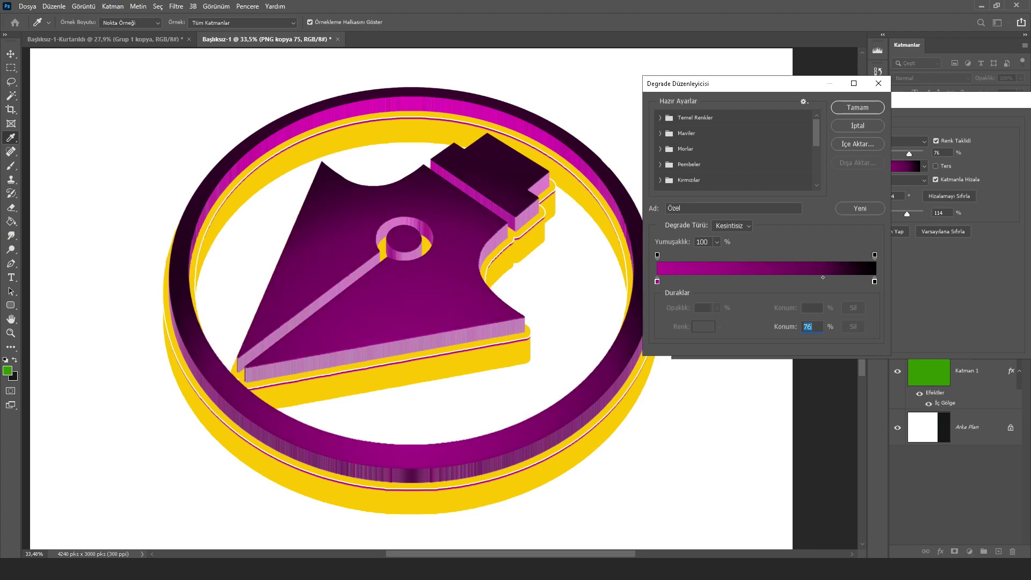
pyautogui.click(857, 107)
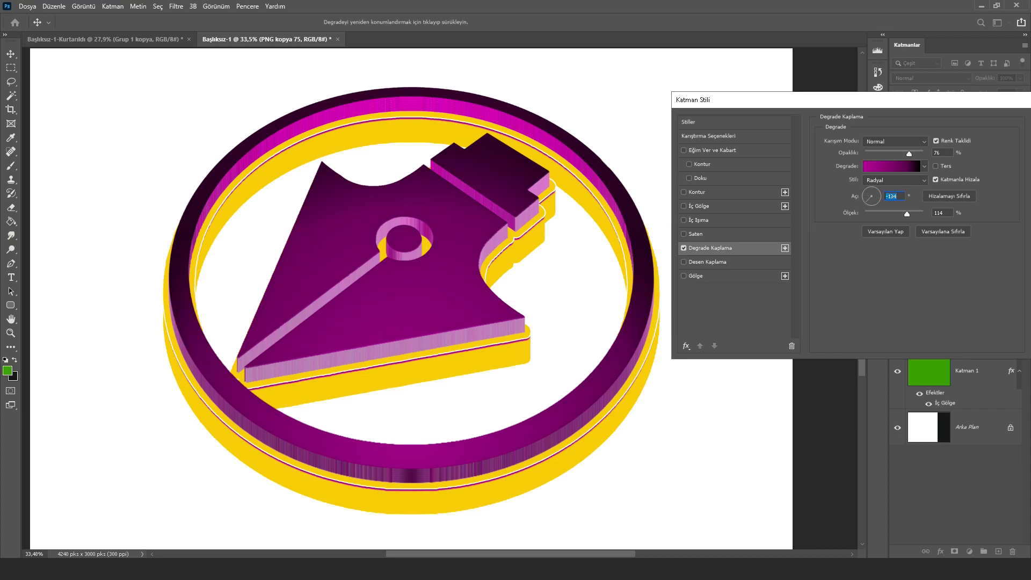
pyautogui.write('95')
pyautogui.click(895, 180)
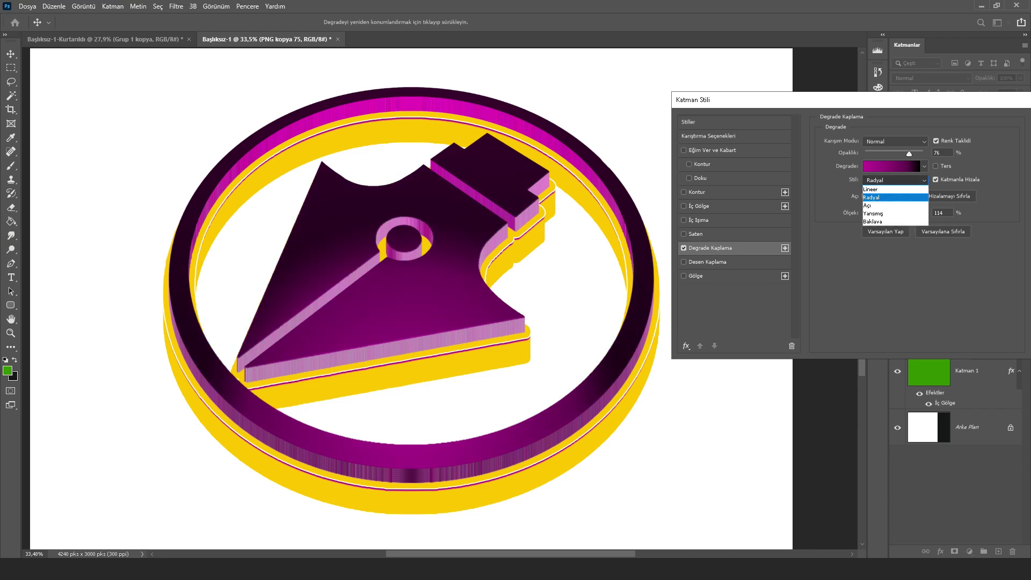
pyautogui.click(881, 214)
pyautogui.press('Up')
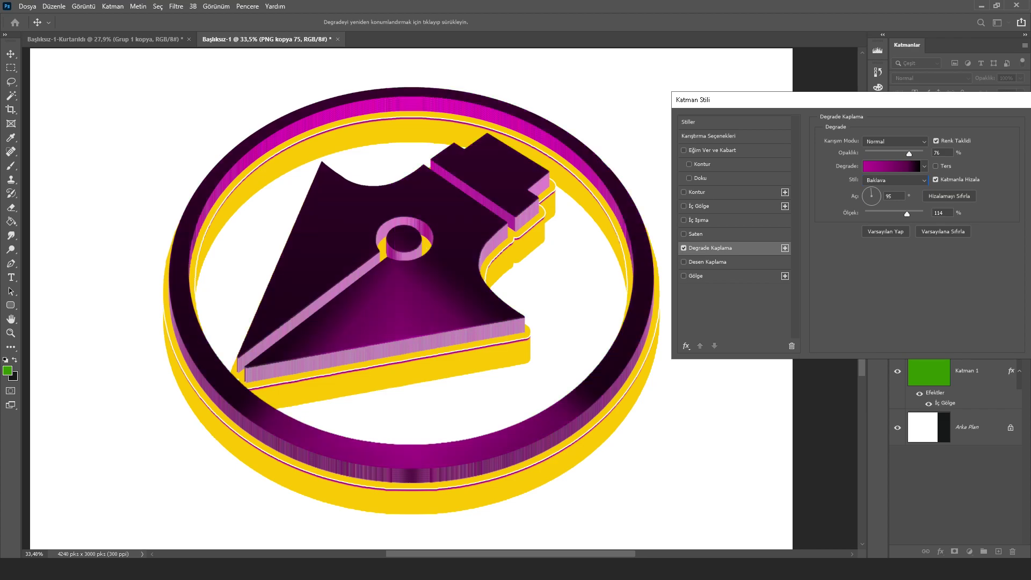
pyautogui.press('Up')
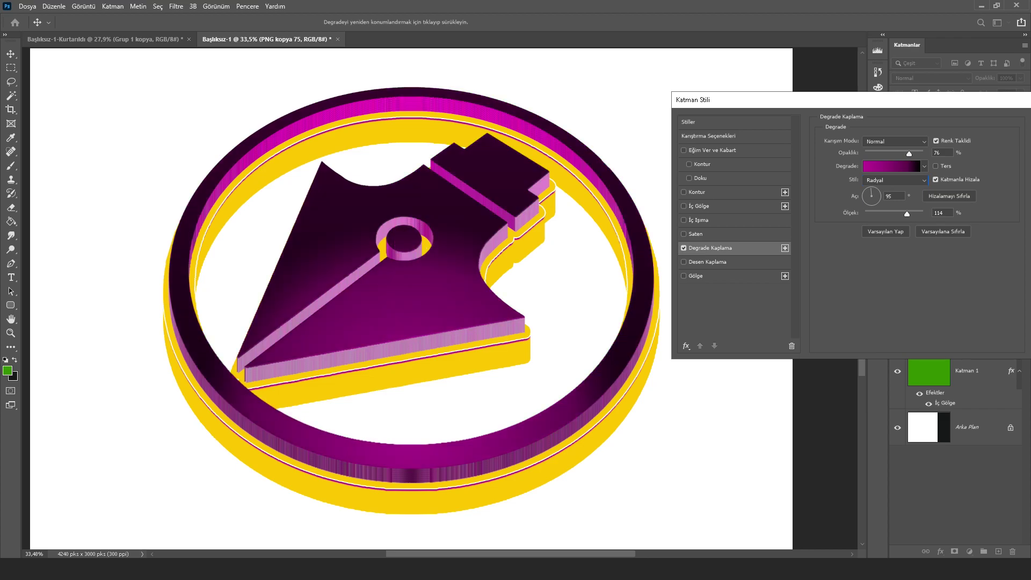
pyautogui.press('BackSpace')
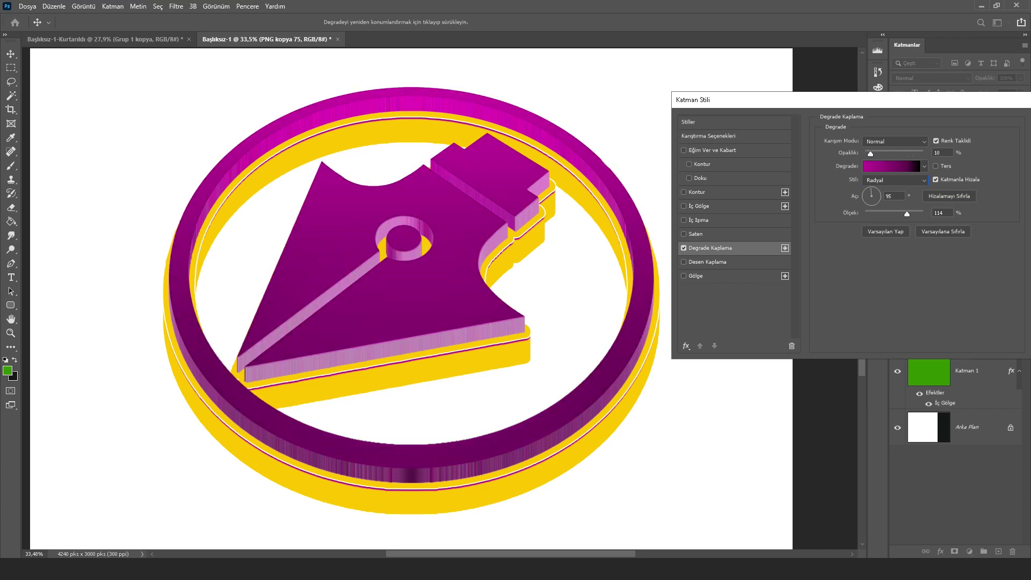
# Add an inner shadow with 14 px distance and apply the layer style.
pyautogui.click(697, 205)
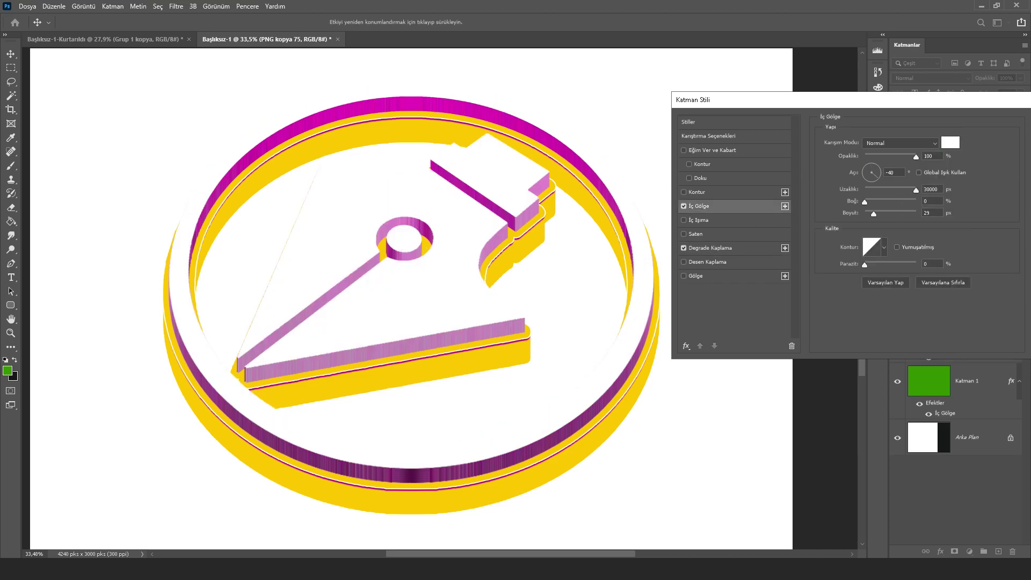
pyautogui.write('7')
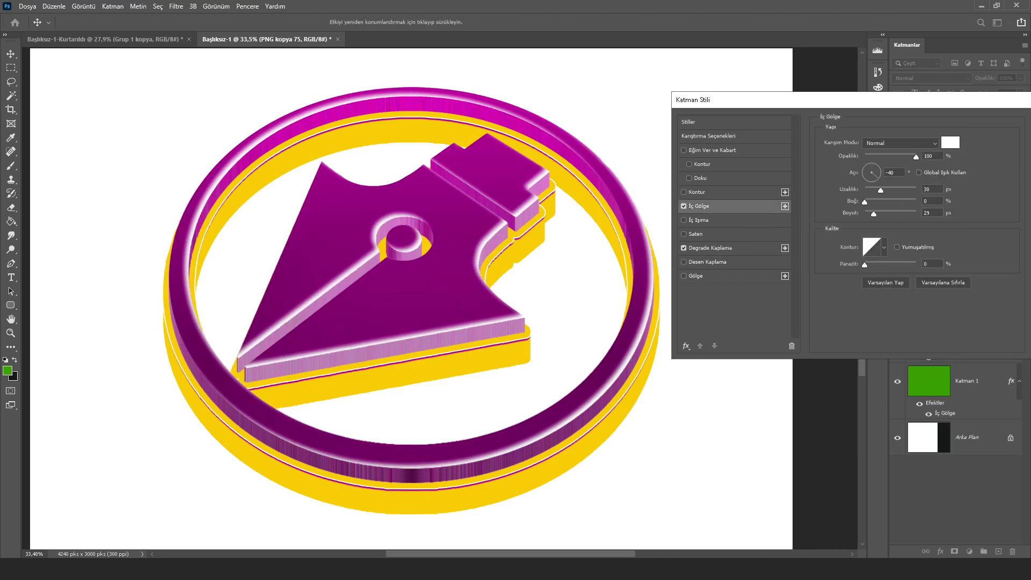
pyautogui.press('BackSpace')
pyautogui.write('14')
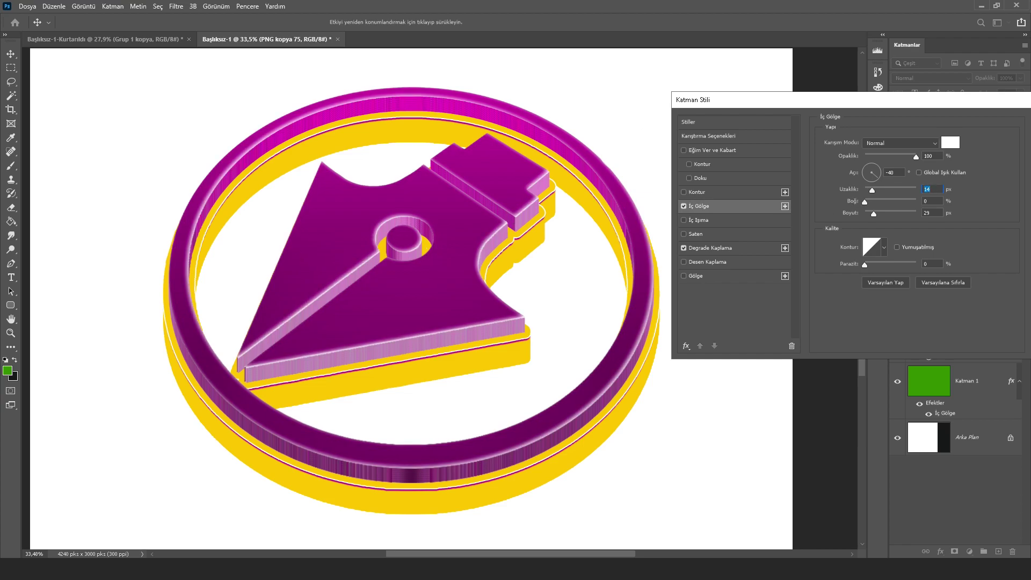
pyautogui.write('5')
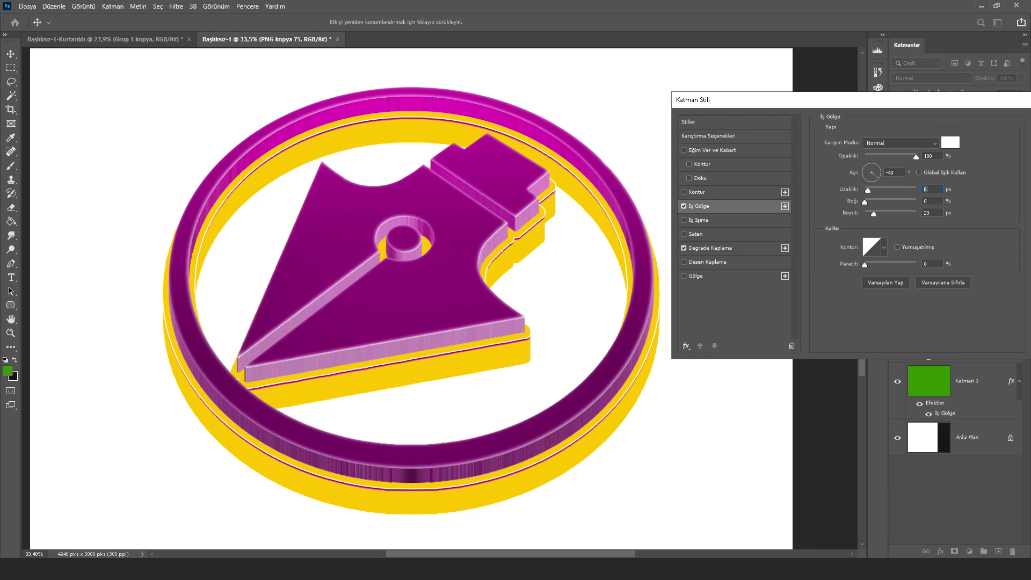
pyautogui.moveTo(913, 100); pyautogui.dragTo(834, 102)
pyautogui.click(989, 126)
pyautogui.hotkey('ctrl', '-')
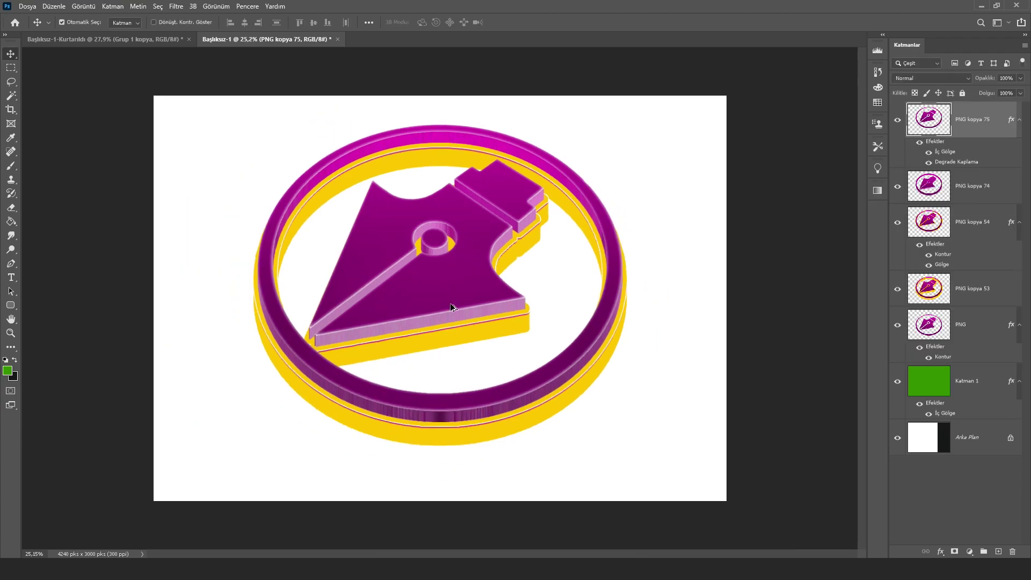
pyautogui.hotkey('ctrl', '-')
pyautogui.hotkey('ctrl', '0')
pyautogui.hotkey('ctrl', '+')
# Recolour PNG kopya 53's drop shadow to black and lower its opacity.
pyautogui.click(951, 302)
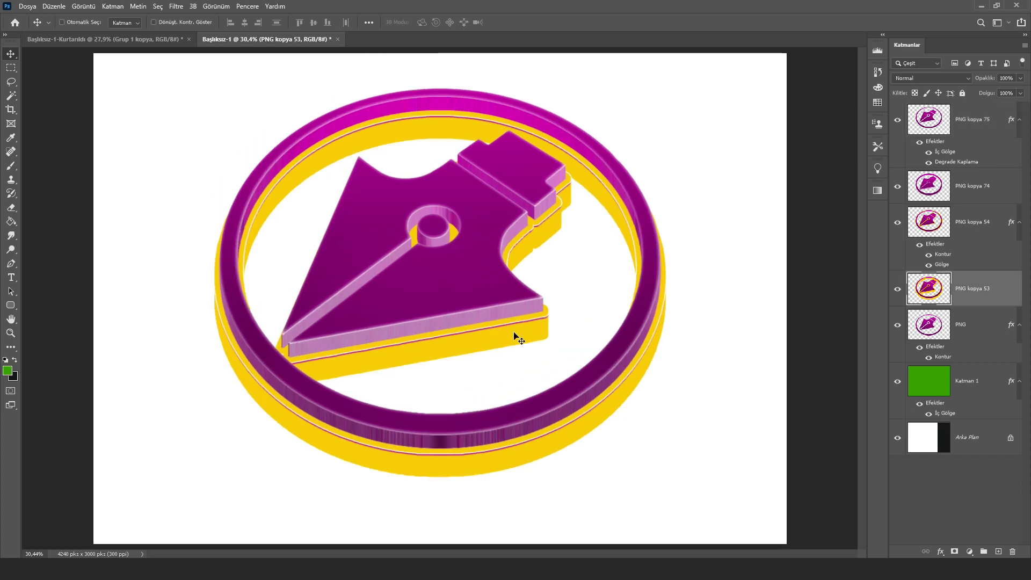
pyautogui.doubleClick(952, 302)
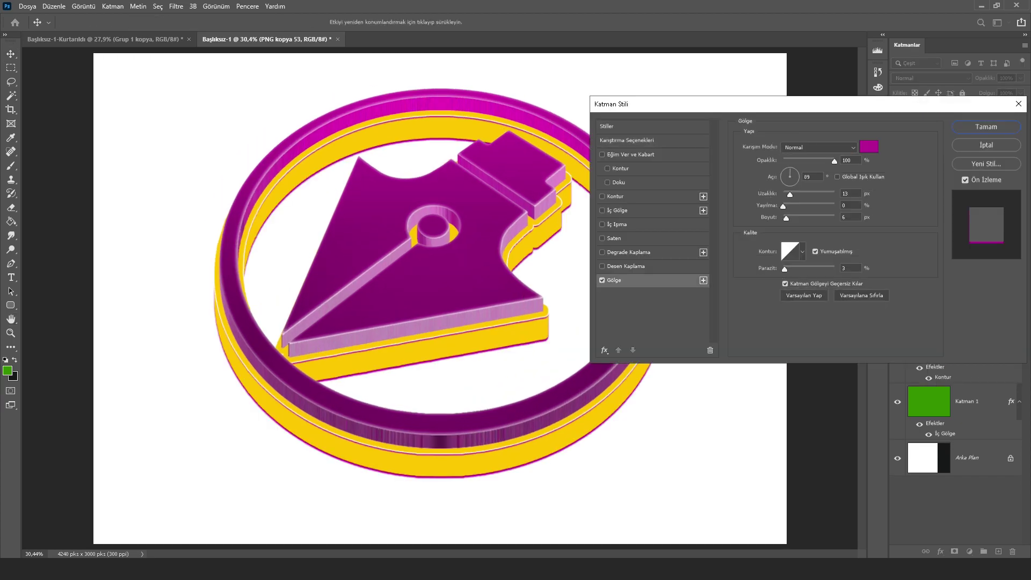
pyautogui.click(868, 146)
pyautogui.click(725, 249)
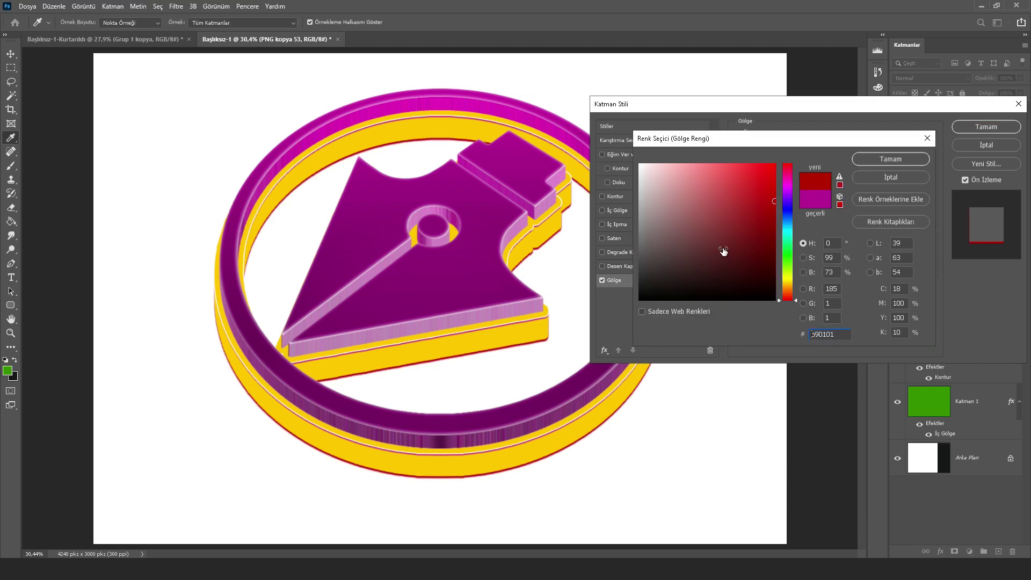
pyautogui.click(865, 130)
pyautogui.write('45')
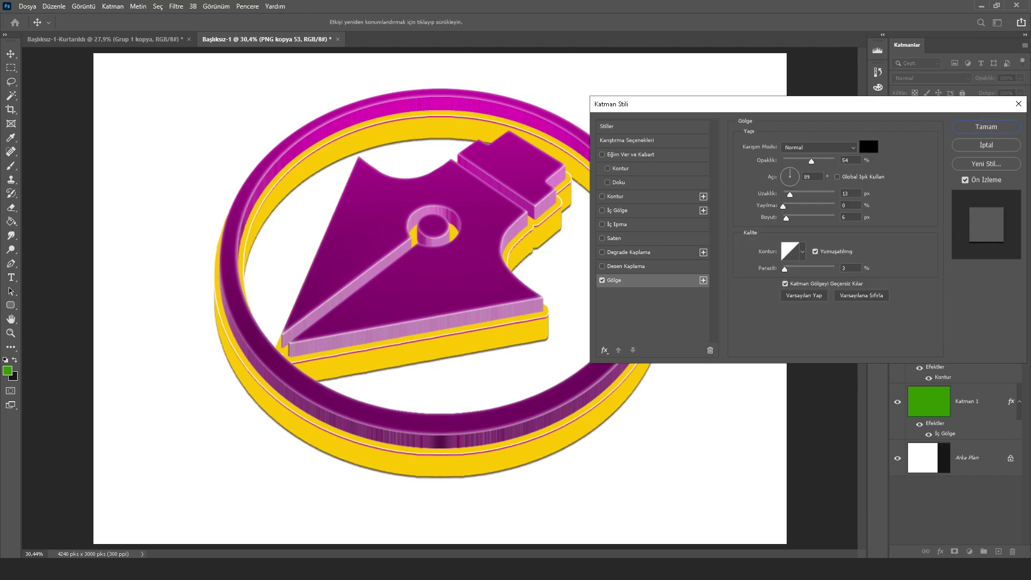
pyautogui.click(986, 126)
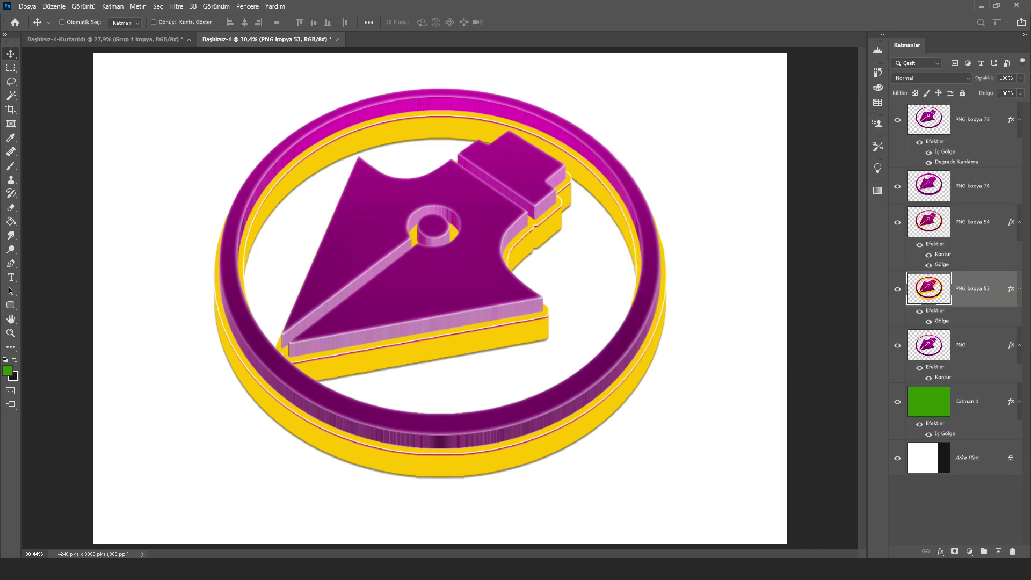
# On Katman 1, try red inner shadow colours, then disable the inner shadow.
pyautogui.scroll(-2, 497, 263)
pyautogui.scroll(1, 497, 263)
pyautogui.click(948, 395)
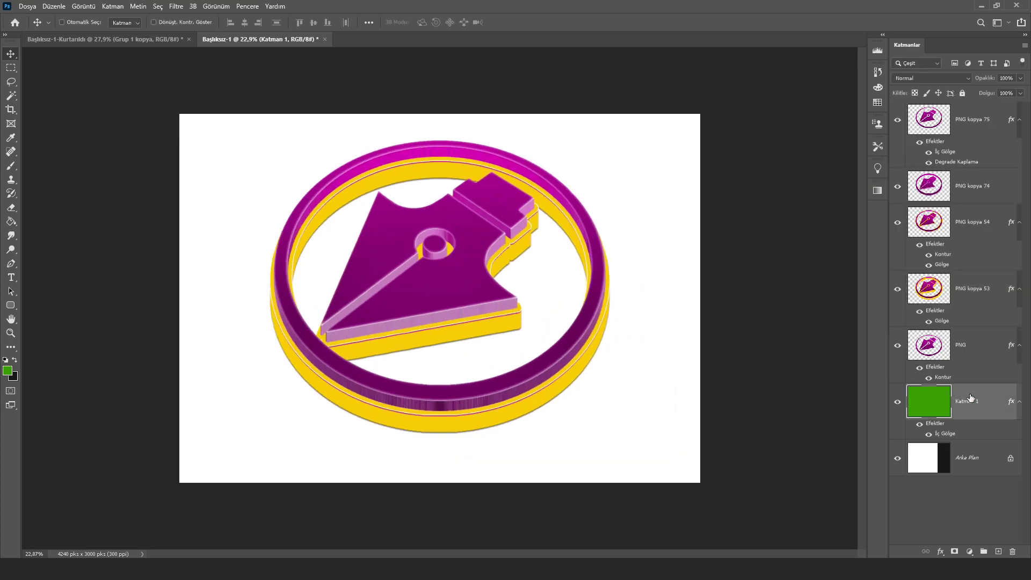
pyautogui.doubleClick(977, 398)
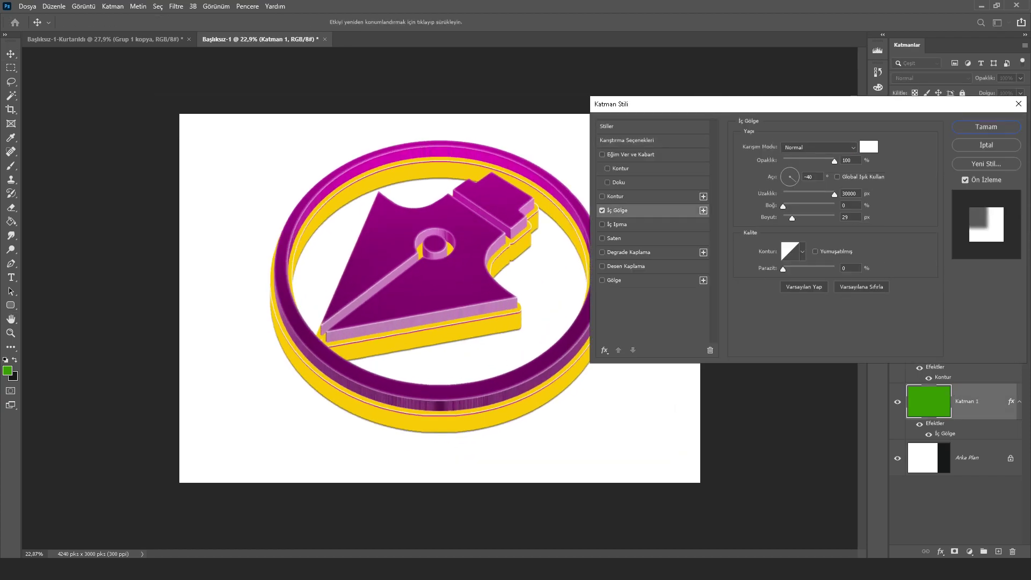
pyautogui.click(872, 151)
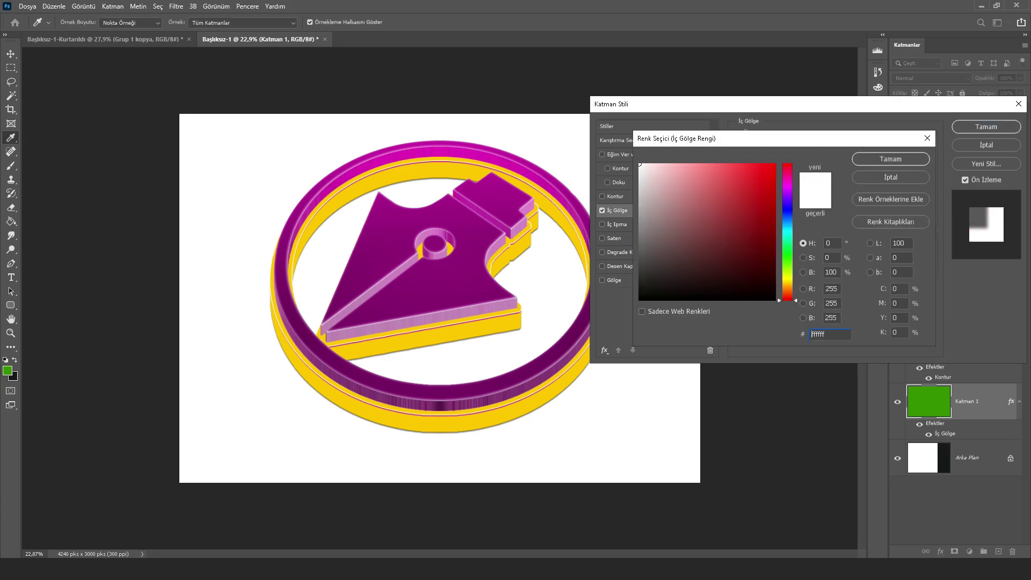
pyautogui.click(738, 257)
pyautogui.click(709, 239)
pyautogui.click(749, 204)
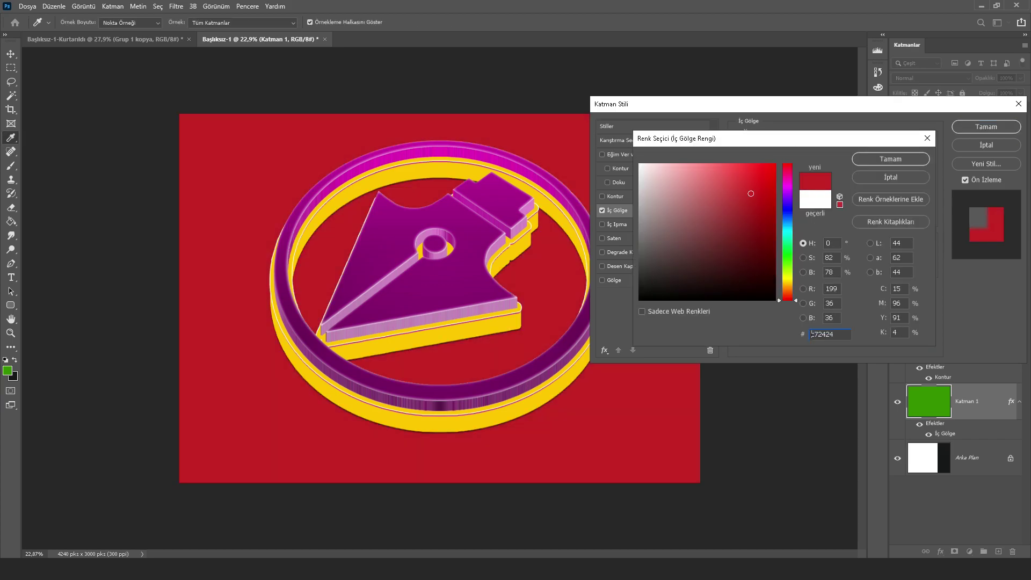
pyautogui.press('Escape')
pyautogui.click(602, 210)
# Enable a gradient overlay on Katman 1 with a blue centre colour and midpoint at 58%.
pyautogui.click(628, 251)
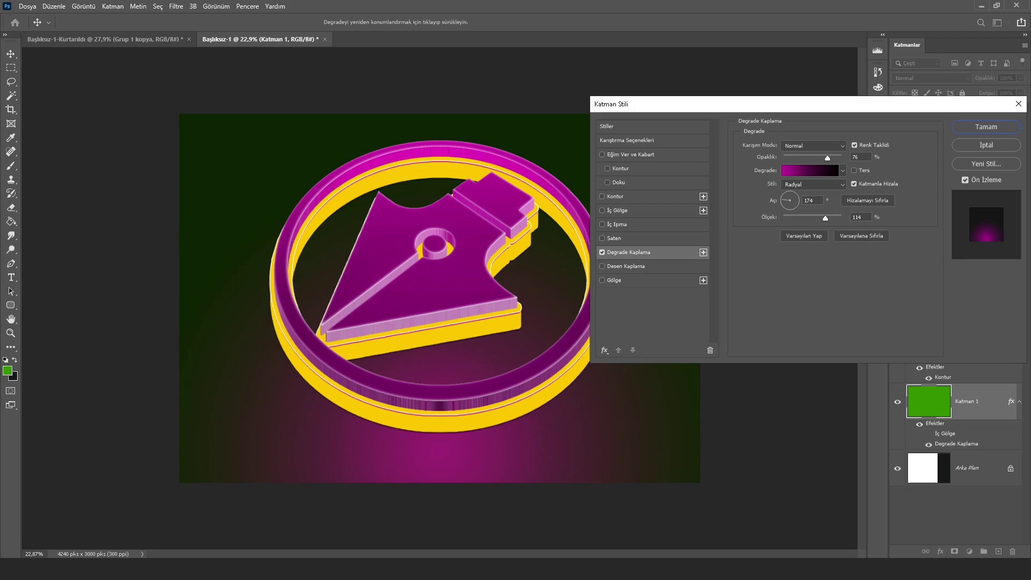
pyautogui.click(809, 170)
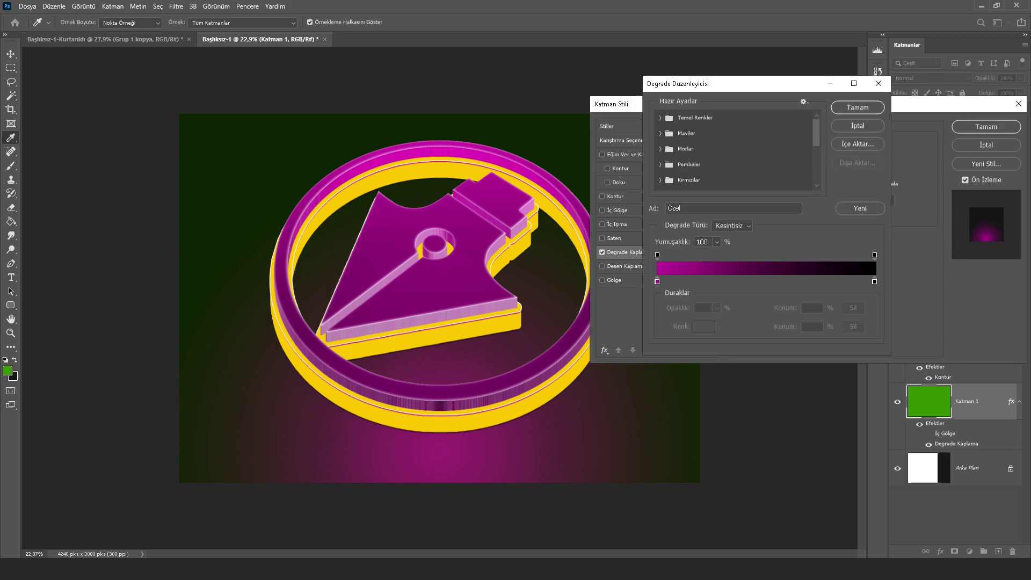
pyautogui.doubleClick(657, 281)
pyautogui.click(787, 244)
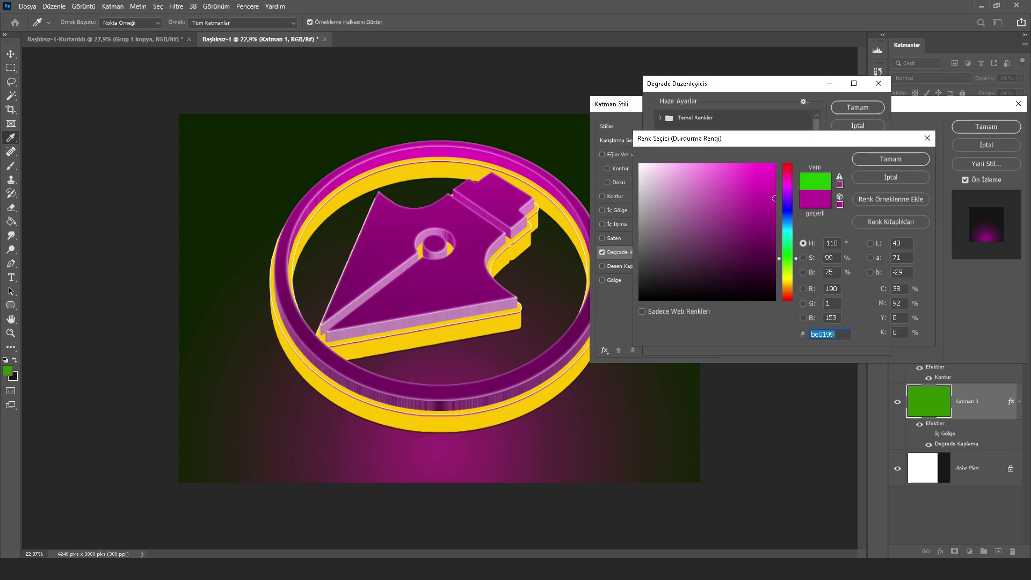
pyautogui.click(723, 171)
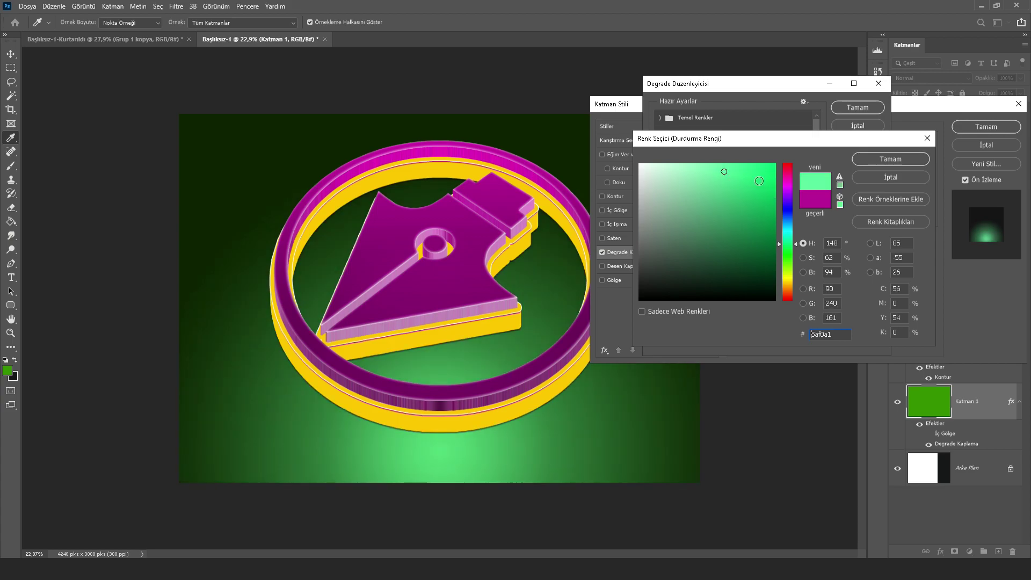
pyautogui.click(757, 168)
pyautogui.click(787, 229)
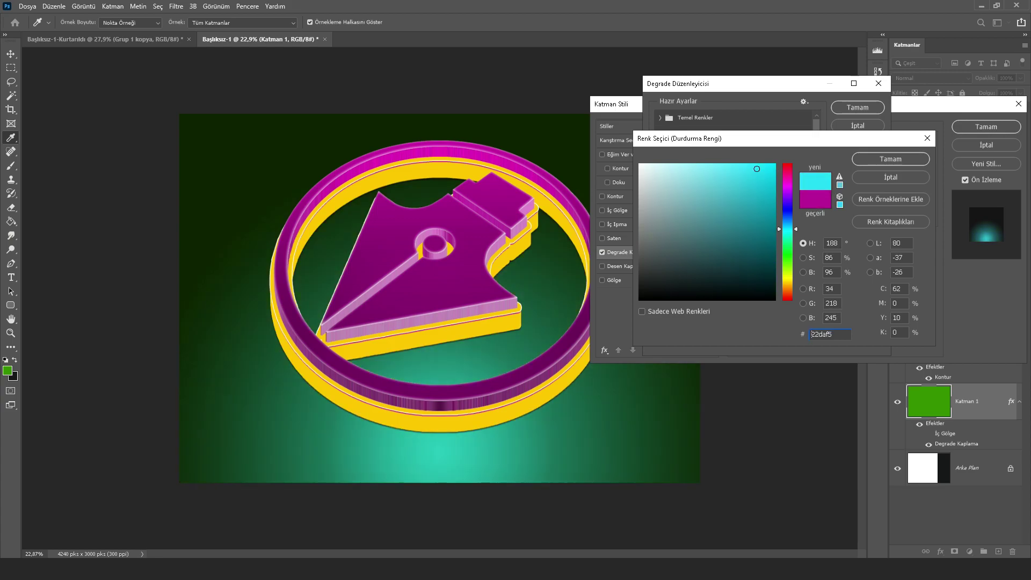
pyautogui.click(759, 182)
pyautogui.click(890, 159)
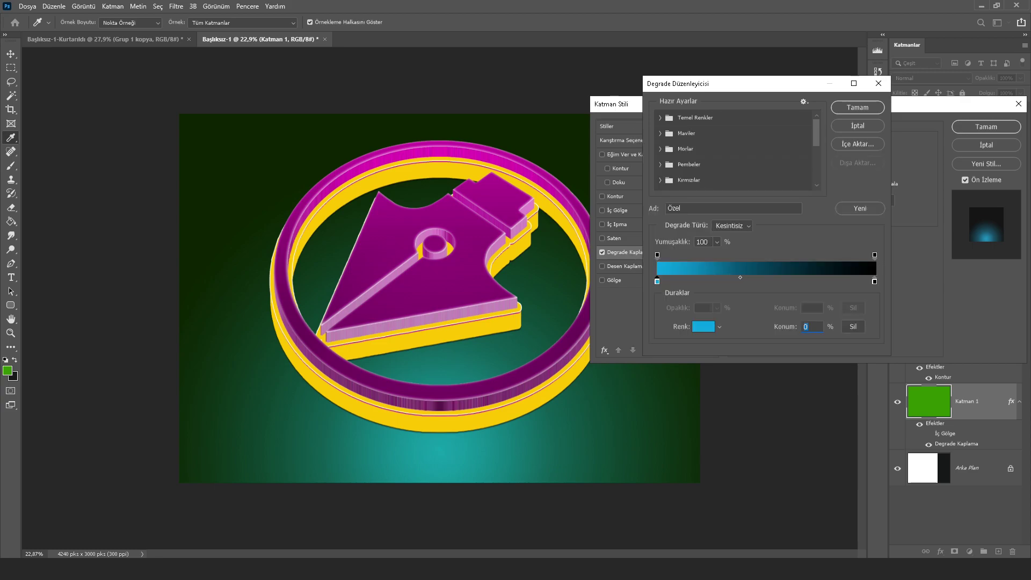
pyautogui.moveTo(739, 277); pyautogui.dragTo(783, 277)
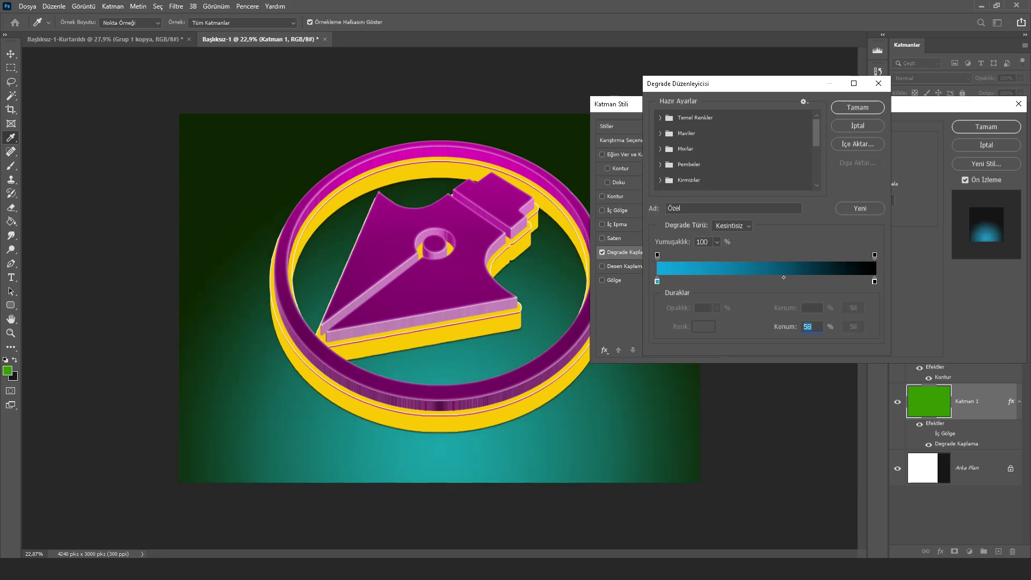
pyautogui.press('Return')
# Change the gradient's starting colour to soft teal 489fc3.
pyautogui.click(789, 173)
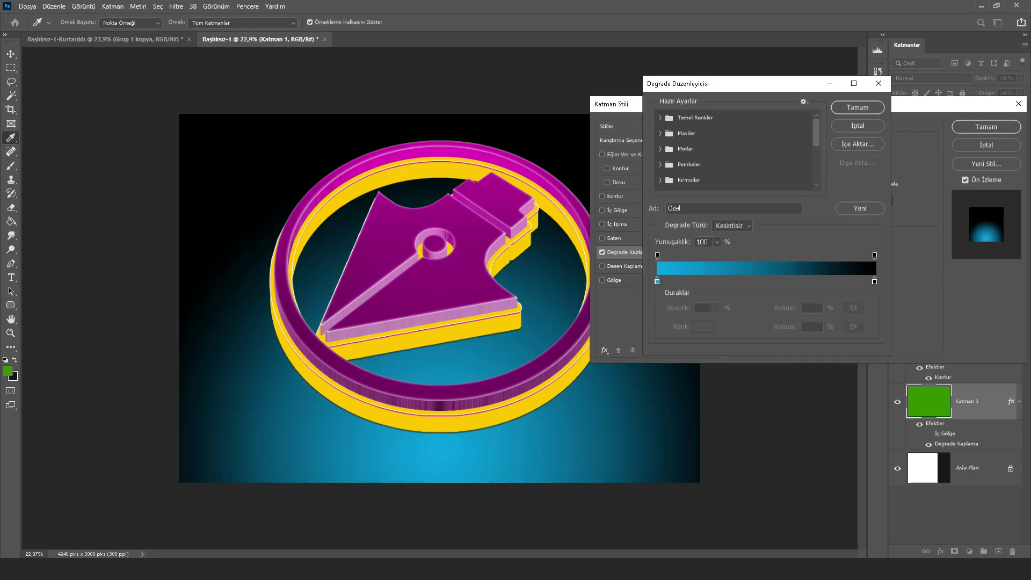
pyautogui.click(657, 281)
pyautogui.doubleClick(657, 281)
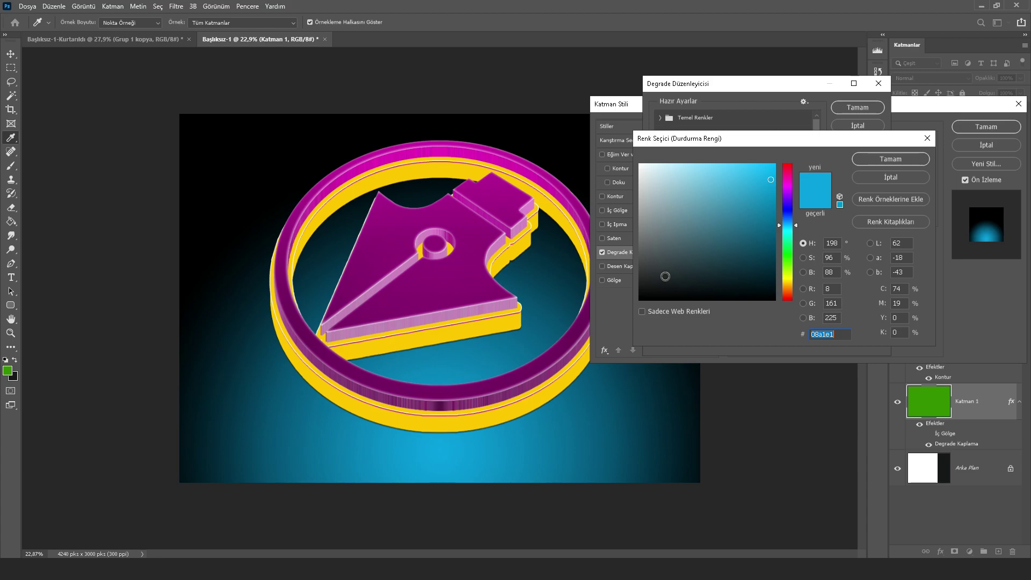
pyautogui.click(724, 196)
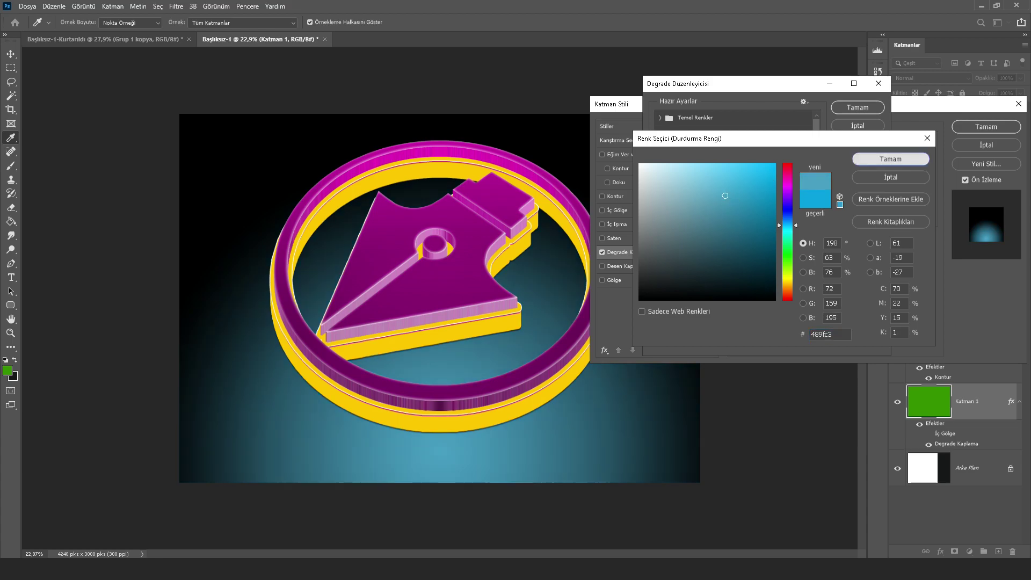
pyautogui.click(890, 159)
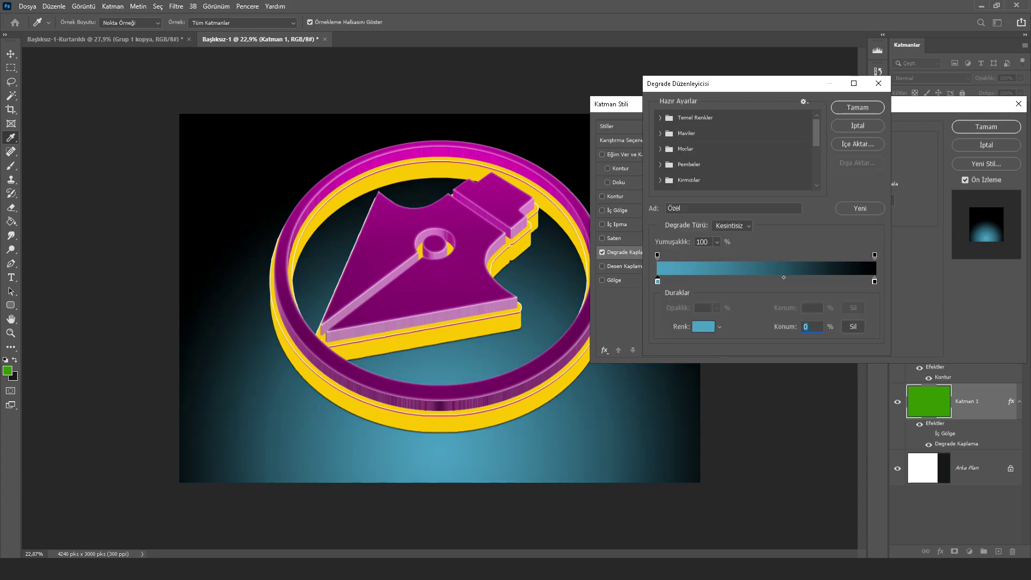
# Set the gradient's outer colour to black, midpoint 79%, and angle 74°.
pyautogui.doubleClick(874, 281)
pyautogui.click(639, 255)
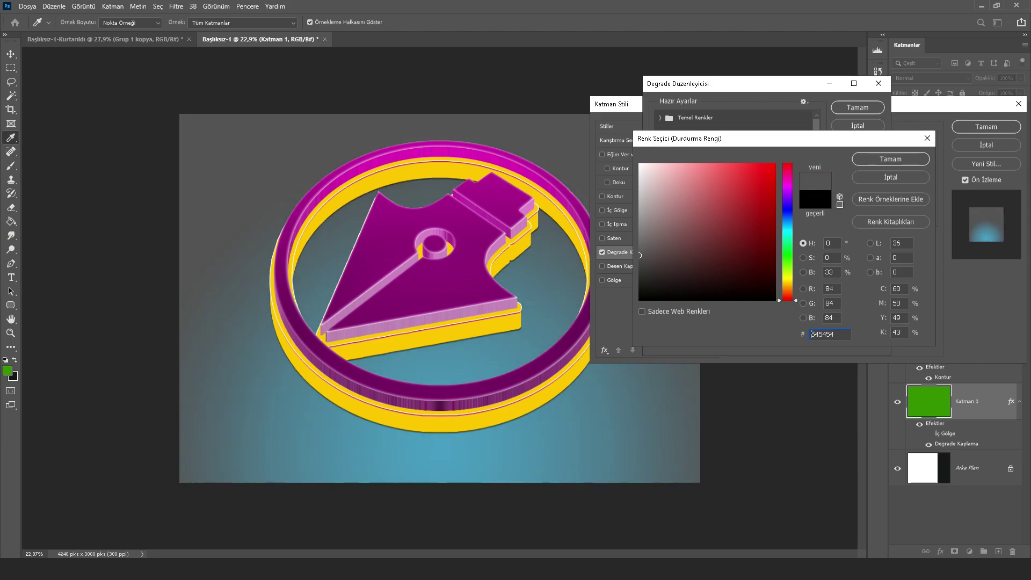
pyautogui.click(648, 261)
pyautogui.click(673, 276)
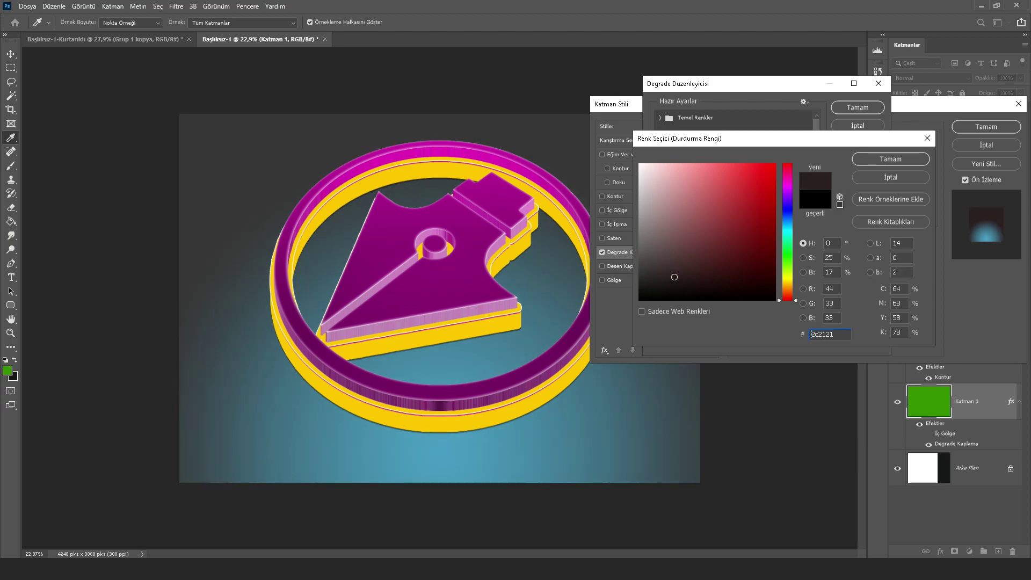
pyautogui.moveTo(697, 274); pyautogui.dragTo(639, 299)
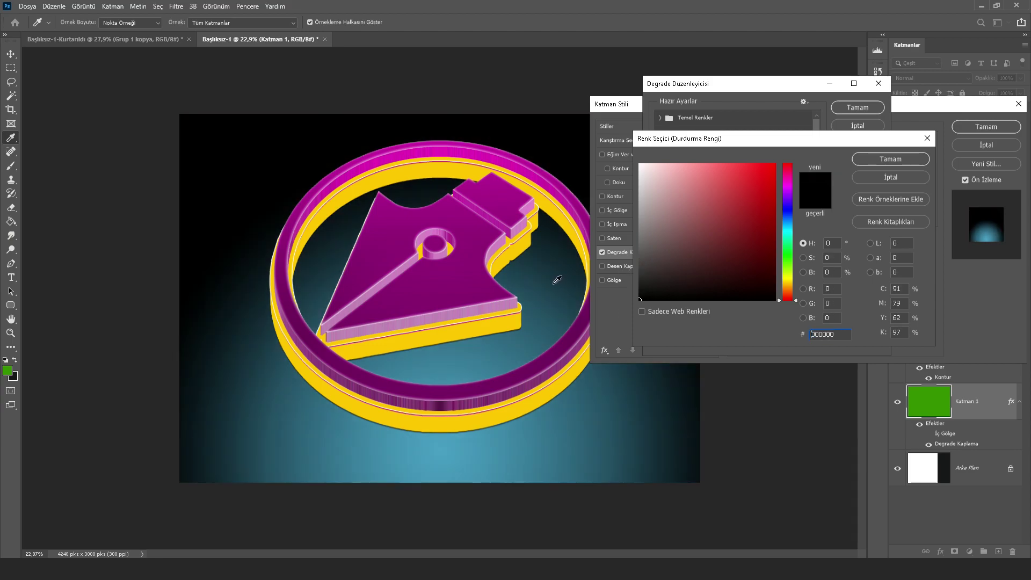
pyautogui.click(505, 220)
pyautogui.click(519, 206)
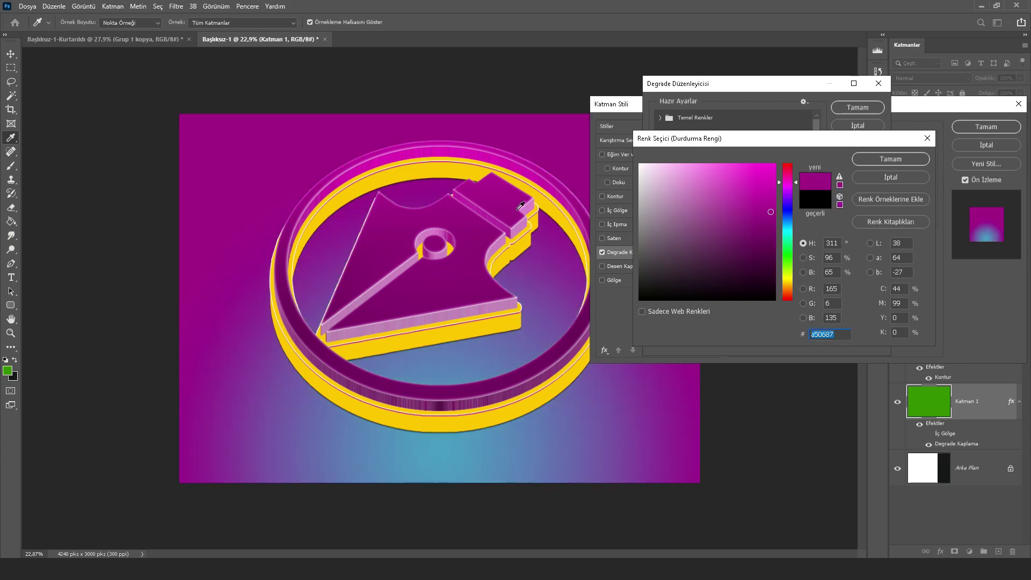
pyautogui.click(639, 267)
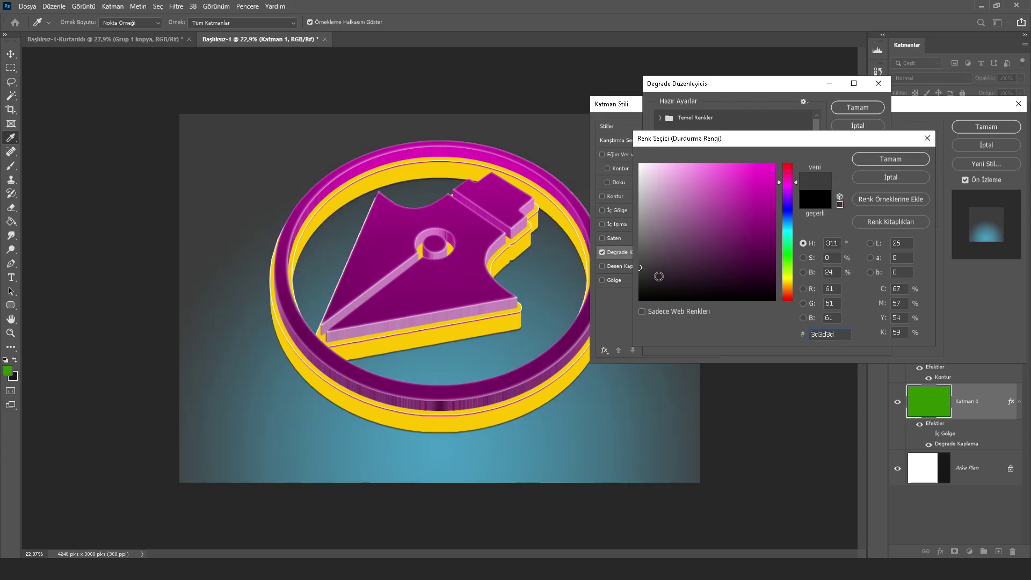
pyautogui.click(640, 277)
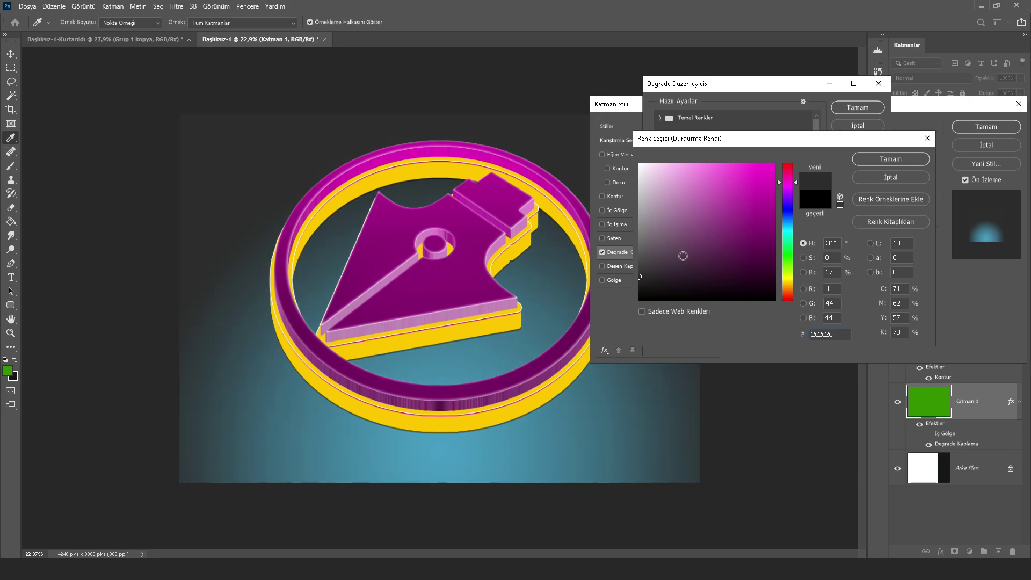
pyautogui.moveTo(665, 276); pyautogui.dragTo(666, 300)
pyautogui.click(890, 159)
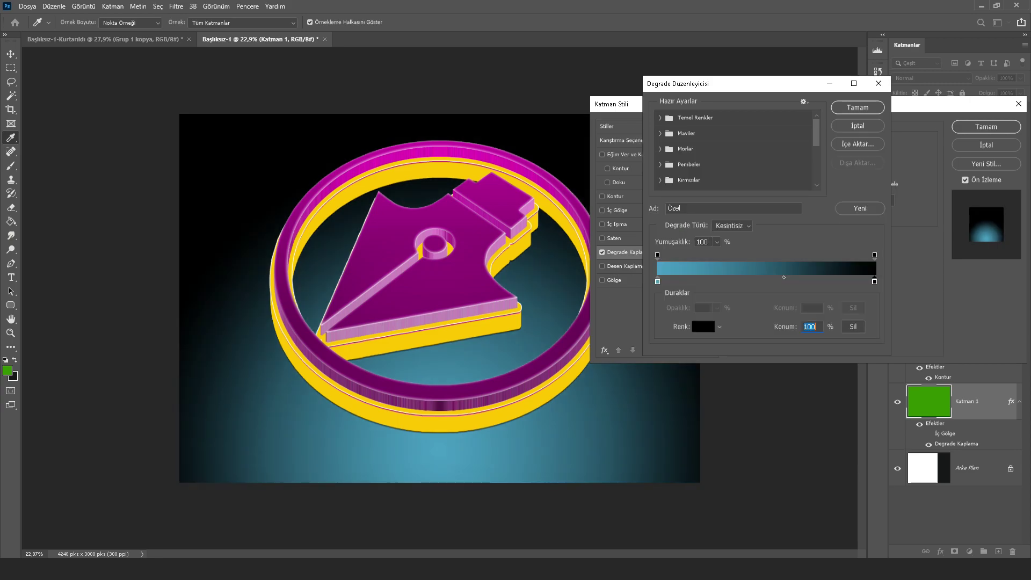
pyautogui.moveTo(783, 278); pyautogui.dragTo(829, 277)
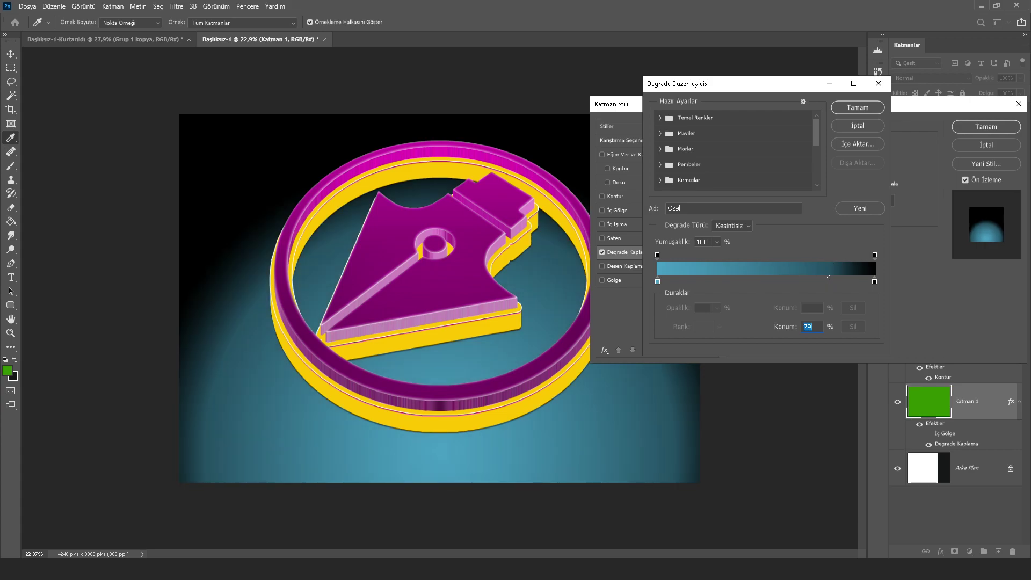
pyautogui.click(857, 108)
pyautogui.write('74')
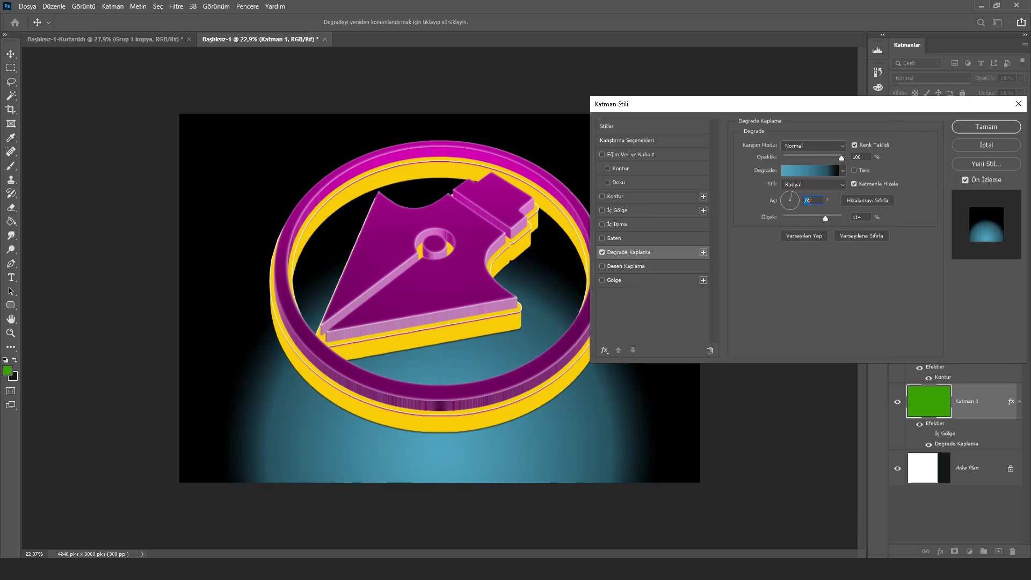
pyautogui.write('102')
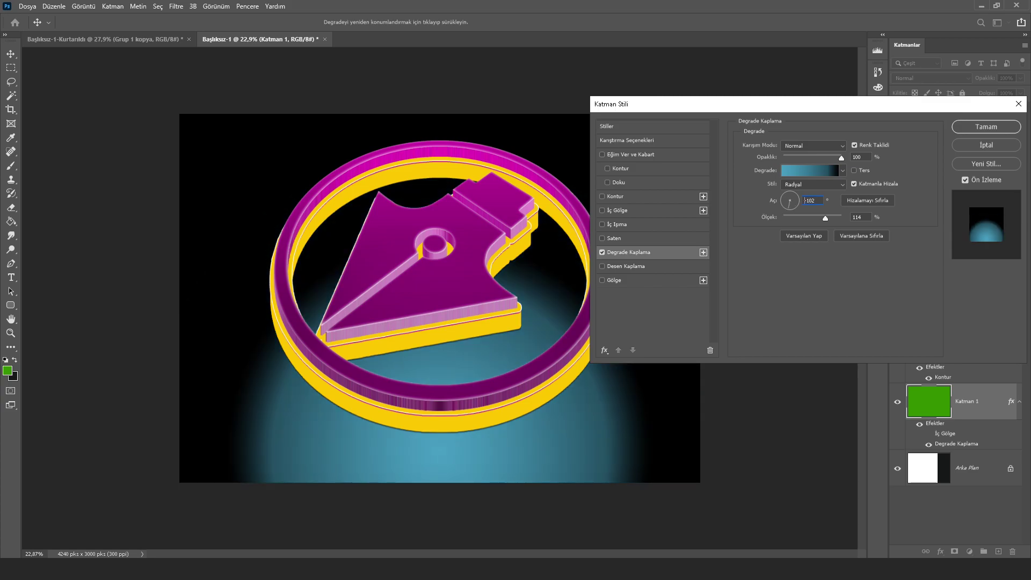
# Switch Katman 1's gradient overlay to reflected style at -167° angle and adjust its opacity.
pyautogui.hotkey('shift', 'Up')
pyautogui.hotkey('shift', 'Up')
pyautogui.write('-167')
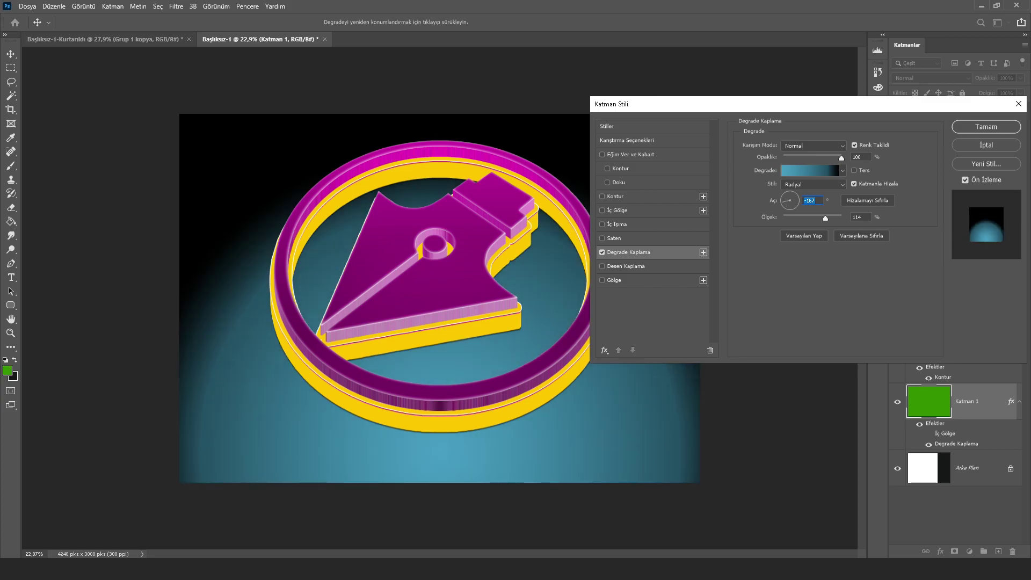
pyautogui.click(810, 170)
pyautogui.click(857, 125)
pyautogui.click(813, 185)
pyautogui.press('Down')
pyautogui.press('Down')
pyautogui.press('Down')
pyautogui.press('Down')
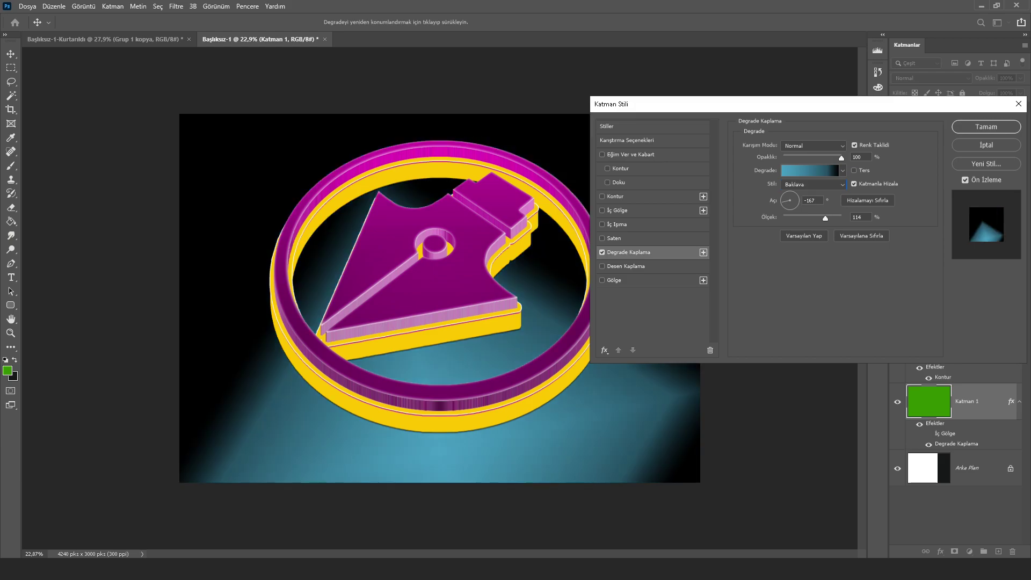
pyautogui.press('Up')
pyautogui.moveTo(698, 104); pyautogui.dragTo(777, 103)
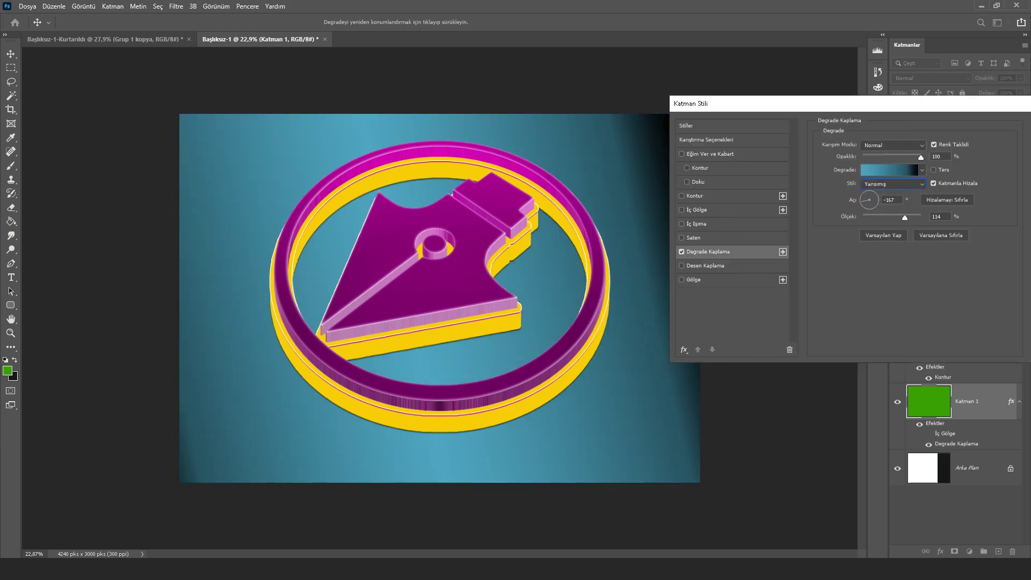
pyautogui.moveTo(921, 157)
pyautogui.mouseDown()
pyautogui.moveTo(906, 156)
pyautogui.moveTo(918, 157)
pyautogui.mouseUp()
pyautogui.moveTo(913, 105); pyautogui.dragTo(807, 105)
# Apply the background gradient, fit the image, and shift the yellow PNG kopya 53 layer left and down.
pyautogui.click(936, 185)
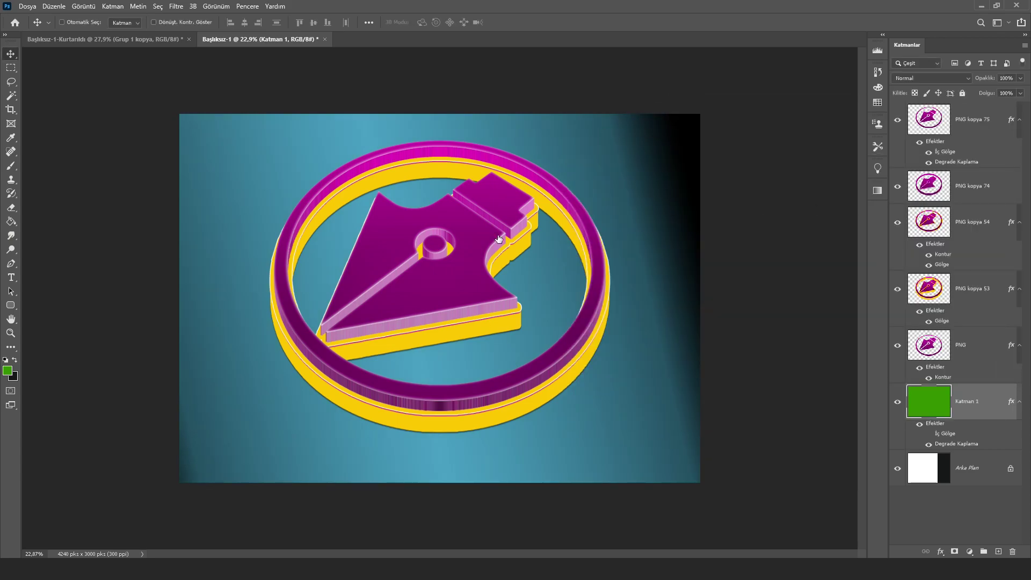
pyautogui.scroll(2, 460, 268)
pyautogui.scroll(3, 460, 269)
pyautogui.scroll(2, 460, 266)
pyautogui.scroll(2, 460, 258)
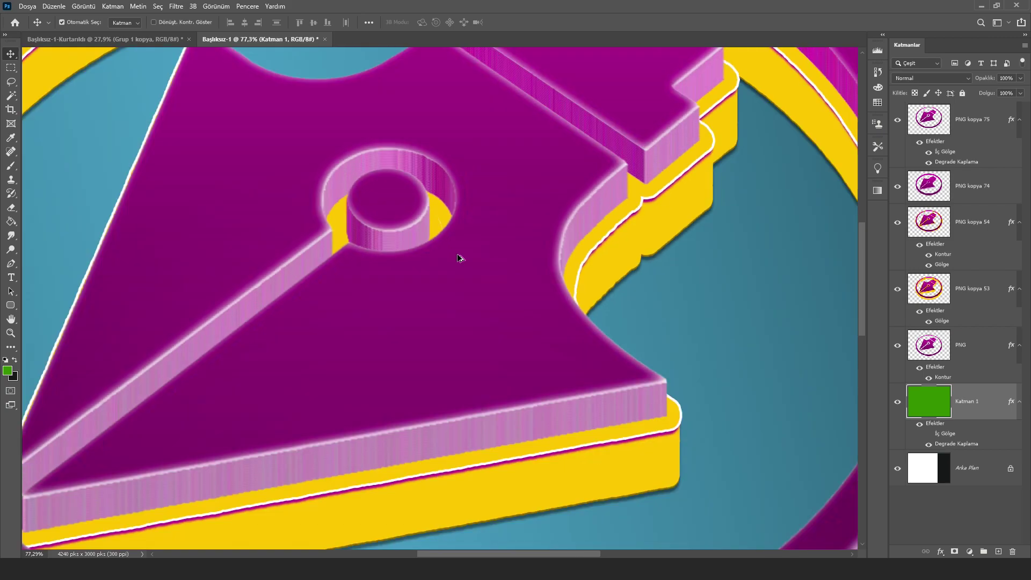
pyautogui.scroll(-5, 459, 258)
pyautogui.scroll(-7, 460, 255)
pyautogui.scroll(7, 460, 258)
pyautogui.hotkey('ctrl', '0')
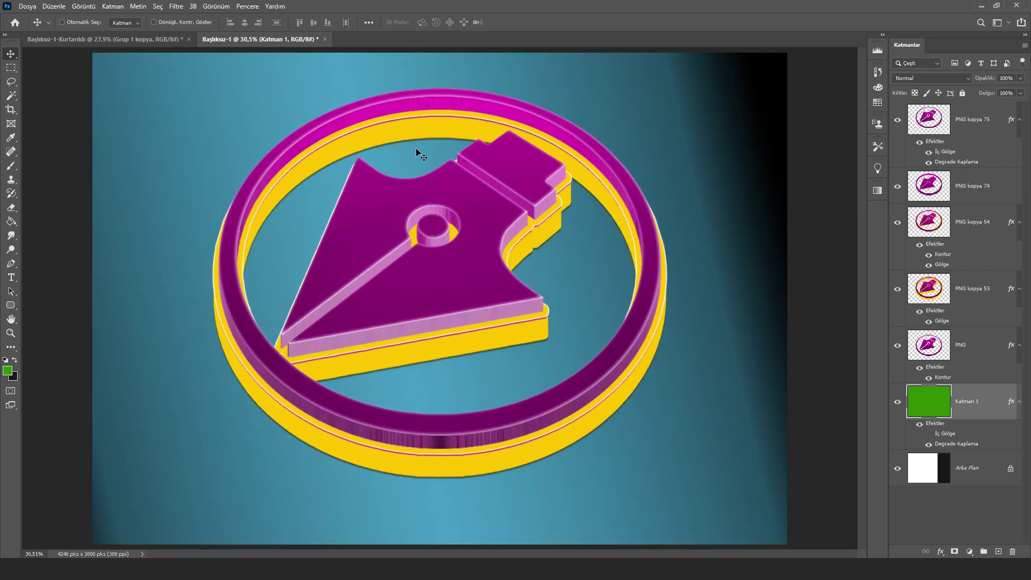
pyautogui.click(900, 289)
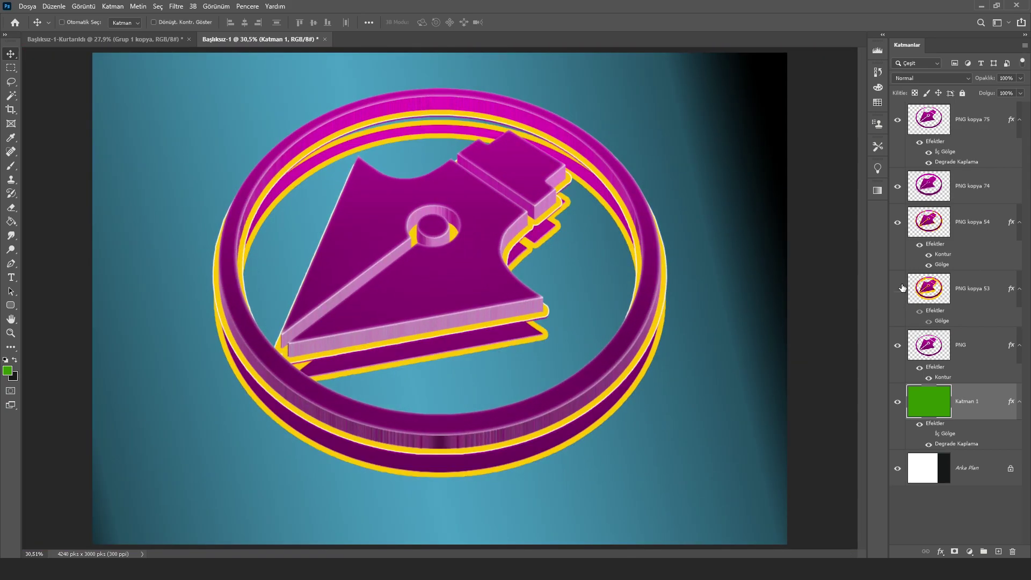
pyautogui.click(981, 298)
pyautogui.moveTo(636, 255); pyautogui.dragTo(617, 262)
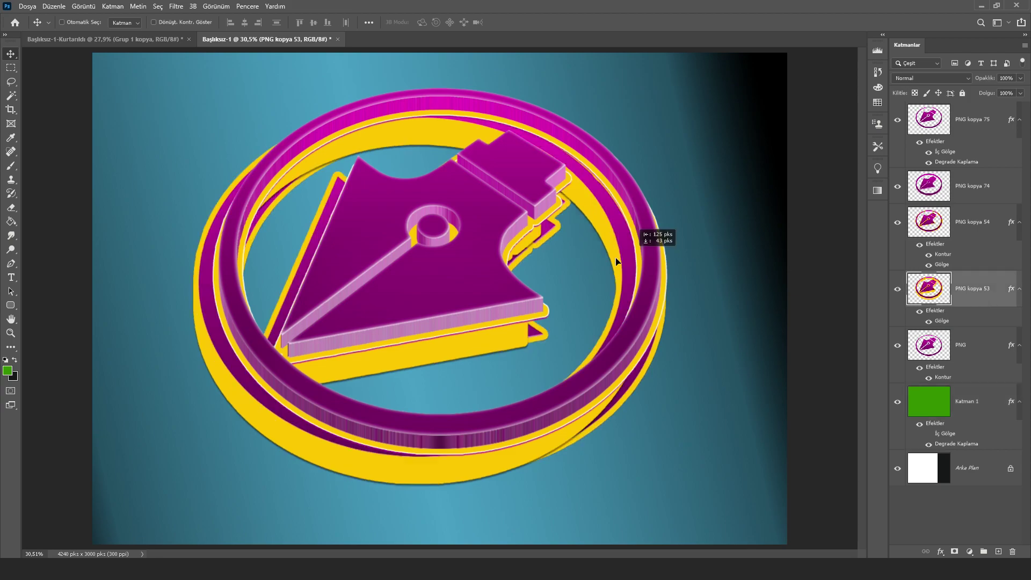
# Add a gradient overlay at 57% opacity to the PNG kopya 53 layer.
pyautogui.doubleClick(972, 304)
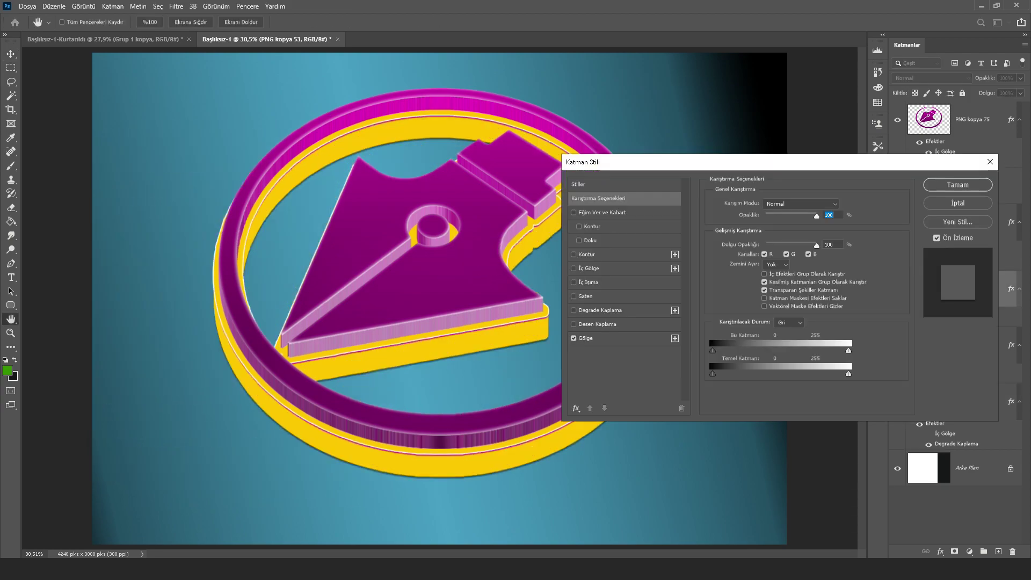
pyautogui.moveTo(698, 161); pyautogui.dragTo(891, 125)
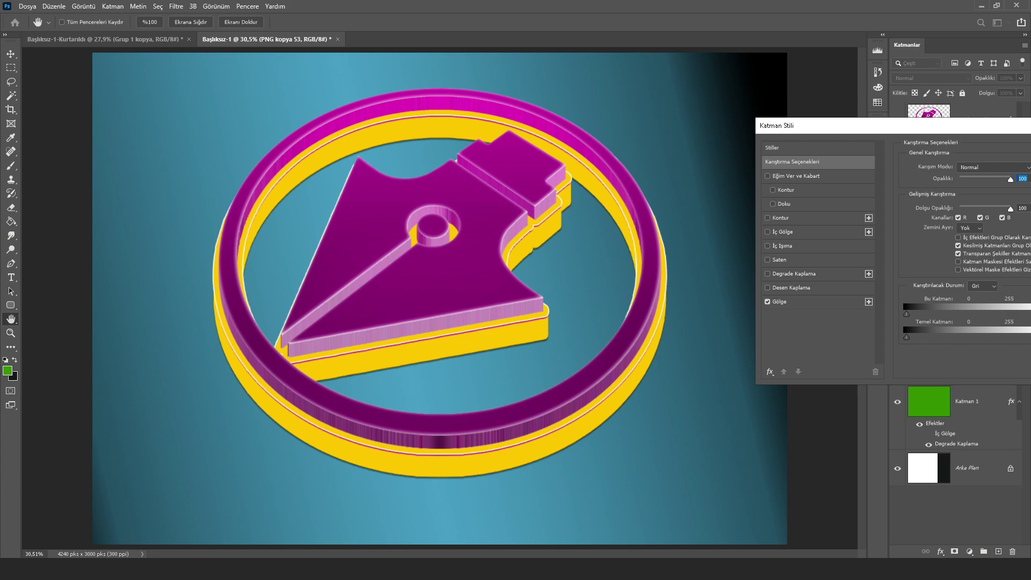
pyautogui.click(794, 273)
pyautogui.moveTo(956, 179)
pyautogui.mouseDown()
pyautogui.moveTo(1006, 179)
pyautogui.moveTo(982, 179)
pyautogui.mouseUp()
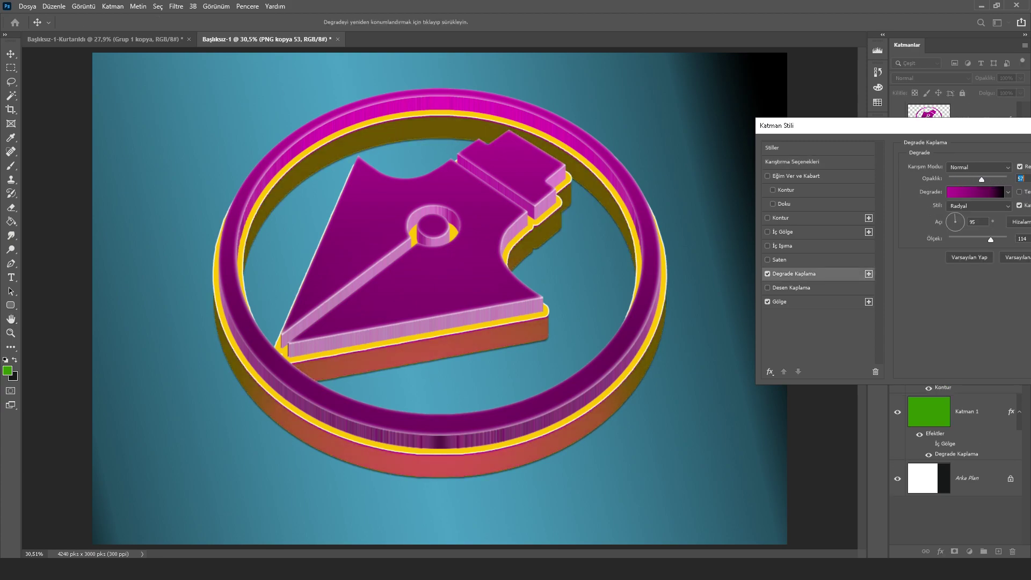
pyautogui.moveTo(866, 125); pyautogui.dragTo(807, 119)
# Make the overlay gradient run from orange f7ab14 to black with midpoint 69%, and apply it.
pyautogui.click(916, 186)
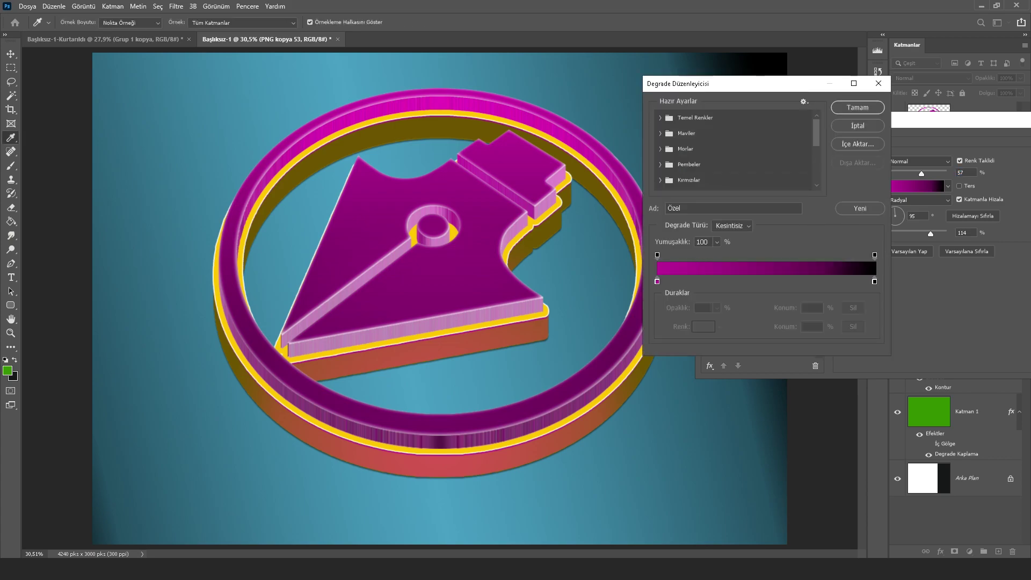
pyautogui.doubleClick(656, 281)
pyautogui.write('f7ab14')
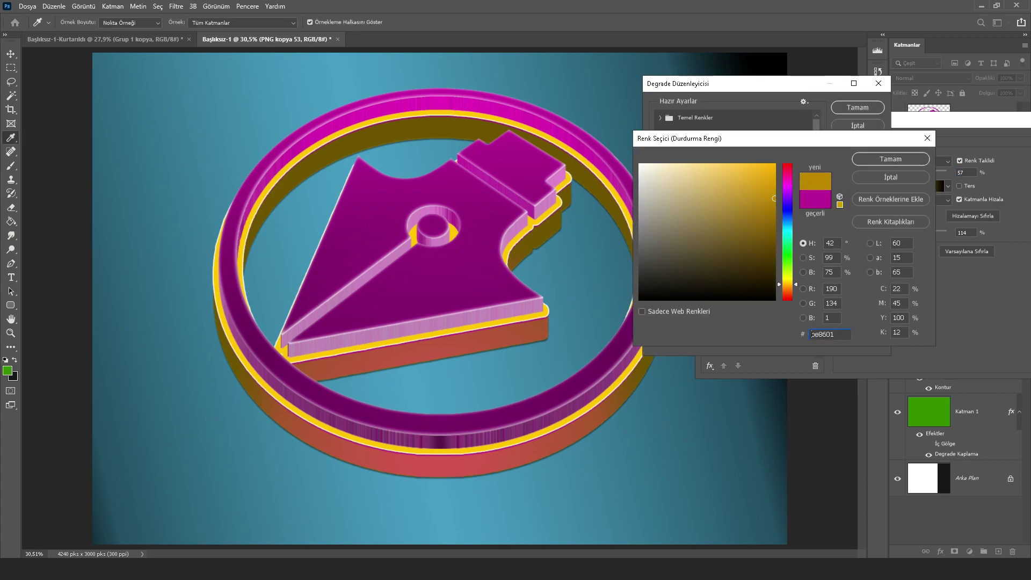
pyautogui.press('Return')
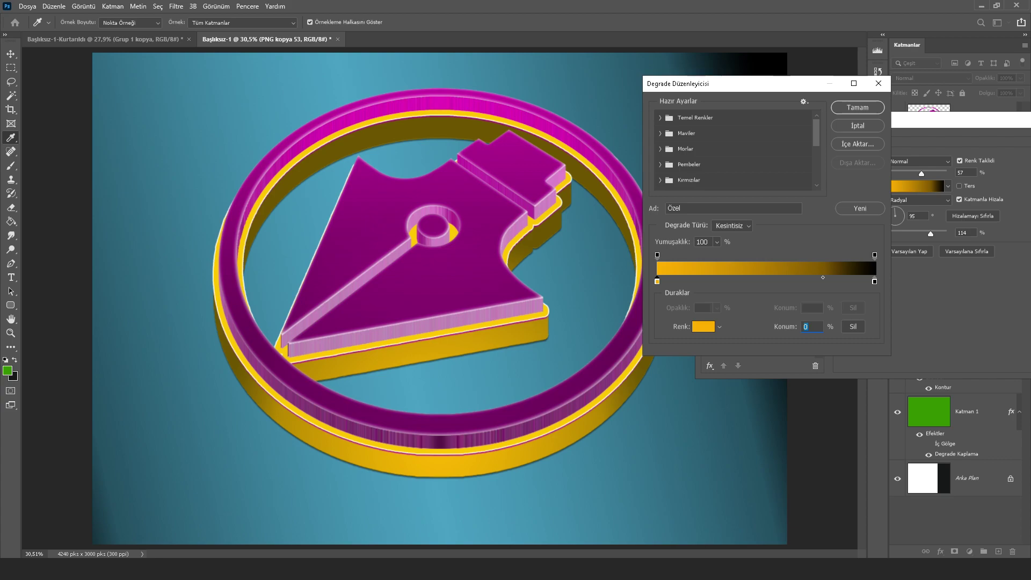
pyautogui.moveTo(823, 277); pyautogui.dragTo(784, 277)
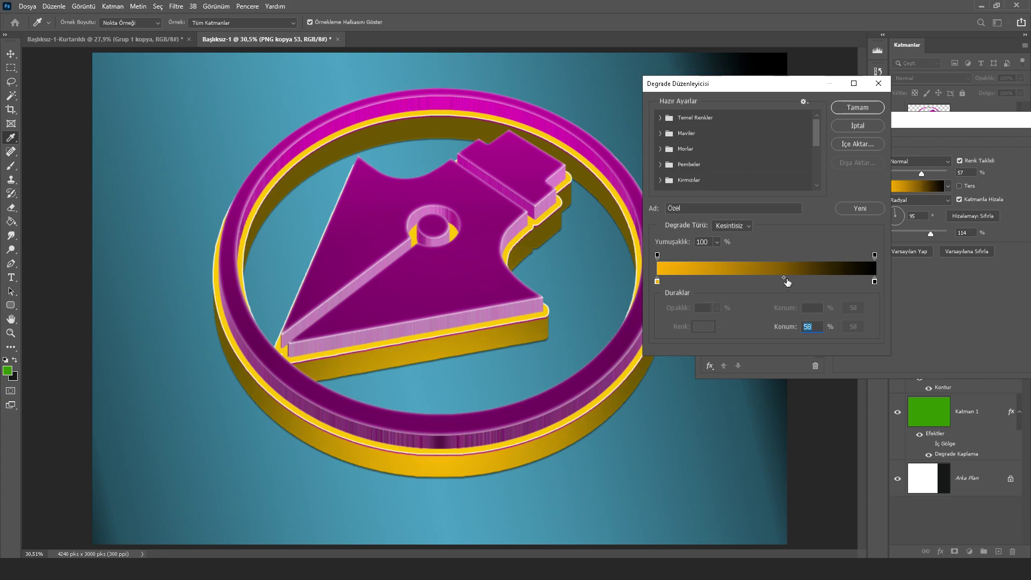
pyautogui.moveTo(786, 277); pyautogui.dragTo(808, 278)
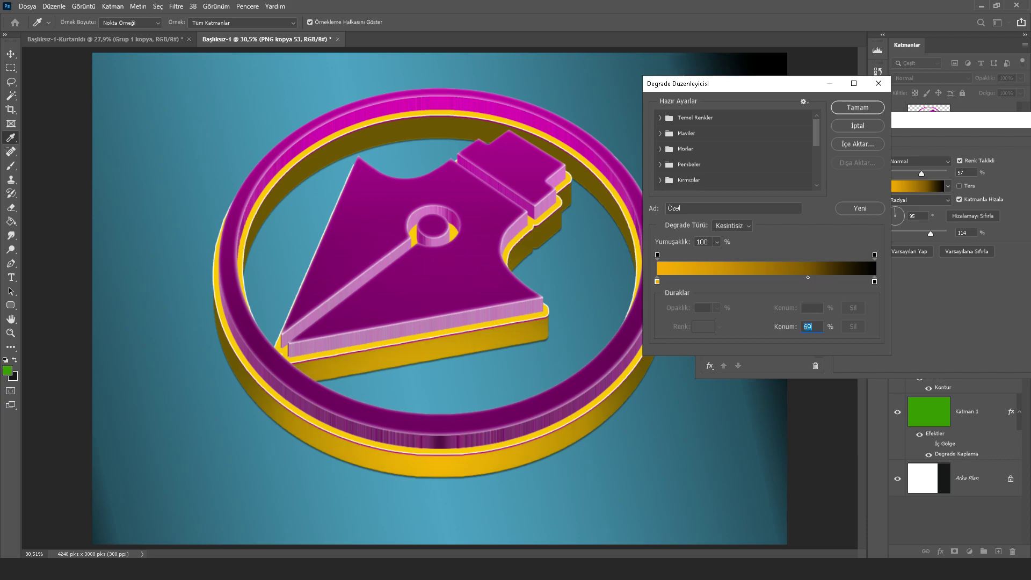
pyautogui.click(857, 108)
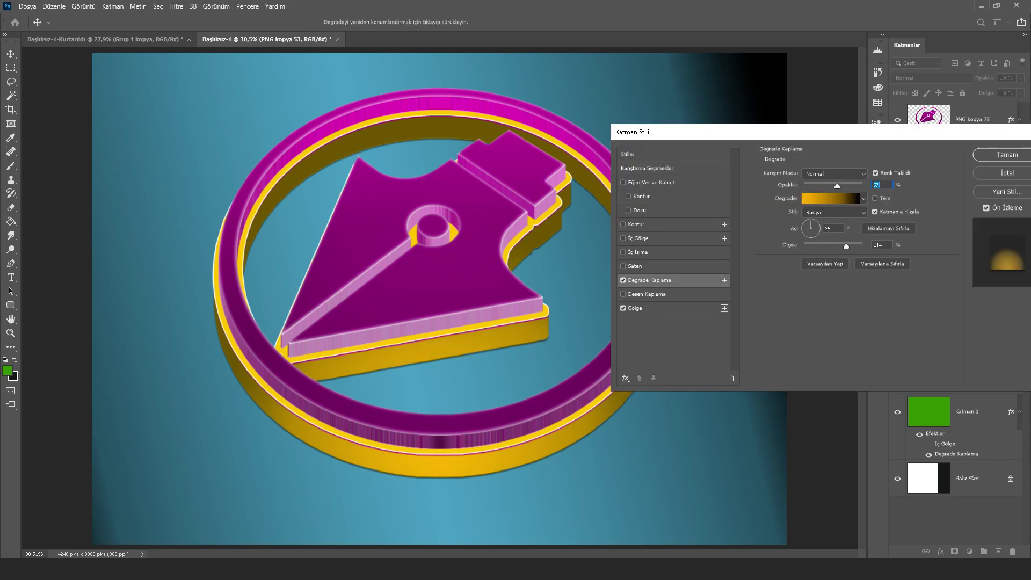
pyautogui.click(1006, 155)
# Enlarge the teal background layer Katman 1 toward the top right.
pyautogui.scroll(-3, 488, 308)
pyautogui.scroll(1, 488, 308)
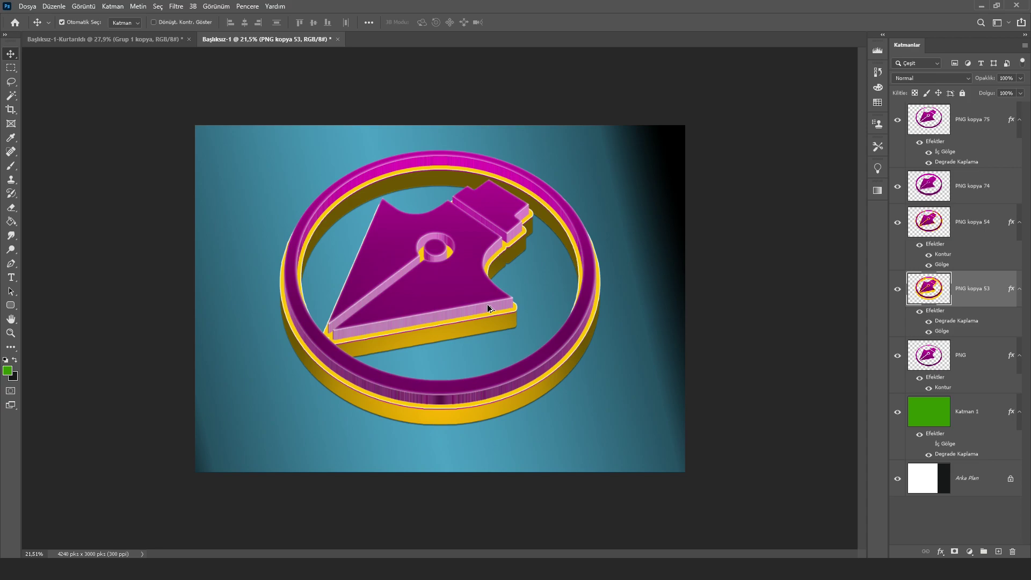
pyautogui.click(636, 323)
pyautogui.hotkey('ctrl', 't')
pyautogui.scroll(-2, 688, 247)
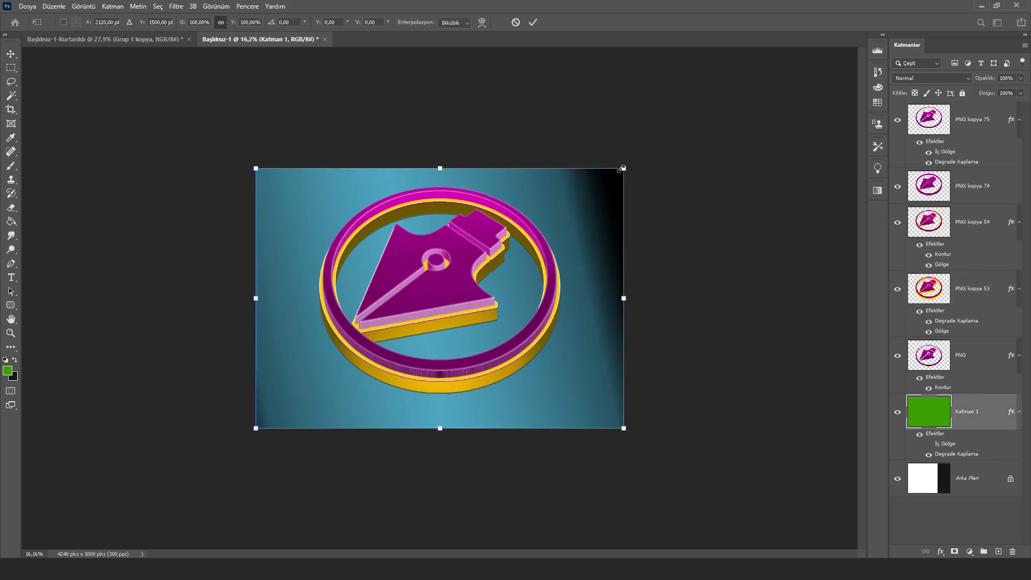
pyautogui.moveTo(623, 168); pyautogui.dragTo(701, 110)
pyautogui.press('Return')
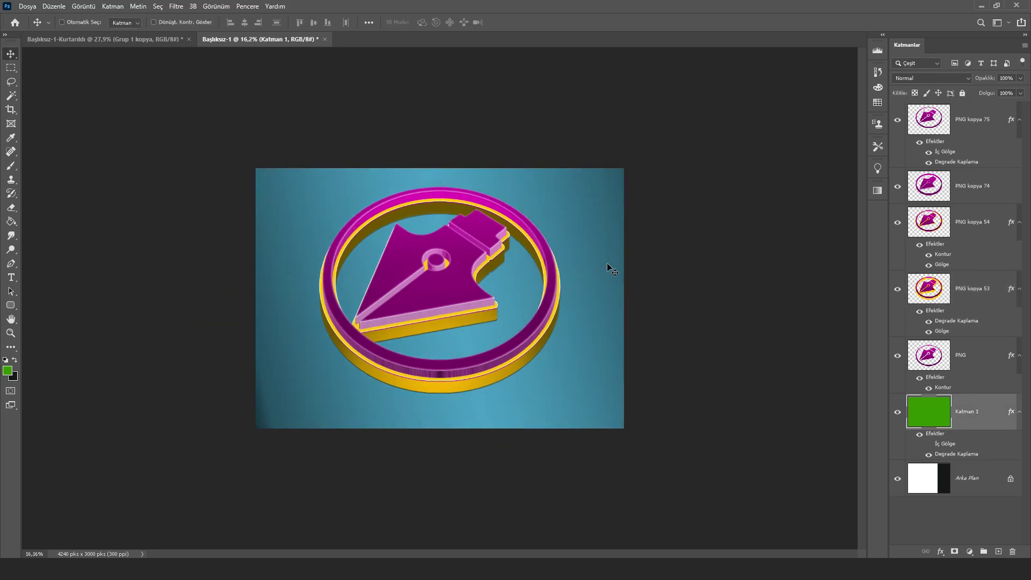
pyautogui.scroll(2, 612, 270)
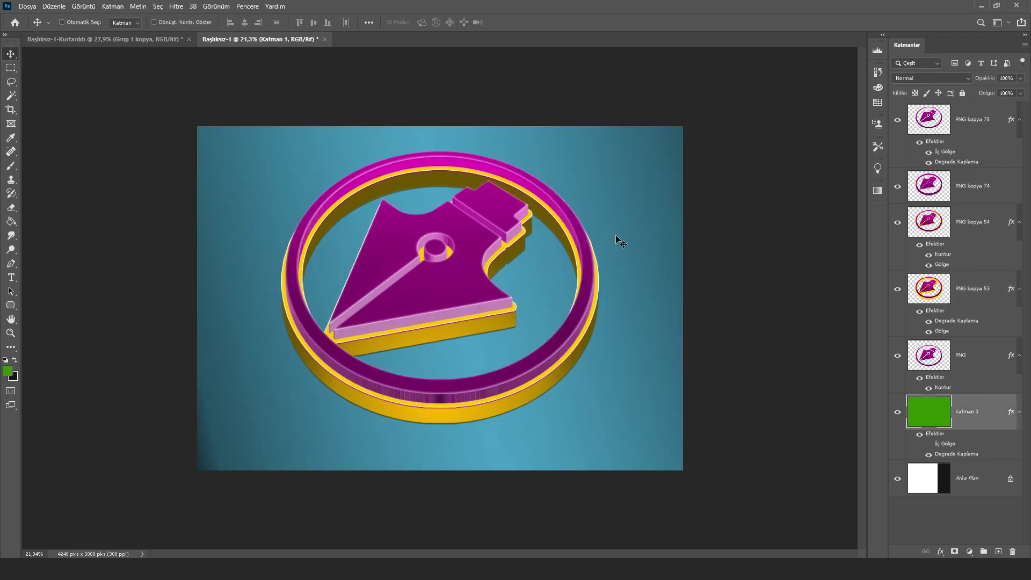
# Scale all PNG badge layers down to about 93% and recentre them on the background.
pyautogui.click(993, 361)
pyautogui.keyDown('shift'); pyautogui.click(993, 137); pyautogui.keyUp('shift')
pyautogui.hotkey('ctrl', 't')
pyautogui.moveTo(601, 158); pyautogui.dragTo(539, 206)
pyautogui.moveTo(490, 255); pyautogui.dragTo(516, 212)
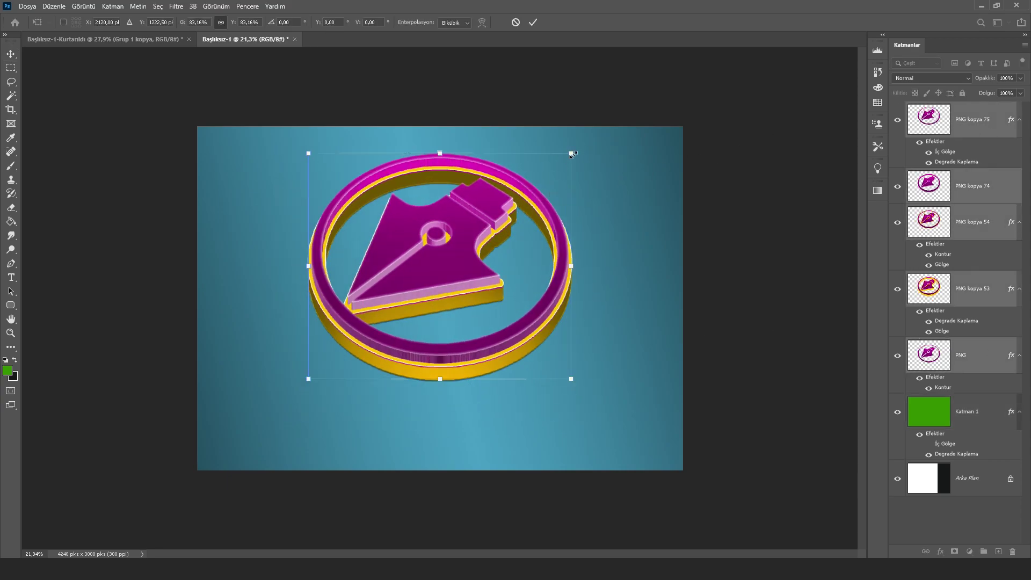
pyautogui.moveTo(572, 155); pyautogui.dragTo(605, 107)
pyautogui.moveTo(547, 179); pyautogui.dragTo(538, 204)
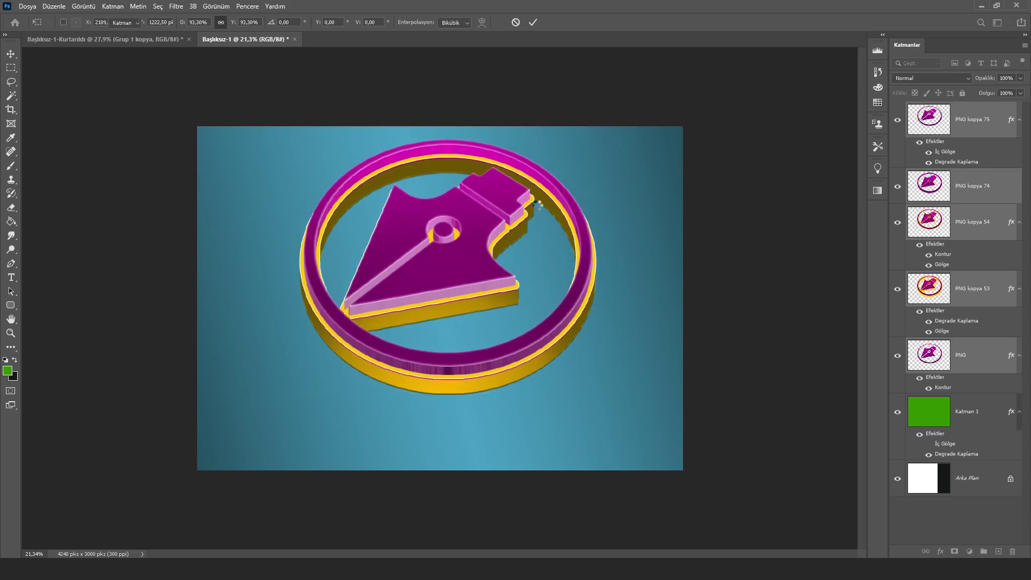
pyautogui.press('Return')
# Select only PNG kopya 54 and open its layer style settings.
pyautogui.scroll(3, 634, 257)
pyautogui.scroll(2, 634, 258)
pyautogui.scroll(2, 633, 258)
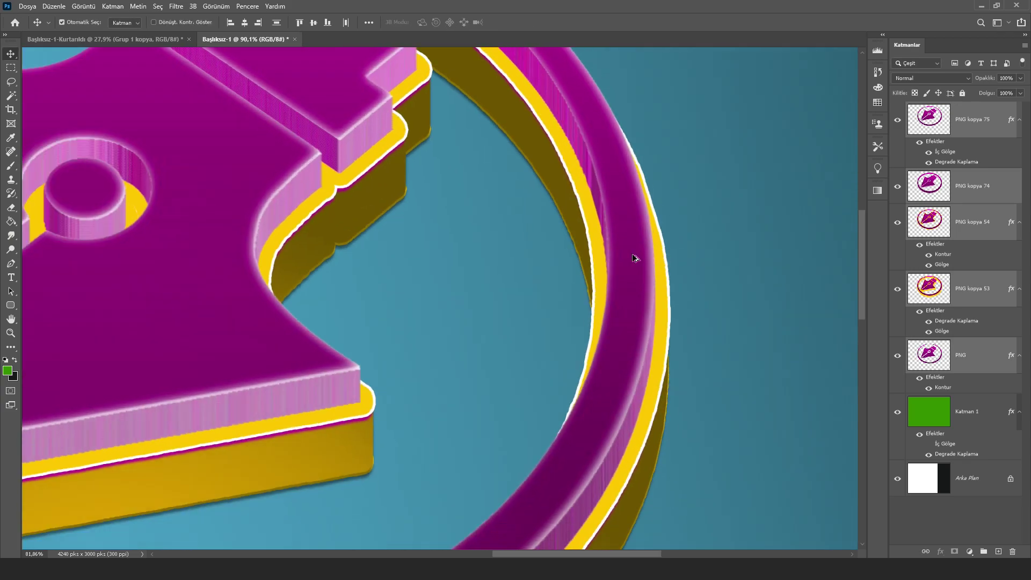
pyautogui.scroll(-3, 634, 258)
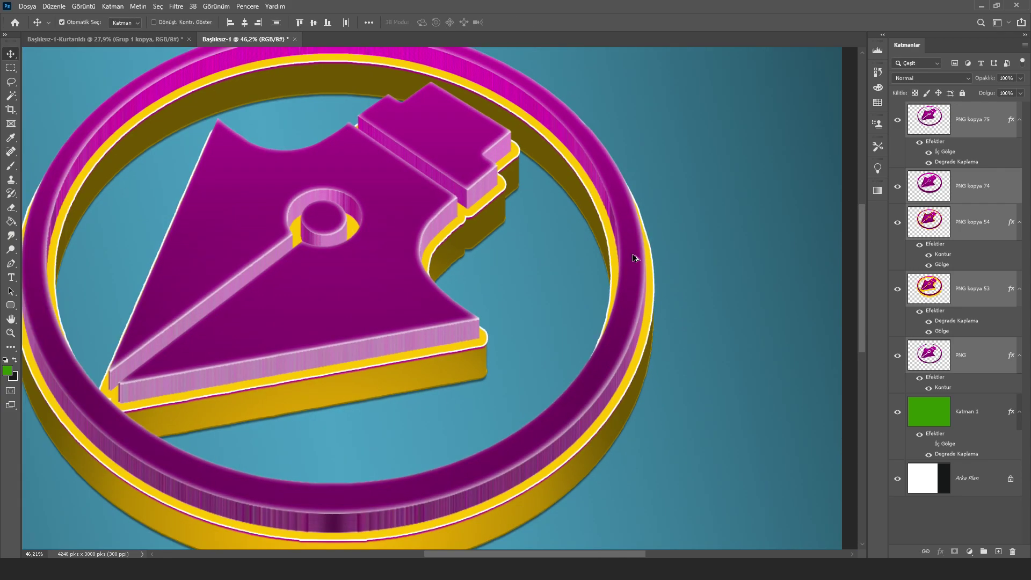
pyautogui.click(943, 216)
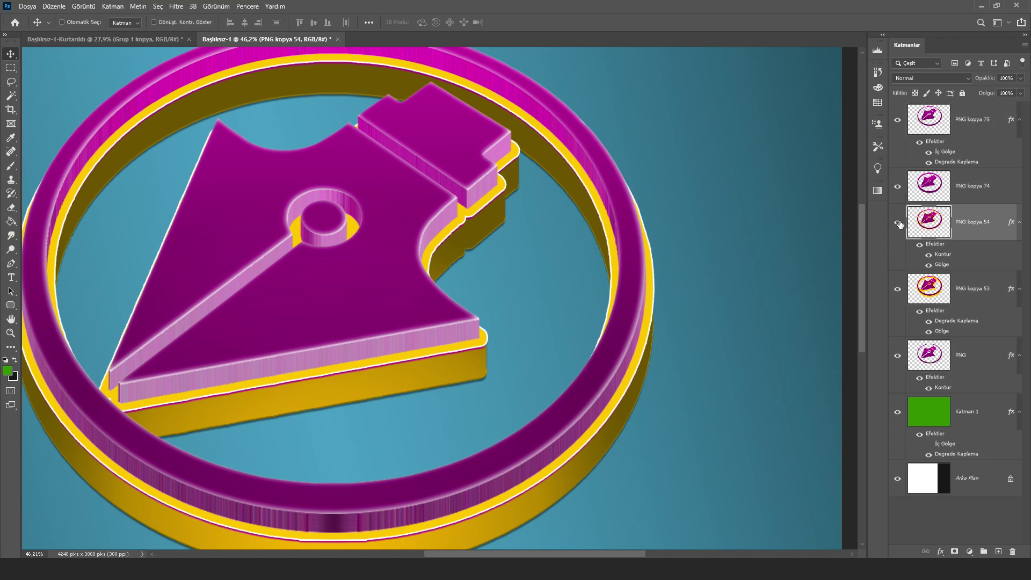
pyautogui.doubleClick(960, 229)
# Set PNG kopya 54's drop shadow distance to 0 px and apply its stroke and shadow style.
pyautogui.click(623, 224)
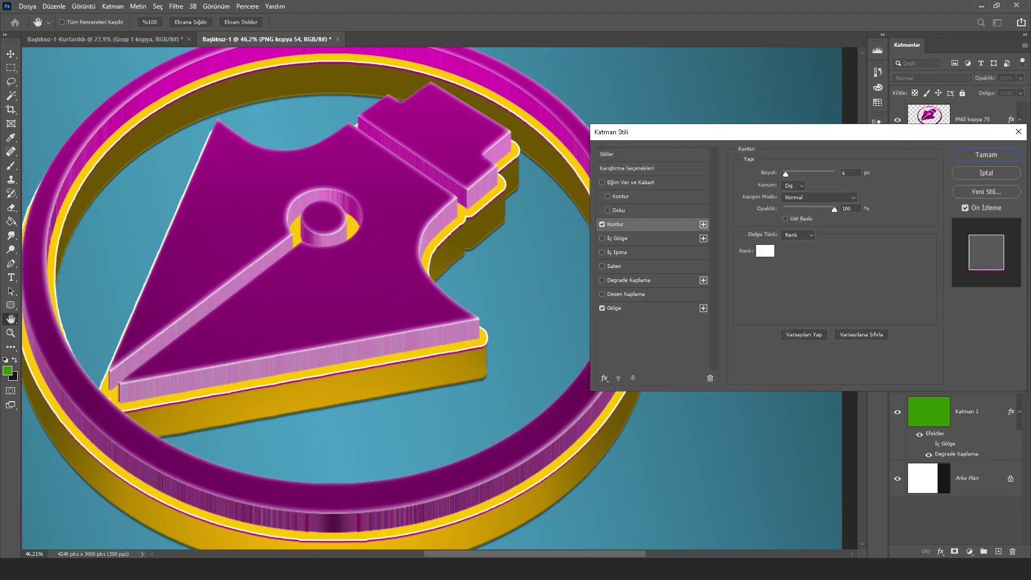
pyautogui.click(613, 308)
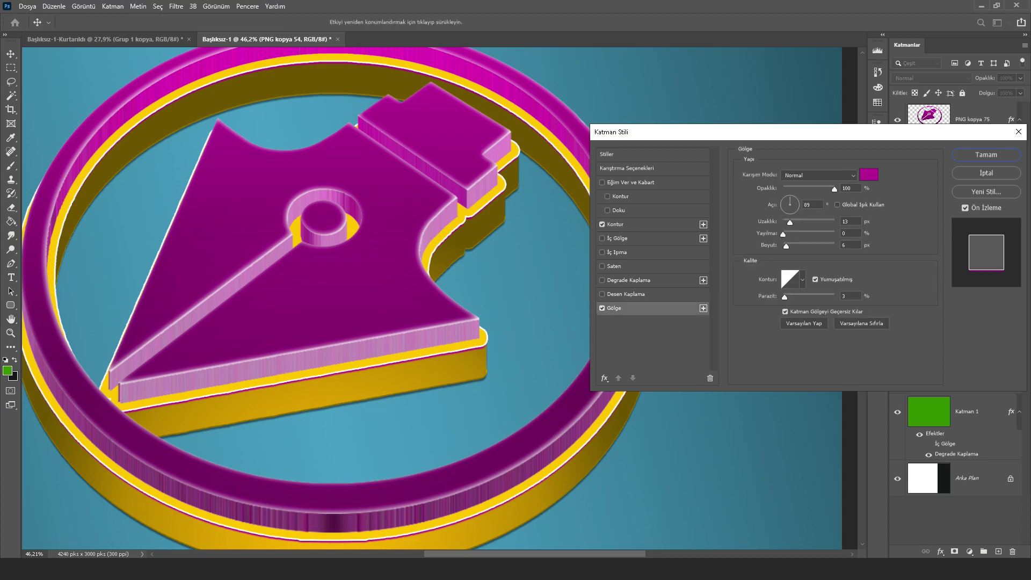
pyautogui.moveTo(790, 221); pyautogui.dragTo(783, 222)
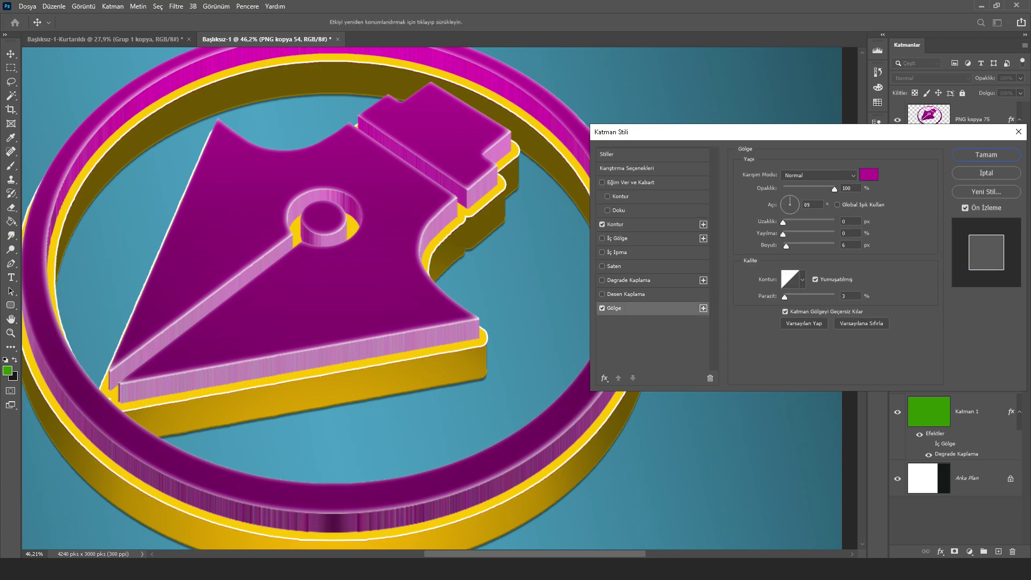
pyautogui.click(615, 224)
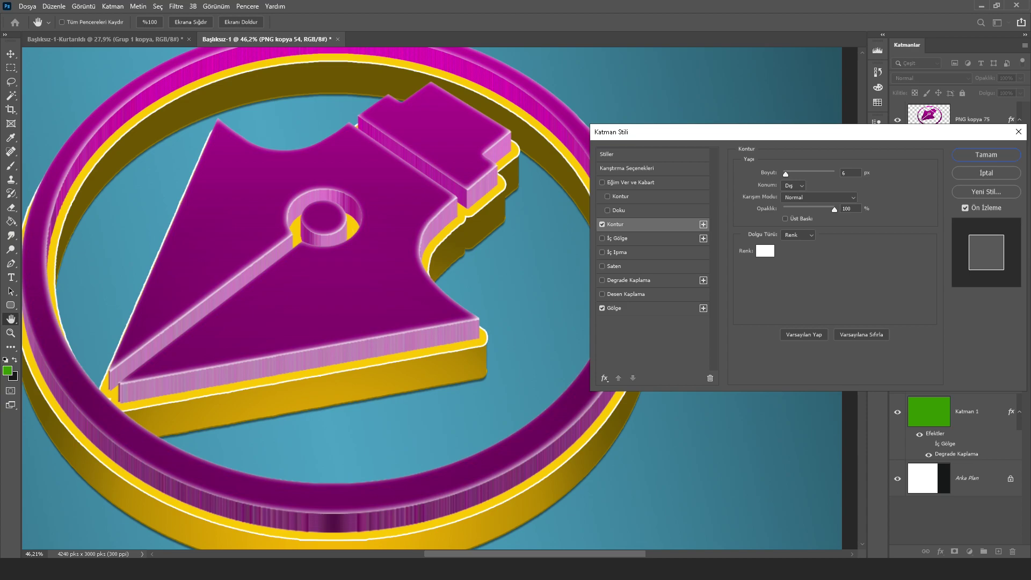
pyautogui.click(985, 155)
pyautogui.press('v')
pyautogui.scroll(-3, 524, 264)
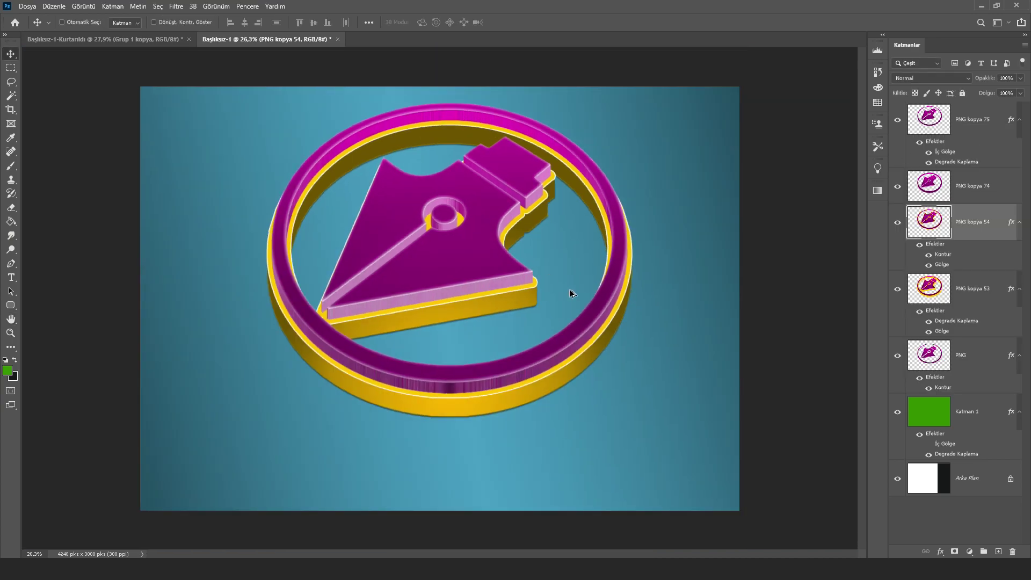
pyautogui.scroll(2, 569, 292)
# Copy PNG kopya 53's gradient overlay and drop shadow style and paste it onto PNG kopya 54.
pyautogui.click(621, 361)
pyautogui.rightClick(973, 299)
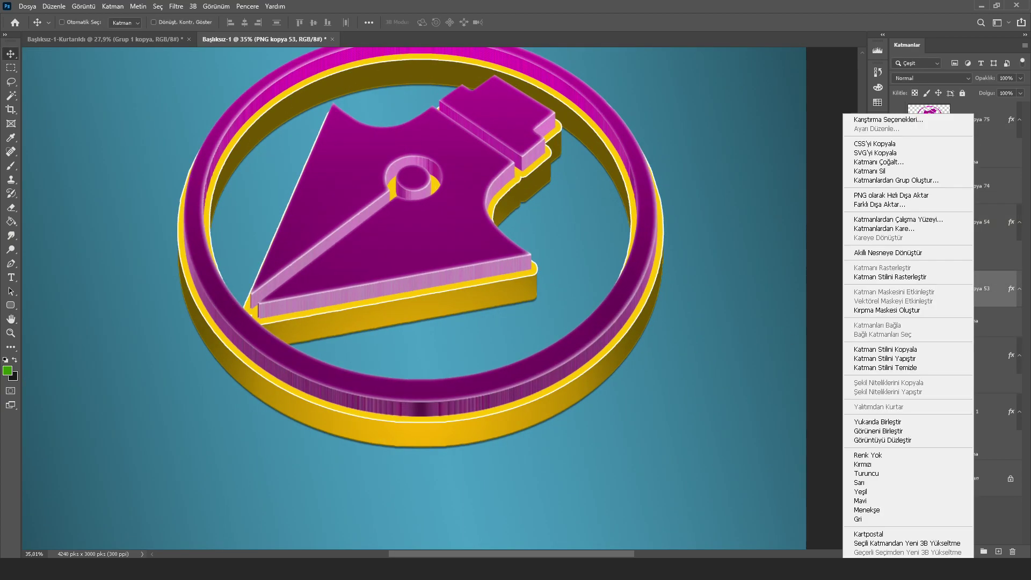
pyautogui.click(884, 358)
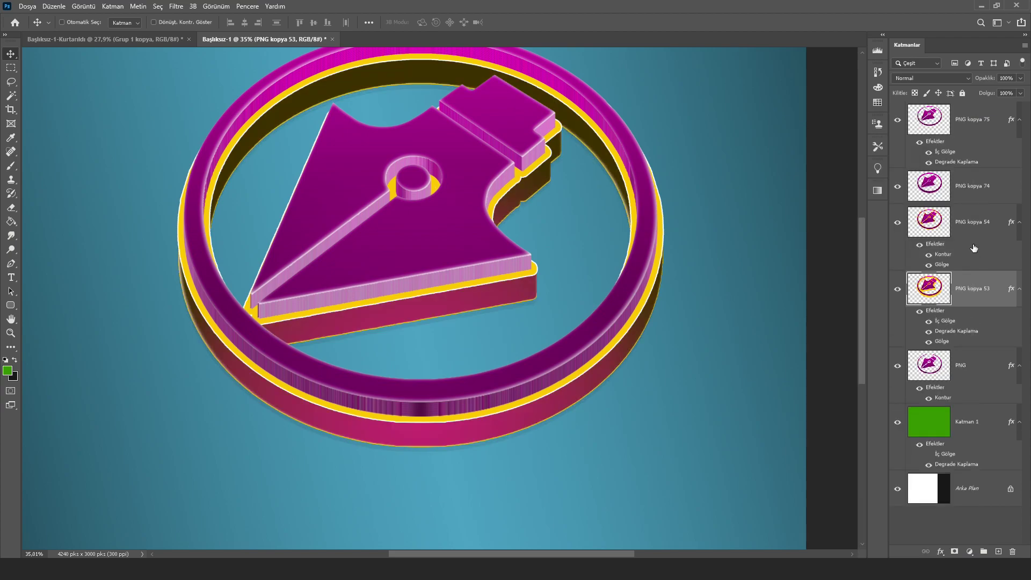
pyautogui.click(972, 244)
pyautogui.rightClick(973, 244)
pyautogui.click(955, 327)
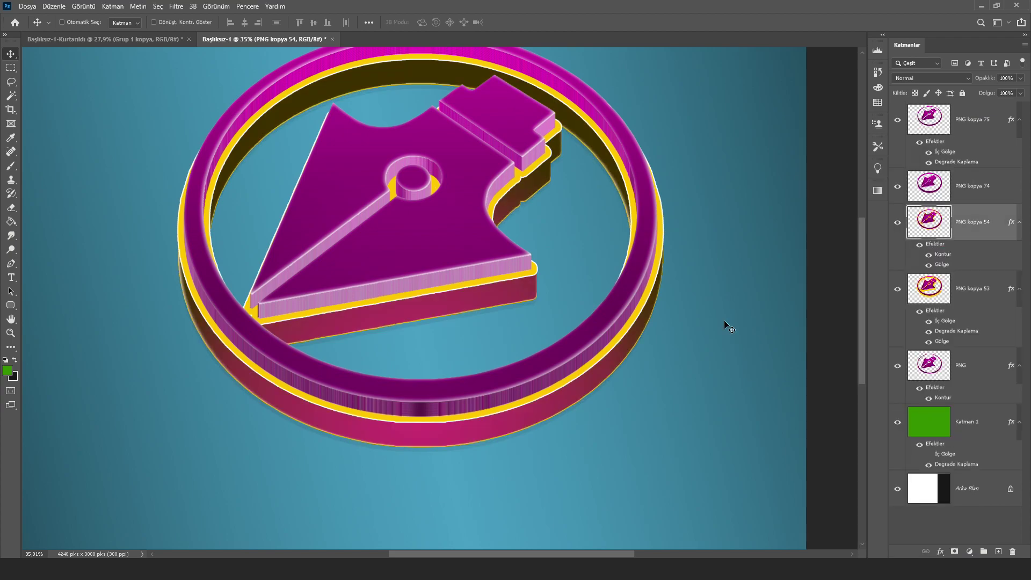
pyautogui.rightClick(984, 290)
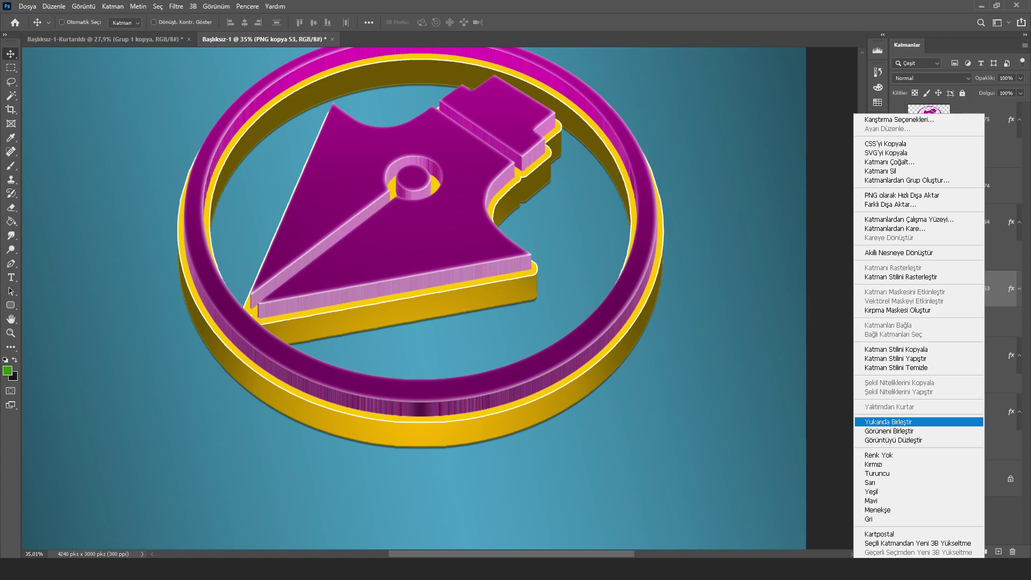
pyautogui.click(986, 229)
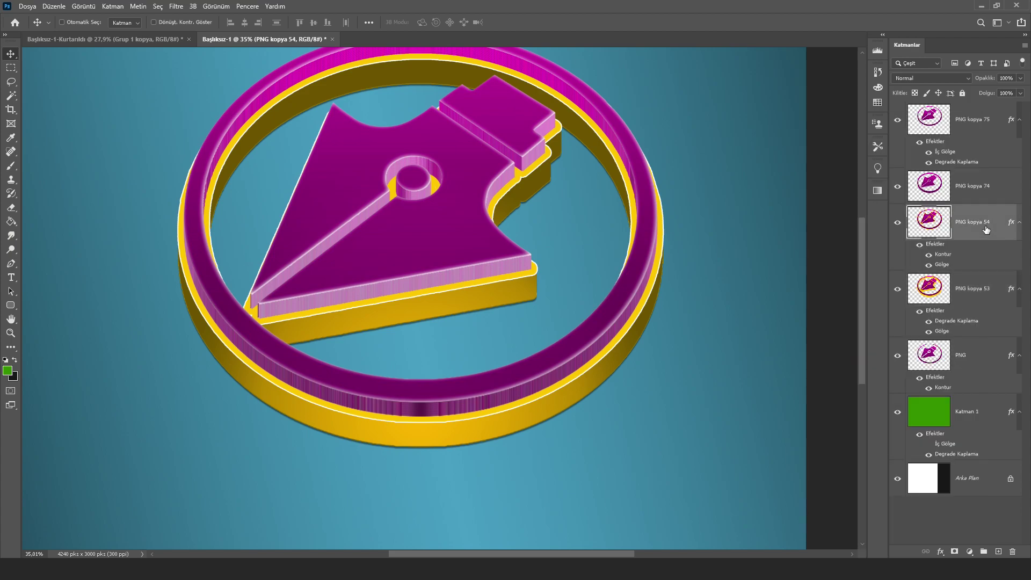
pyautogui.rightClick(986, 230)
pyautogui.click(924, 360)
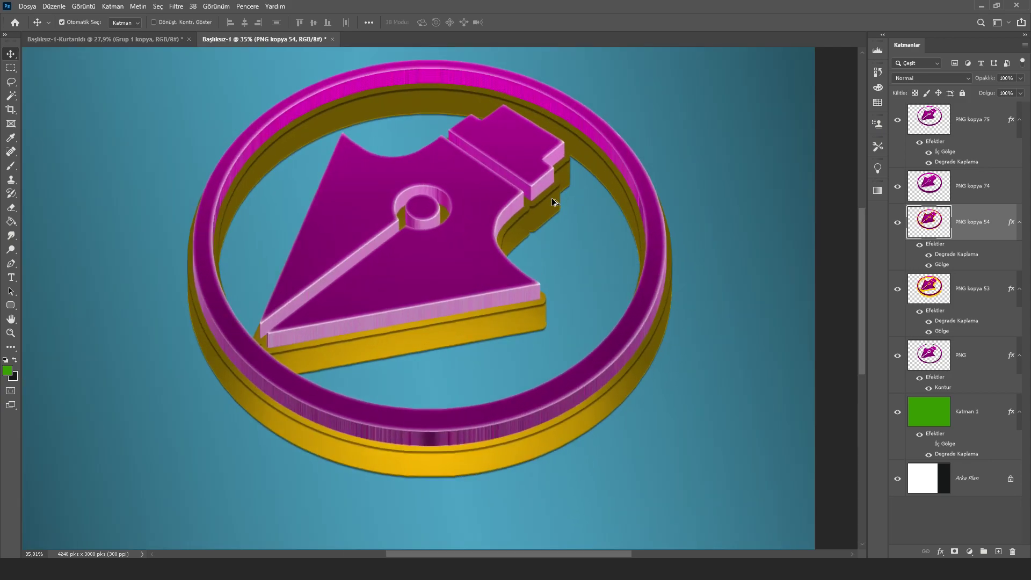
pyautogui.moveTo(559, 234); pyautogui.dragTo(558, 242)
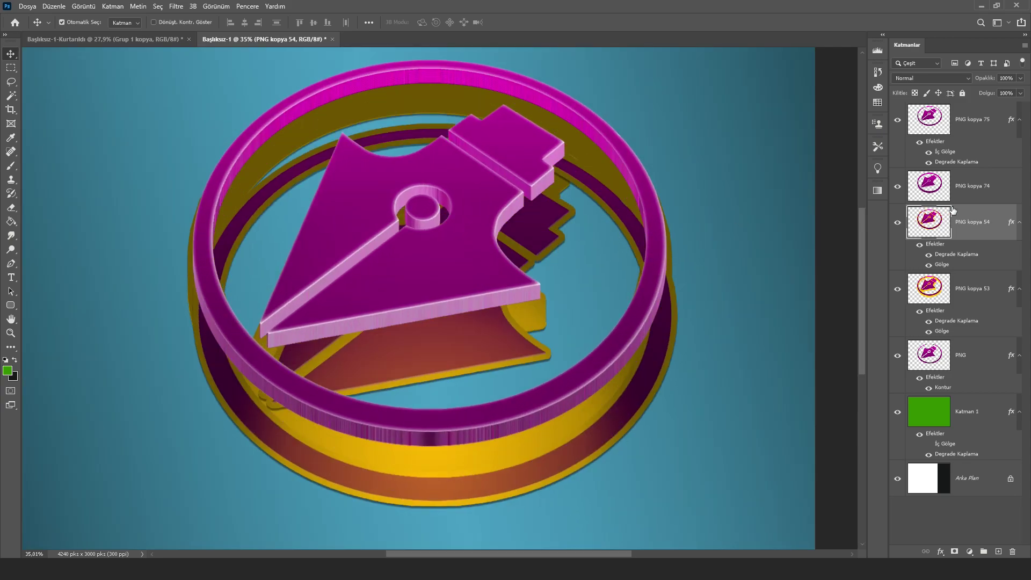
# Change PNG kopya 54's drop shadow colour to white ffffff.
pyautogui.doubleClick(969, 211)
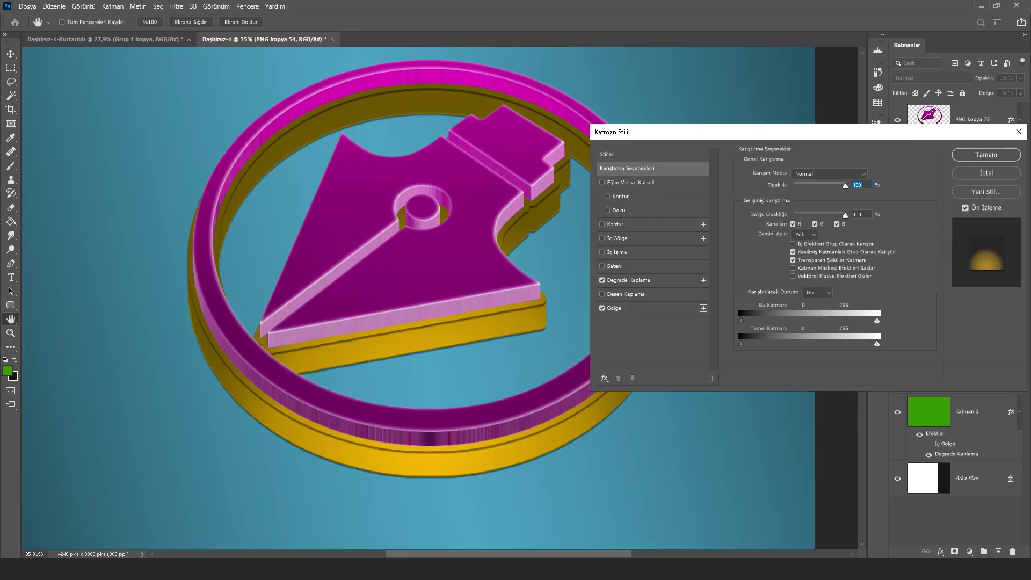
pyautogui.click(628, 280)
pyautogui.click(613, 308)
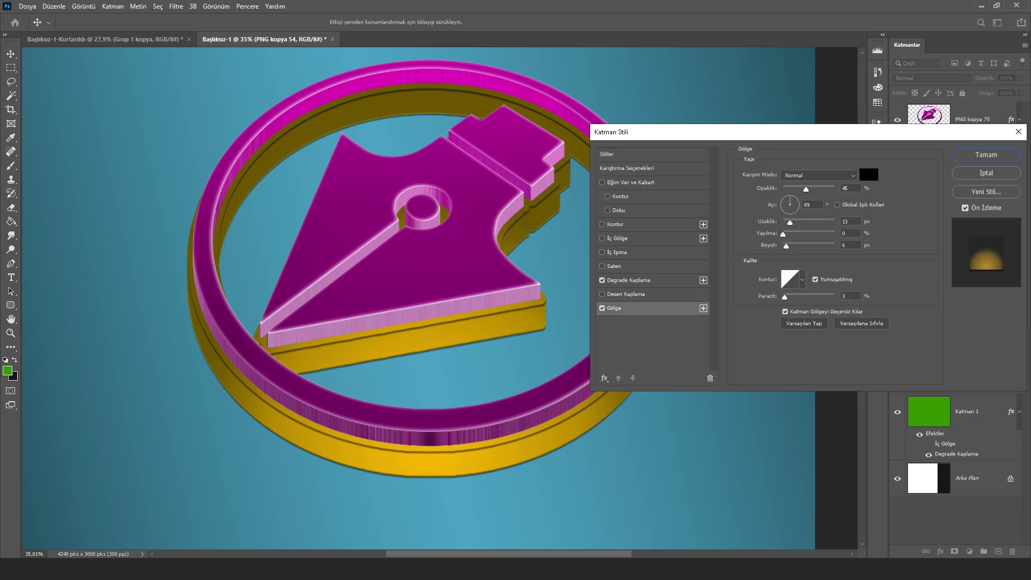
pyautogui.click(865, 173)
pyautogui.write('ffffff')
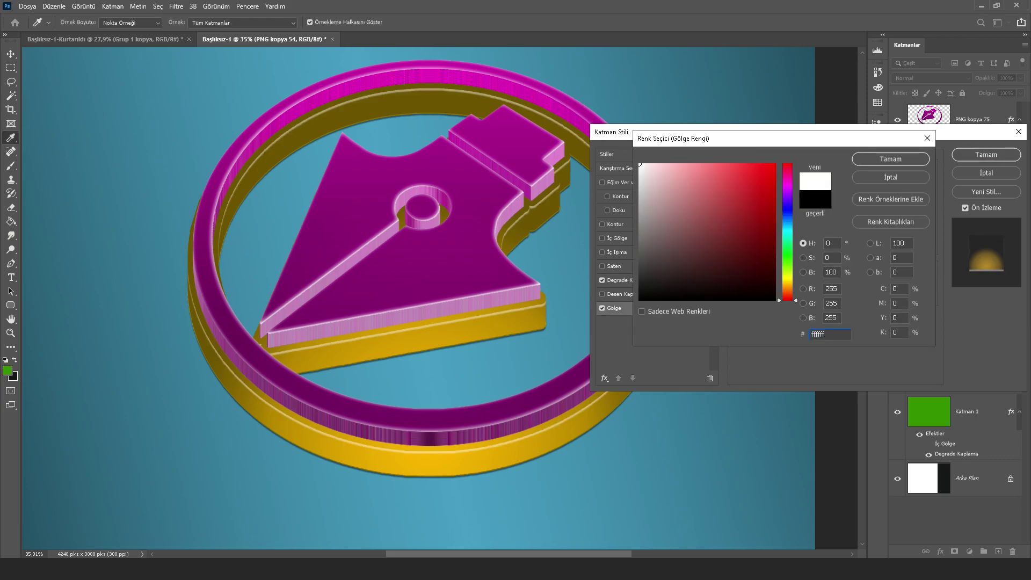
pyautogui.press('Return')
# Apply the white-shadow layer style and fit the whole image in the window.
pyautogui.click(985, 154)
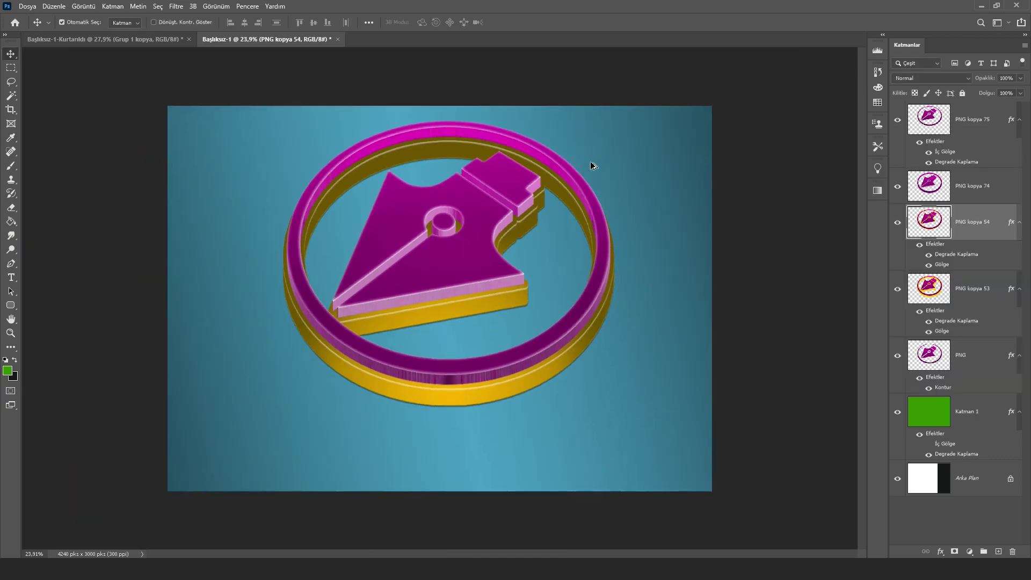
pyautogui.hotkey('ctrl', '0')
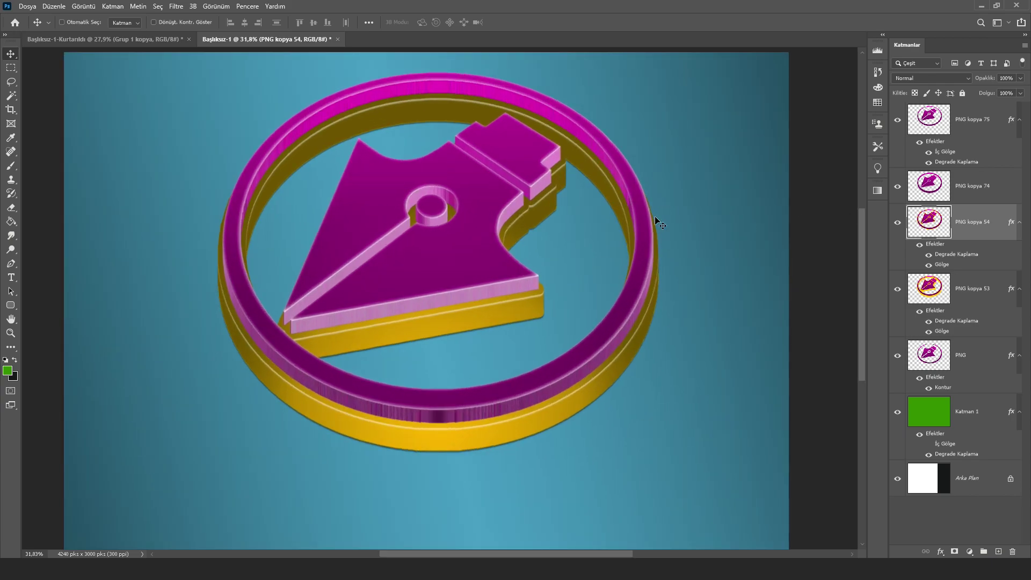
pyautogui.scroll(-1, 651, 218)
pyautogui.scroll(2, 493, 263)
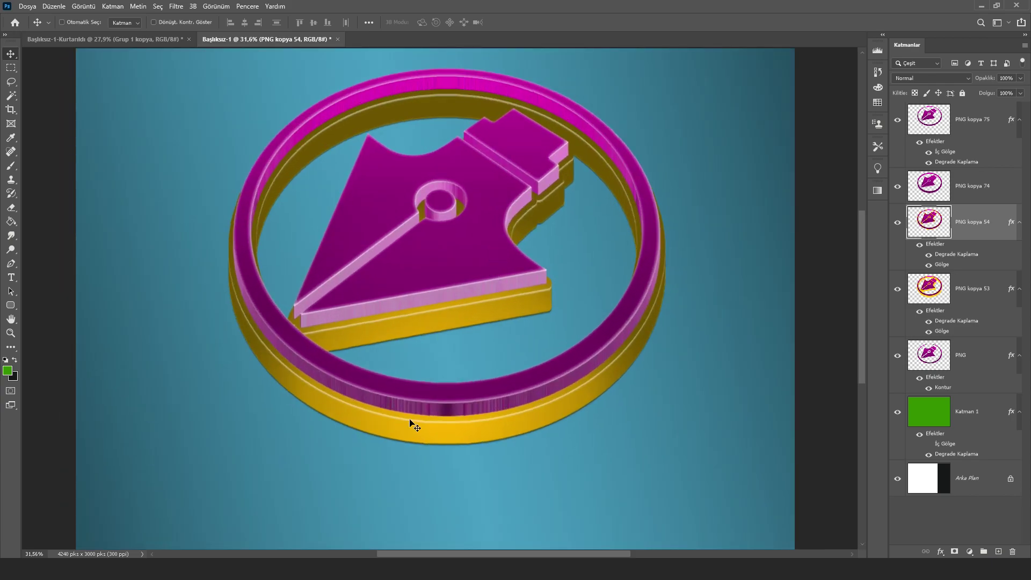
# Group layers PNG through PNG kopya 75 as Grup 1, hide it, and merge a duplicate.
pyautogui.click(993, 359)
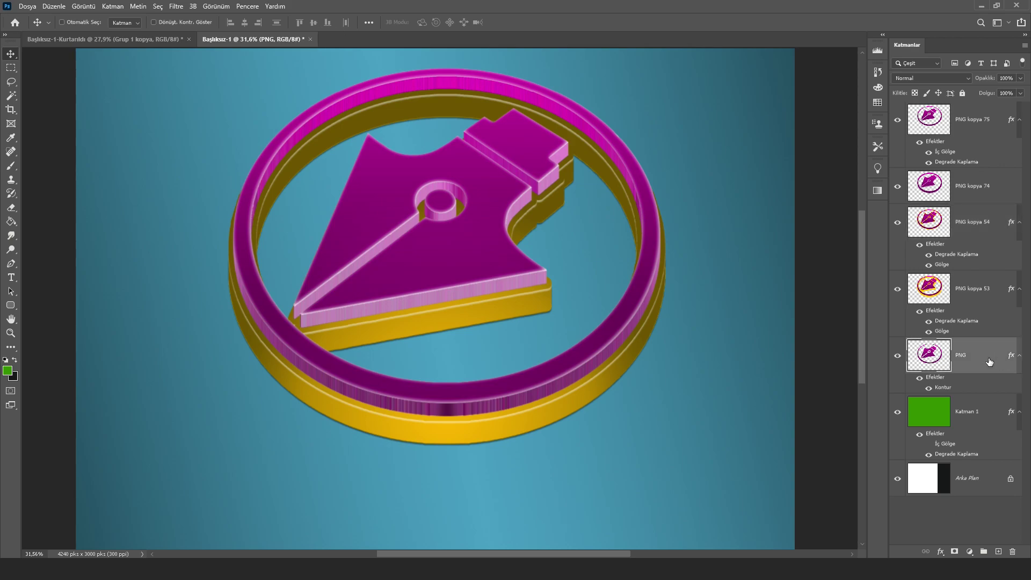
pyautogui.keyDown('shift'); pyautogui.click(962, 129); pyautogui.keyUp('shift')
pyautogui.hotkey('ctrl', 'g')
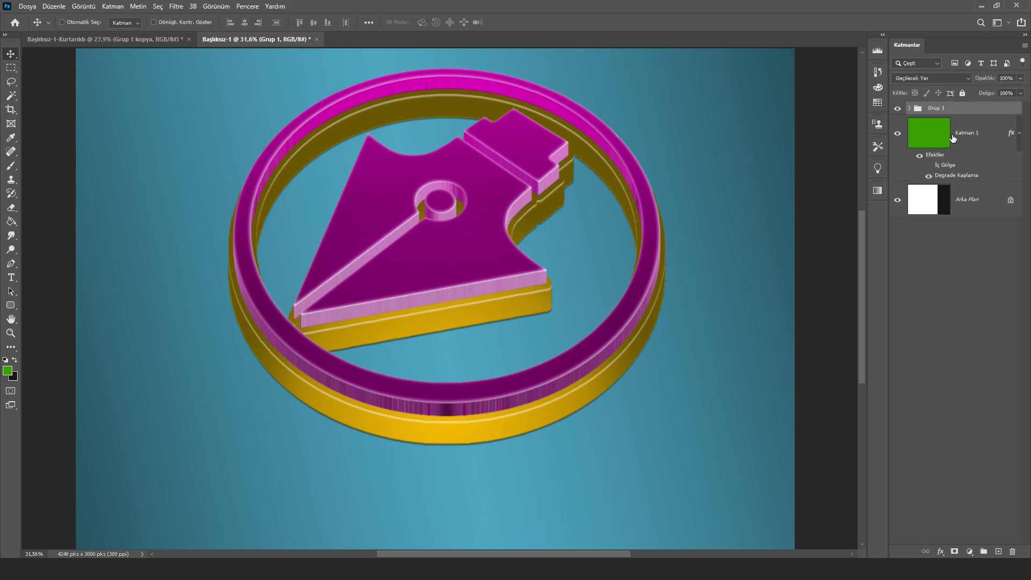
pyautogui.hotkey('ctrl', 'j')
pyautogui.click(897, 122)
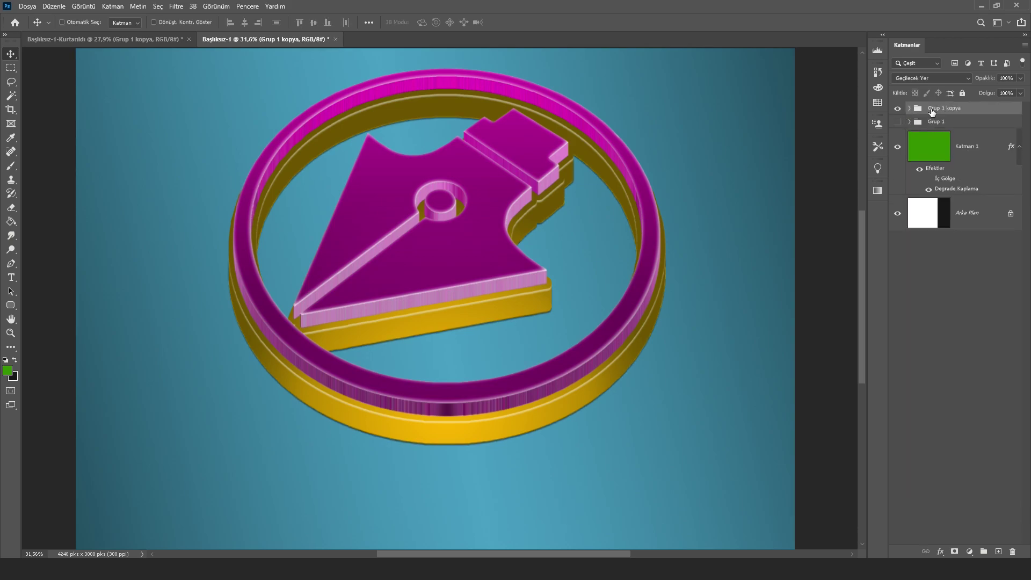
pyautogui.hotkey('ctrl', 'e')
pyautogui.moveTo(493, 191); pyautogui.dragTo(494, 287)
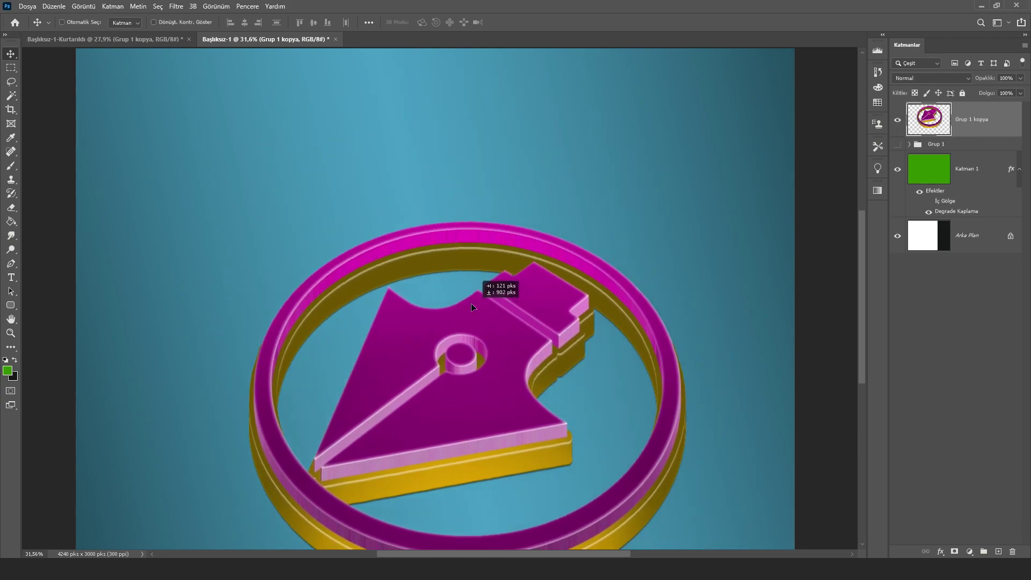
pyautogui.hotkey('ctrl', 'z')
pyautogui.hotkey('shift', 'Down')
pyautogui.hotkey('shift', 'Down')
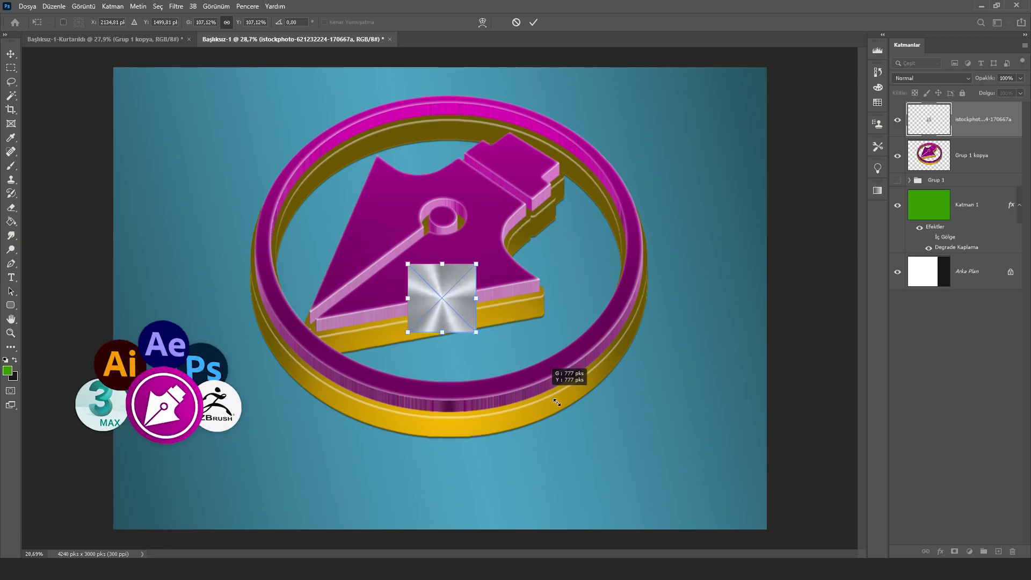
# Enlarge the brushed-metal image past the badge, then rescale it to about 86% and reposition it.
pyautogui.moveTo(479, 319)
pyautogui.mouseDown()
pyautogui.moveTo(469, 277)
pyautogui.moveTo(607, 416)
pyautogui.mouseUp()
pyautogui.scroll(-1, 582, 384)
pyautogui.press('Return')
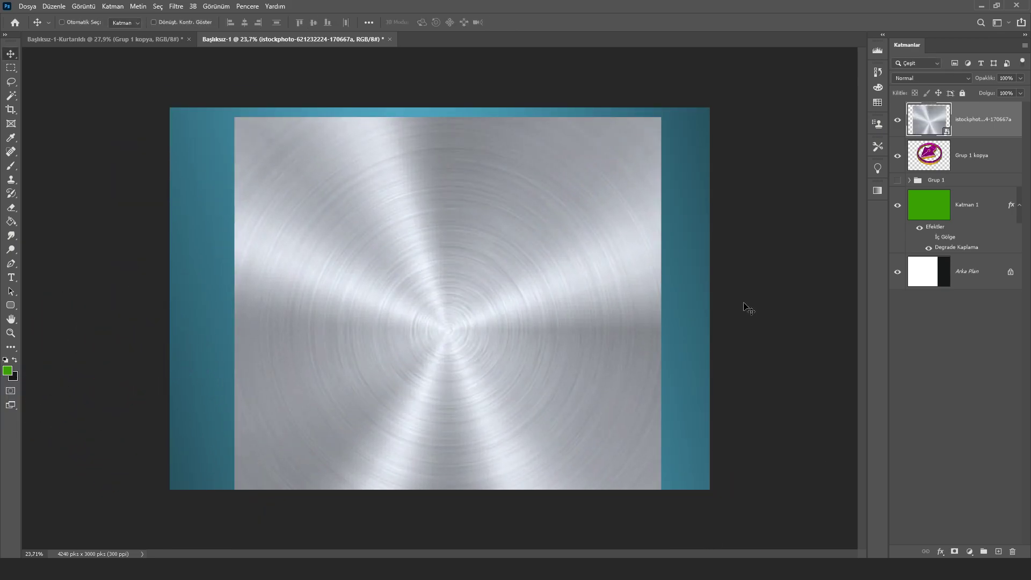
pyautogui.moveTo(621, 290); pyautogui.dragTo(632, 258)
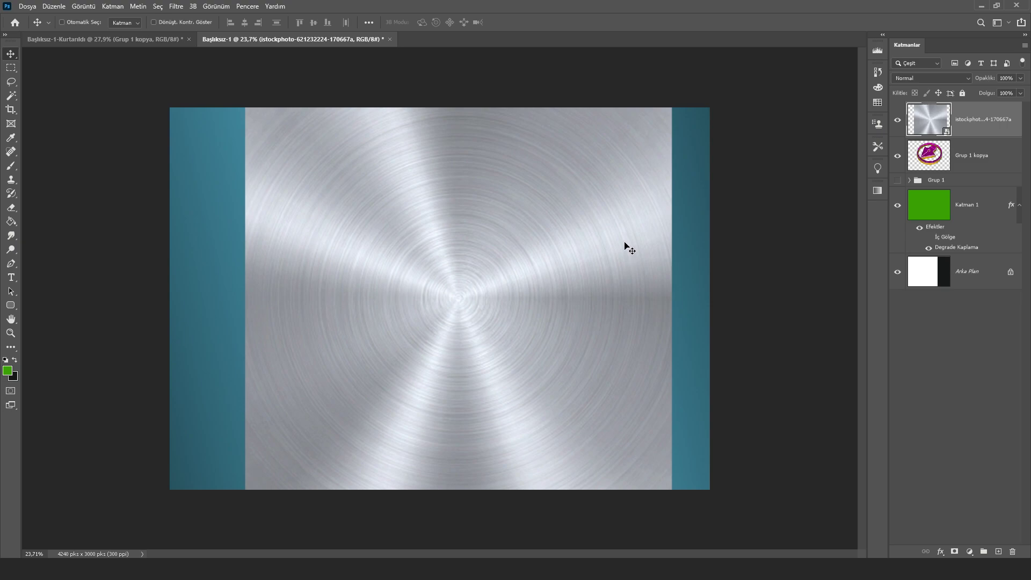
pyautogui.press('Return')
pyautogui.hotkey('ctrl', 't')
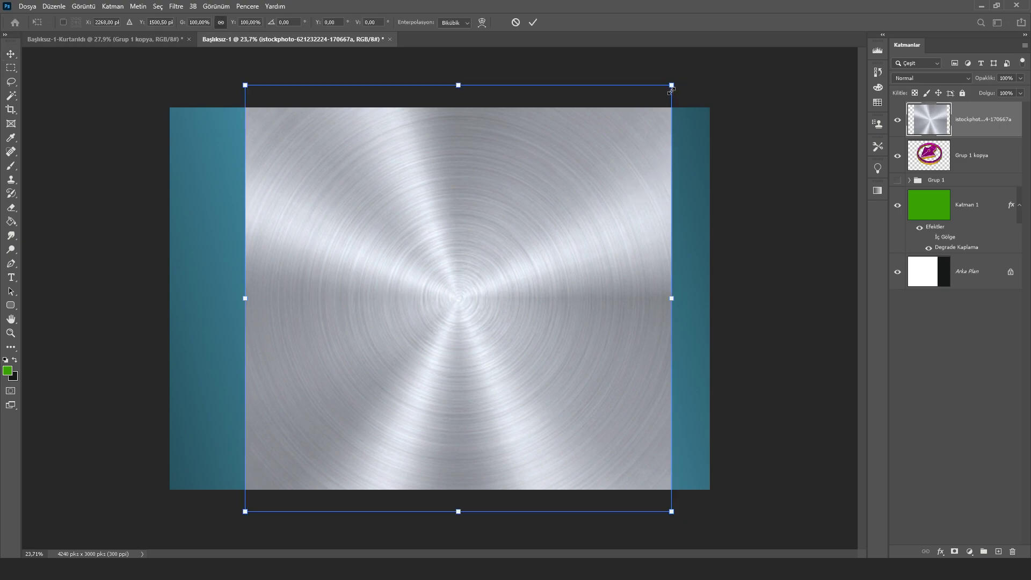
pyautogui.moveTo(671, 85); pyautogui.dragTo(612, 142)
pyautogui.moveTo(537, 211); pyautogui.dragTo(546, 167)
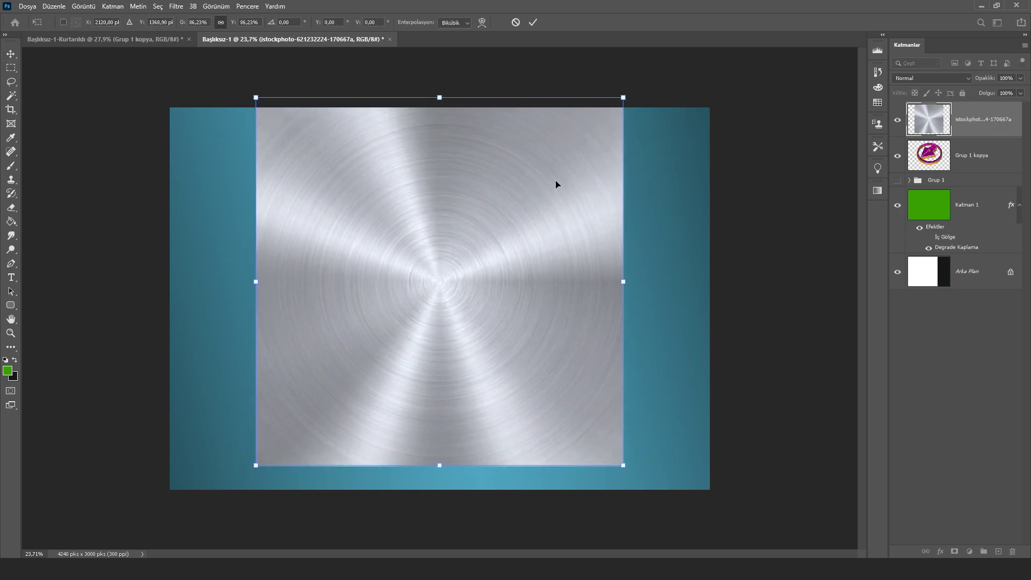
pyautogui.press('Return')
# Clip the brushed-metal image to the merged Grup 1 kopya badge.
pyautogui.rightClick(990, 111)
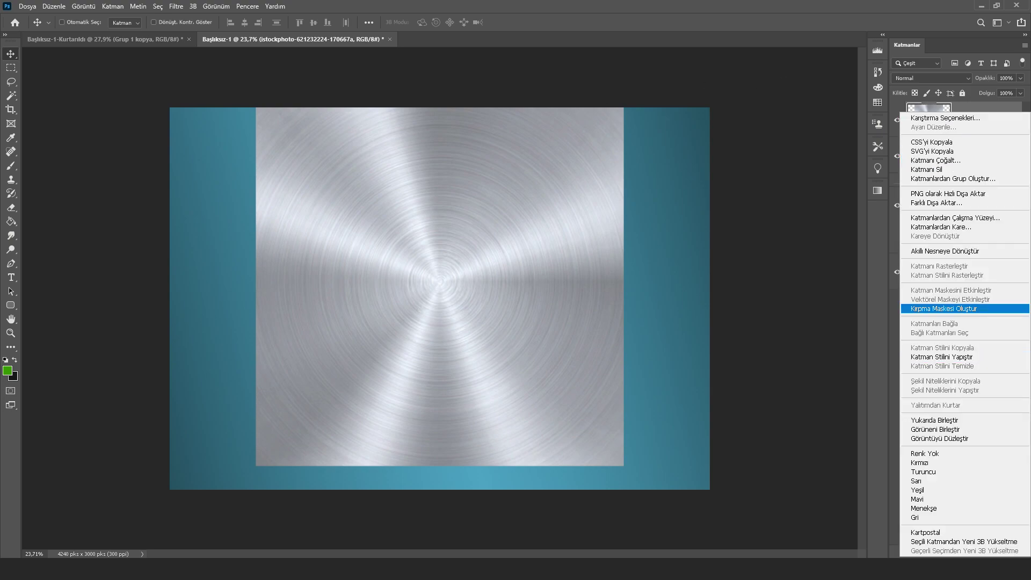
pyautogui.click(943, 308)
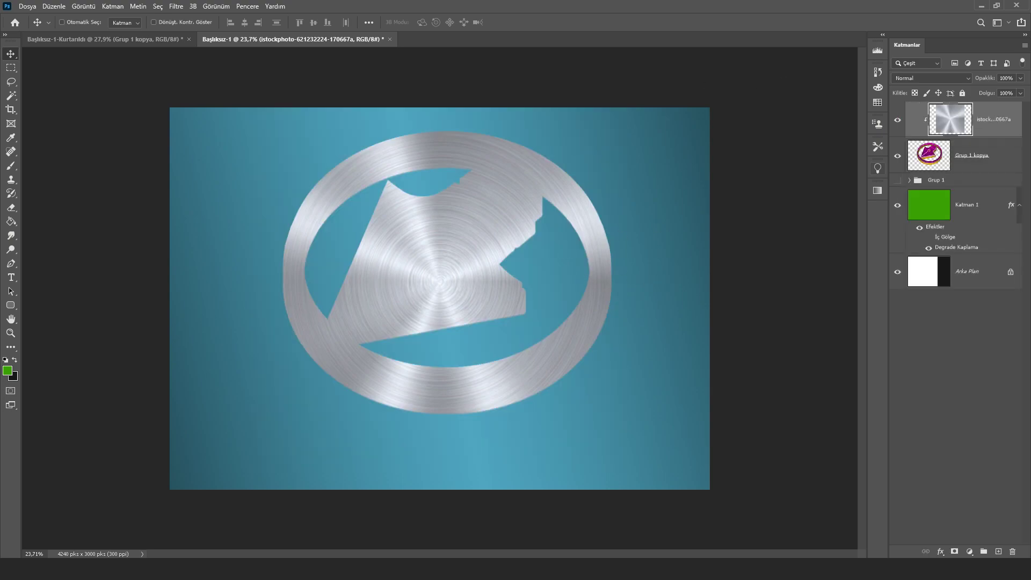
pyautogui.scroll(2, 411, 175)
pyautogui.scroll(-1, 411, 175)
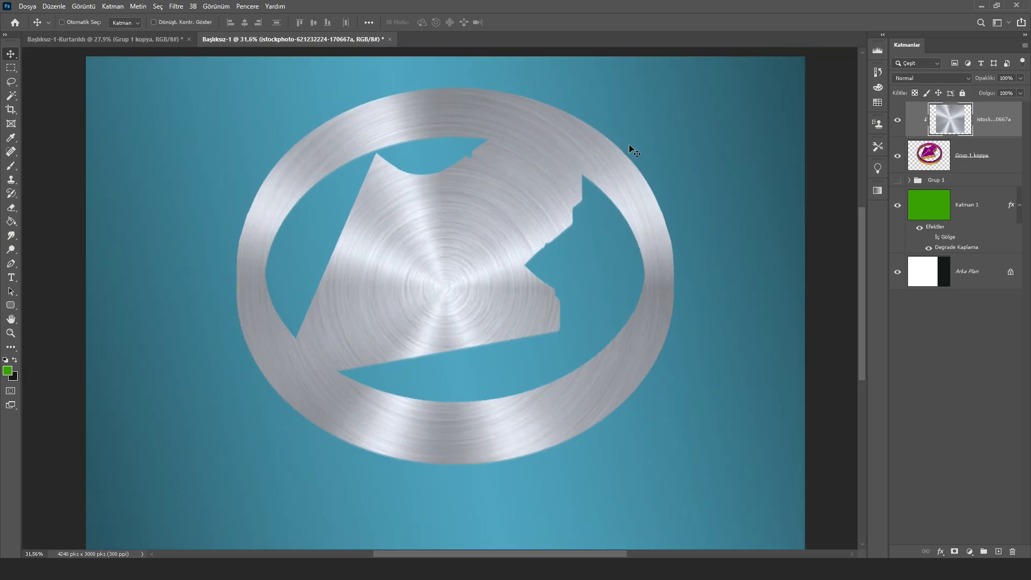
# Try blend modes on the metal texture, comparing Koyulaştır and Yumuşak Işık.
pyautogui.click(931, 78)
pyautogui.click(907, 111)
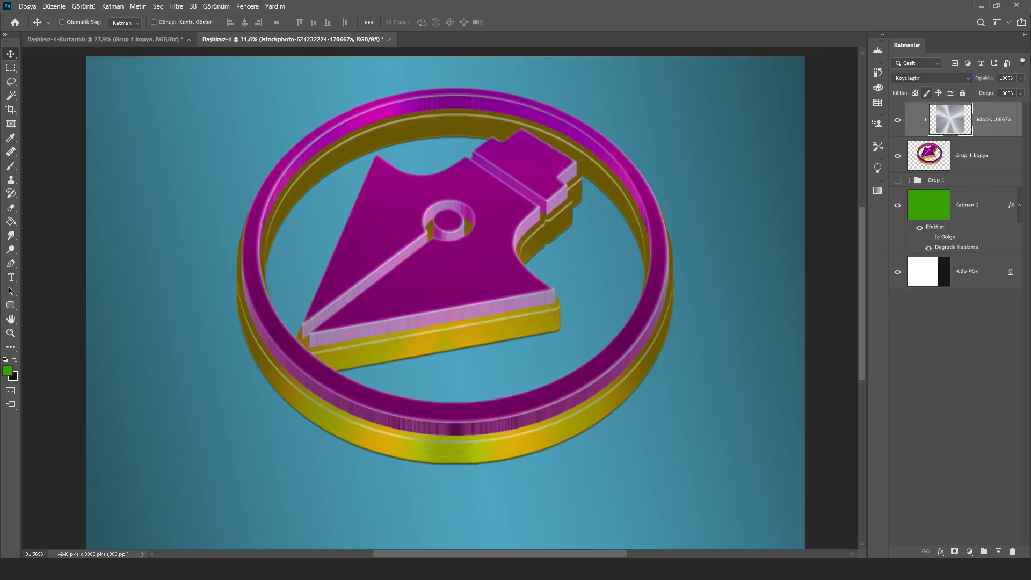
pyautogui.press('Down')
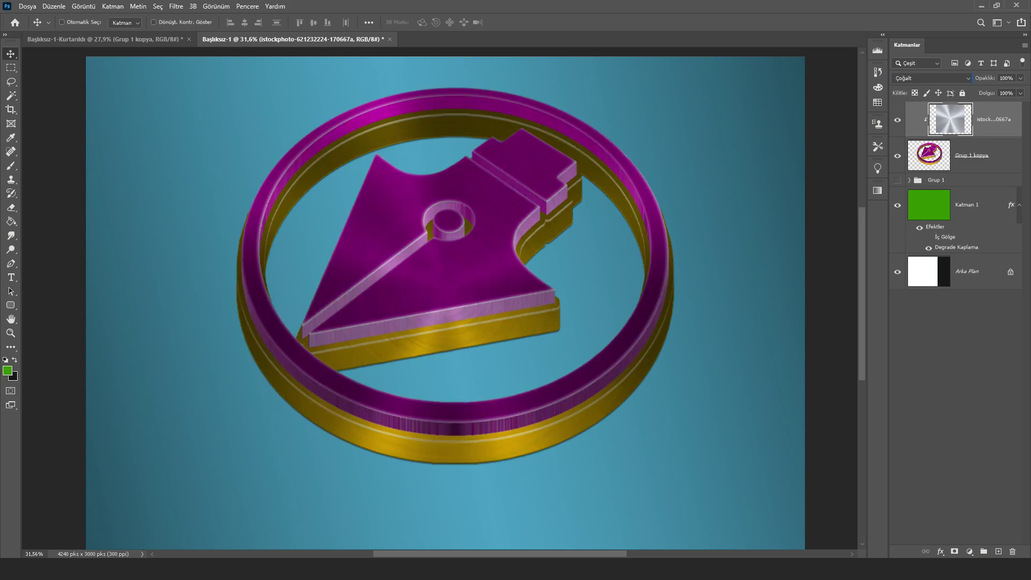
pyautogui.press('Down')
pyautogui.press('Down')
pyautogui.press('Down')
pyautogui.press('Down')
pyautogui.press('Down')
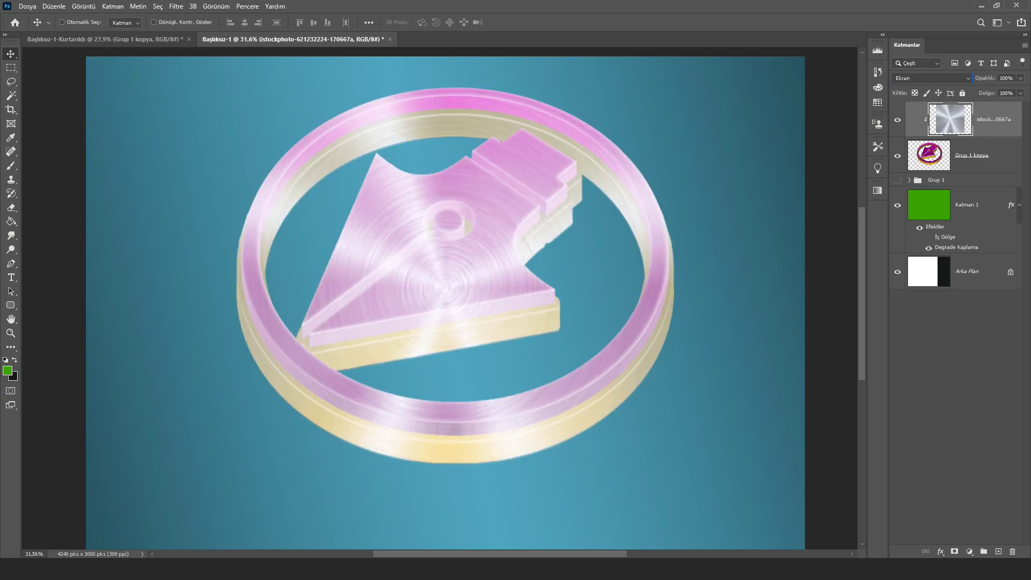
pyautogui.press('Down')
pyautogui.press('Down')
pyautogui.press('Down')
pyautogui.press('Down')
pyautogui.press('Down')
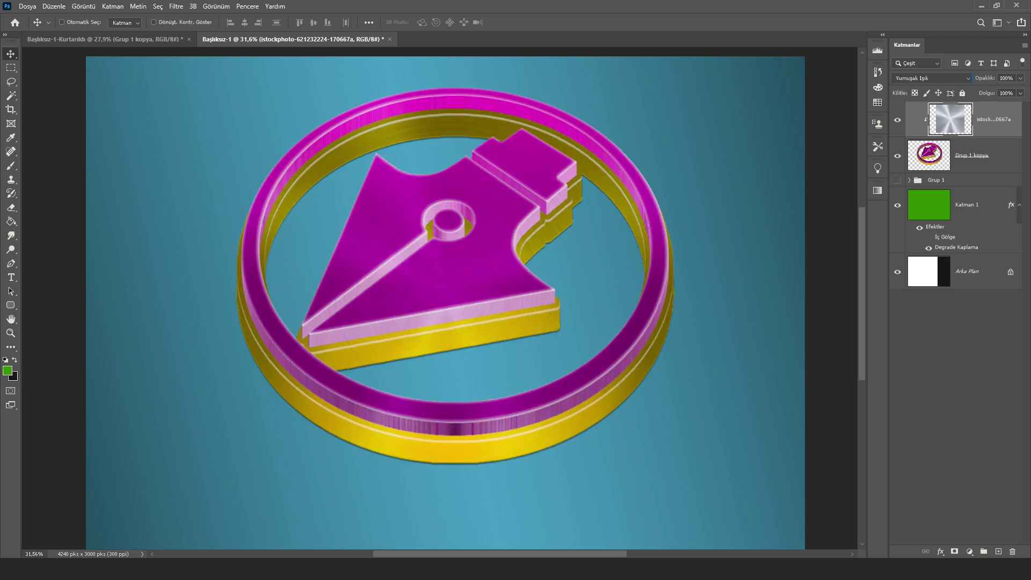
pyautogui.press('Down')
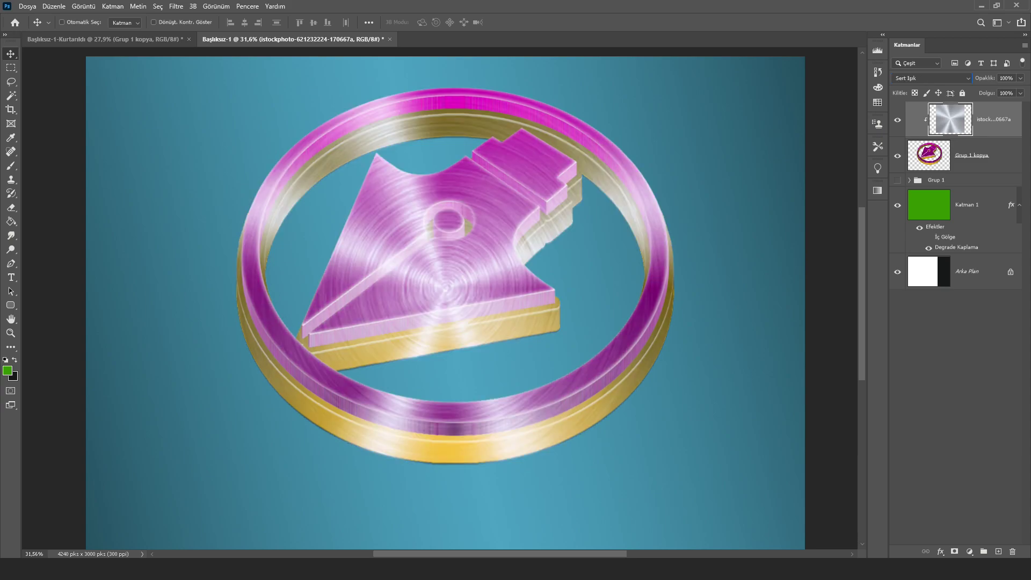
pyautogui.press('Up')
pyautogui.scroll(-3, 576, 202)
pyautogui.scroll(3, 561, 271)
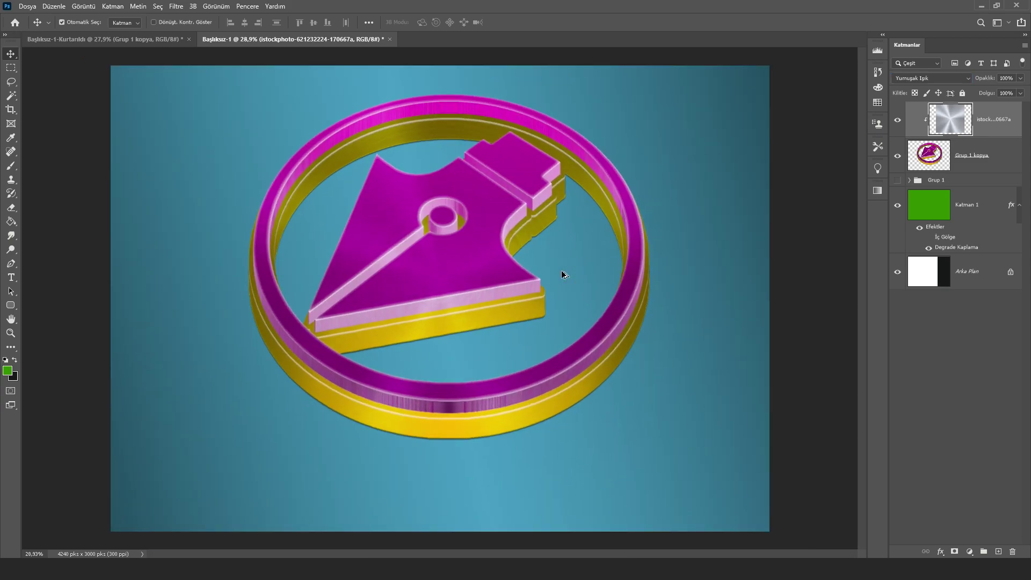
# Cycle further through blend modes, settle the texture on Doygunluk, and select Grup 1 kopya.
pyautogui.click(931, 78)
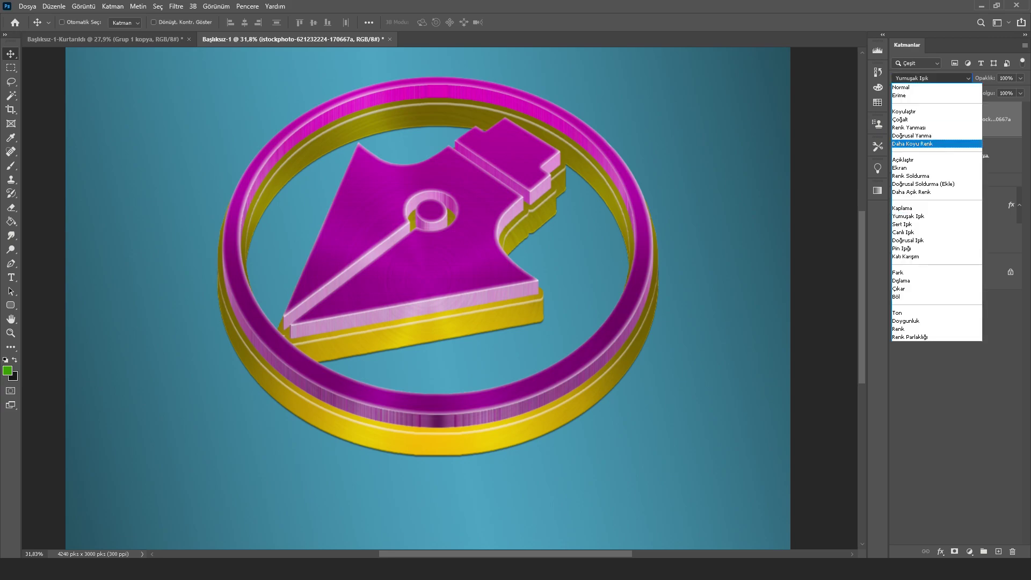
pyautogui.press('Down')
pyautogui.press('Return')
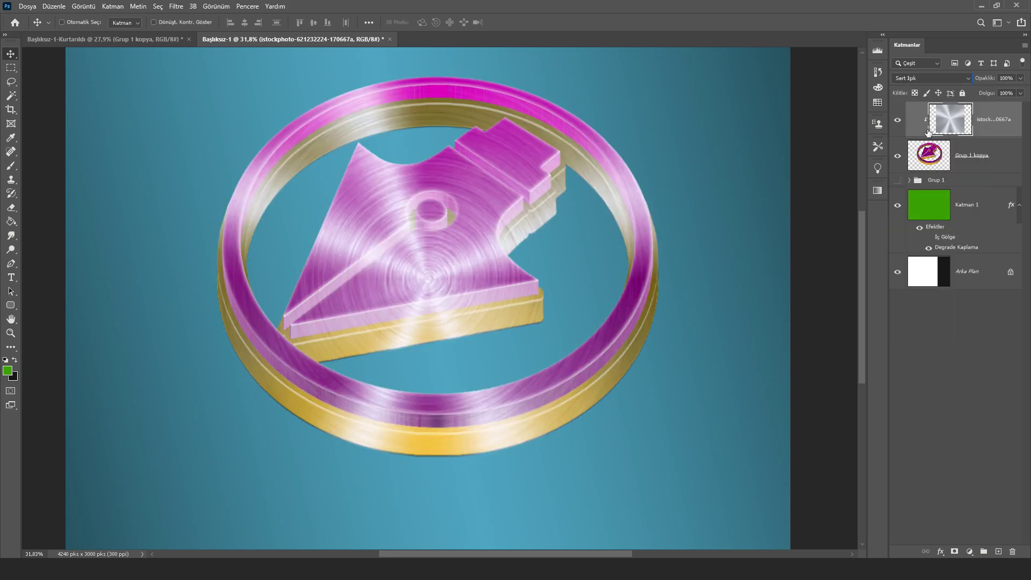
pyautogui.press('Down')
pyautogui.press('Down')
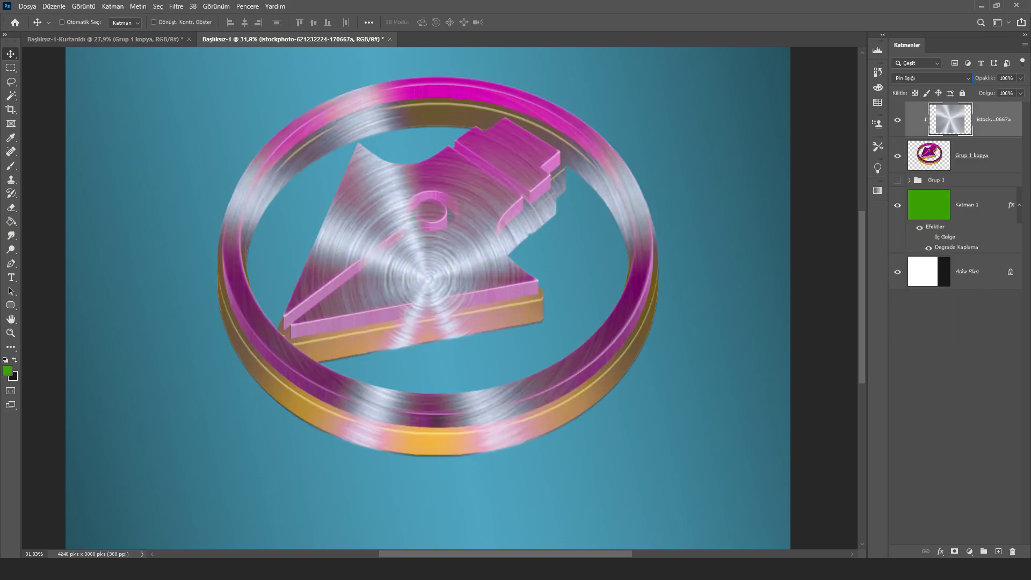
pyautogui.press('Down')
pyautogui.press('Down')
pyautogui.press('Down')
pyautogui.press('Down')
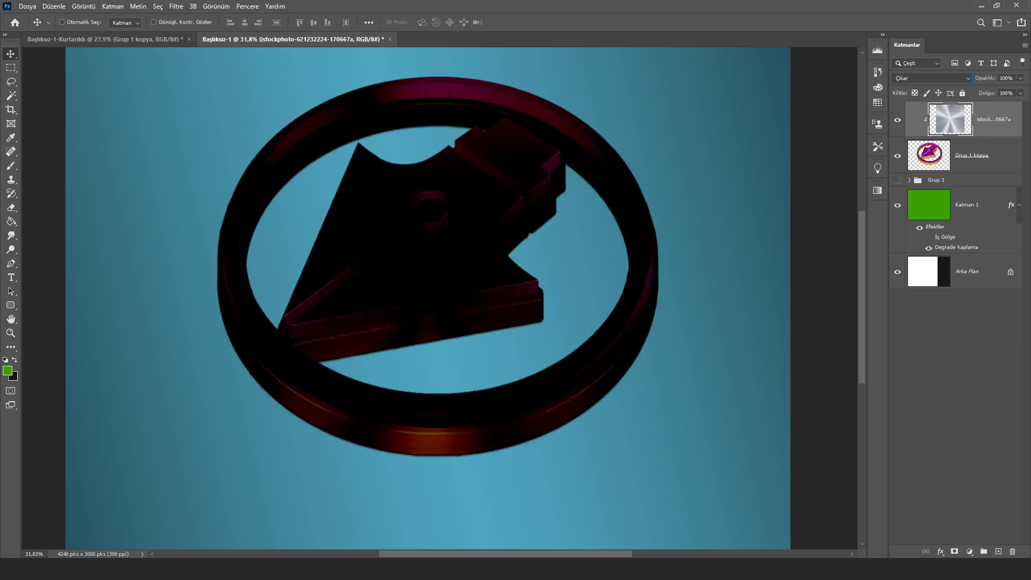
pyautogui.press('Down')
pyautogui.press('Down')
pyautogui.press('Down')
pyautogui.press('Up')
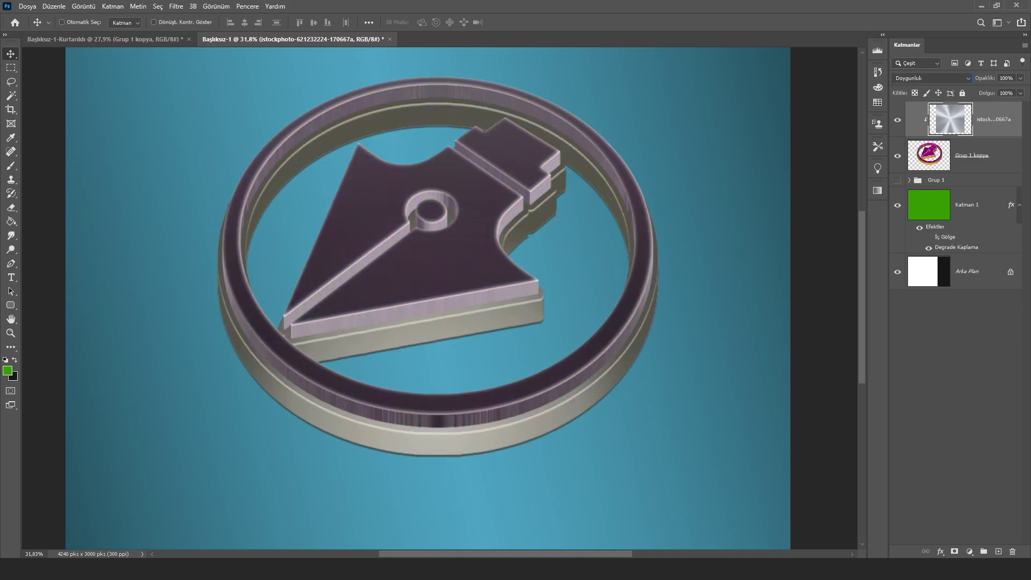
pyautogui.scroll(-1, 577, 213)
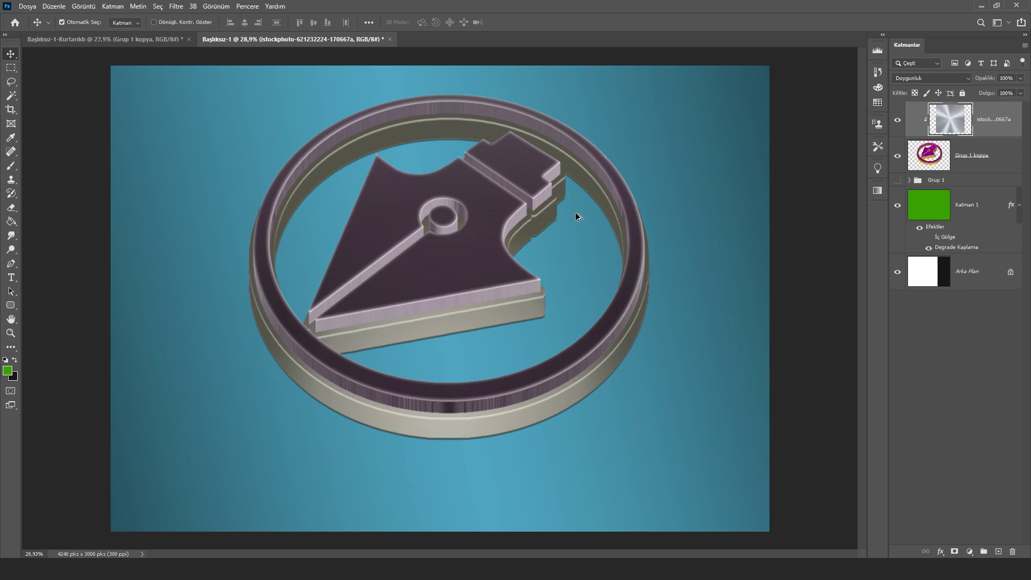
pyautogui.click(989, 161)
pyautogui.scroll(-2, 636, 181)
# Scale the badge to about 65% and move it to the upper left.
pyautogui.hotkey('ctrl', 't')
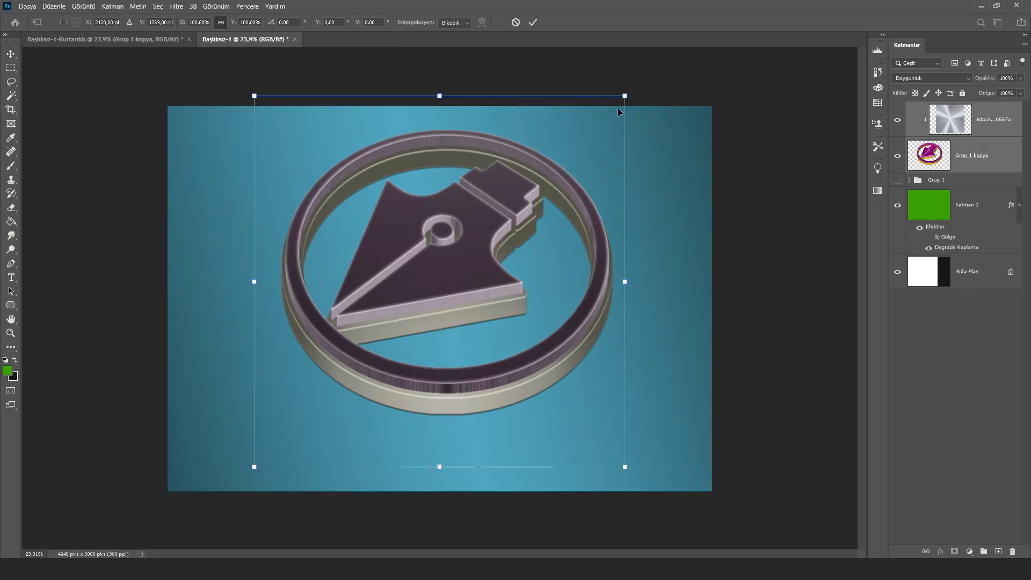
pyautogui.moveTo(624, 95); pyautogui.dragTo(480, 239)
pyautogui.moveTo(440, 289)
pyautogui.mouseDown()
pyautogui.moveTo(336, 234)
pyautogui.moveTo(355, 222)
pyautogui.mouseUp()
pyautogui.moveTo(392, 172); pyautogui.dragTo(422, 163)
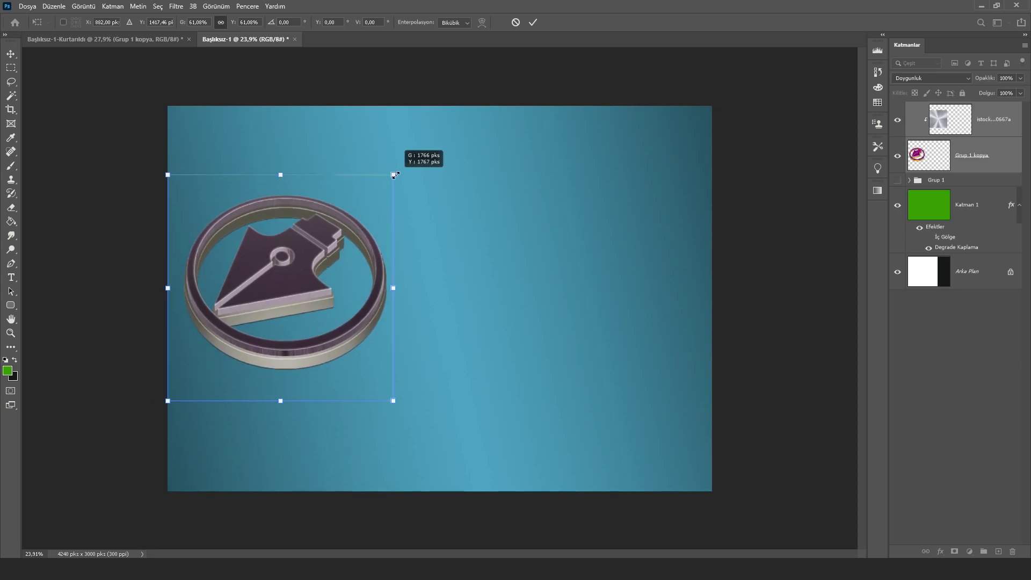
pyautogui.press('Return')
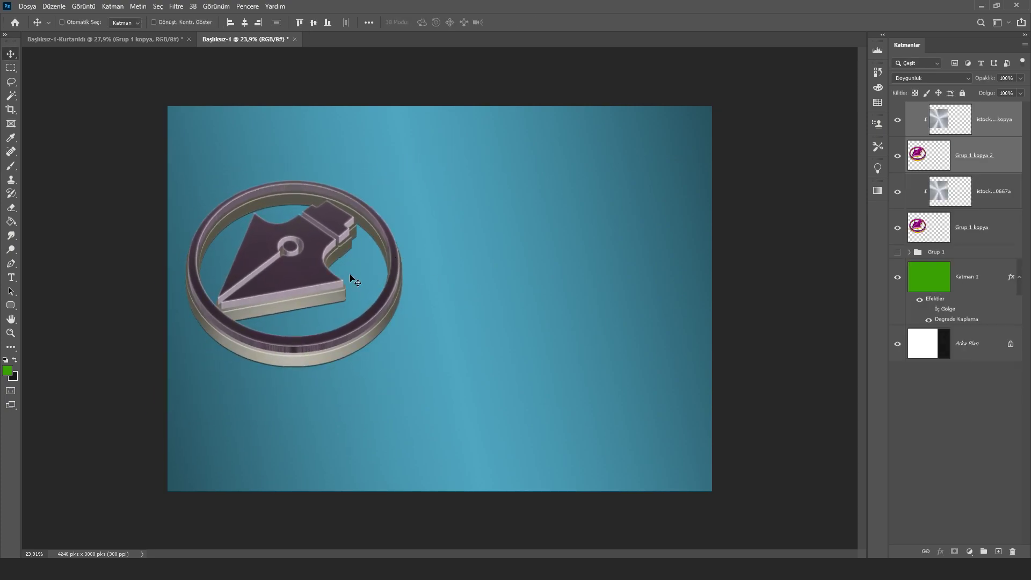
# Place a duplicate badge on the right and try blend modes on its metal texture.
pyautogui.moveTo(350, 278)
pyautogui.mouseDown()
pyautogui.moveTo(610, 290)
pyautogui.moveTo(588, 301)
pyautogui.mouseUp()
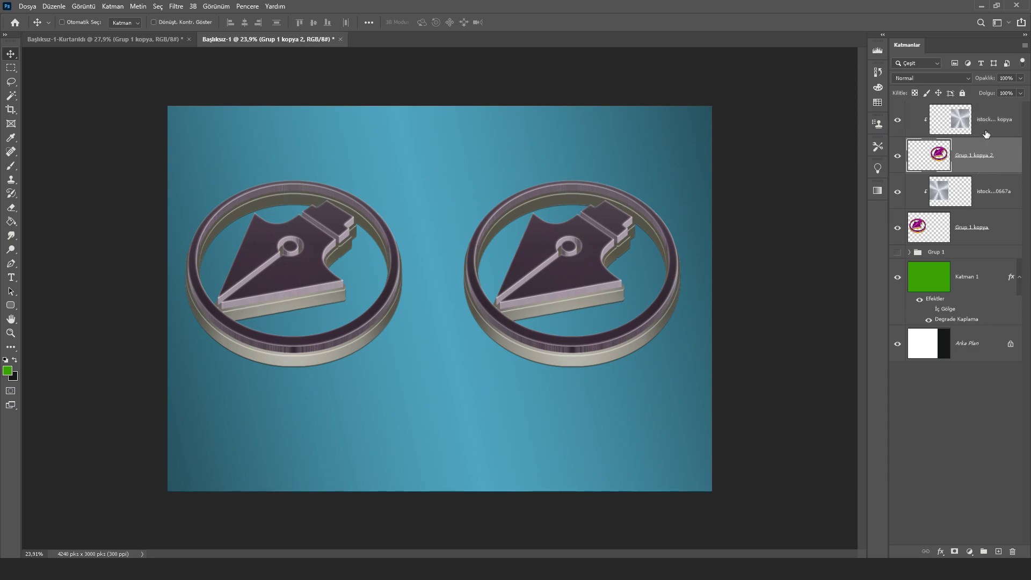
pyautogui.hotkey('alt', ']')
pyautogui.click(931, 77)
pyautogui.click(913, 95)
pyautogui.press('Down')
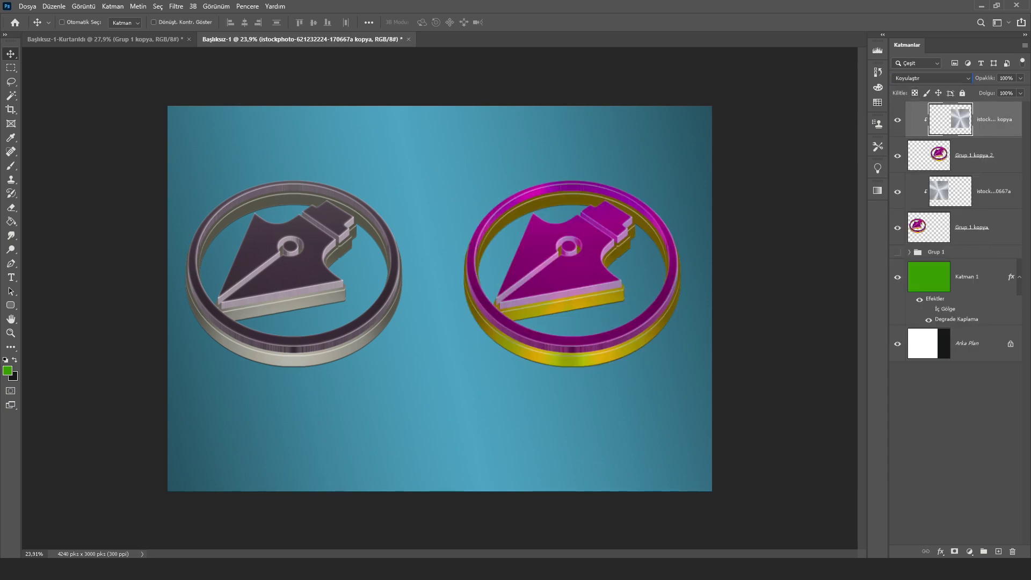
pyautogui.press('Down')
pyautogui.press('Up')
# Settle the right badge's texture on Kaplama (Overlay) blending at 48% opacity.
pyautogui.press('Down')
pyautogui.press('Down')
pyautogui.press('Down')
pyautogui.press('Down')
pyautogui.press('Down')
pyautogui.press('Up')
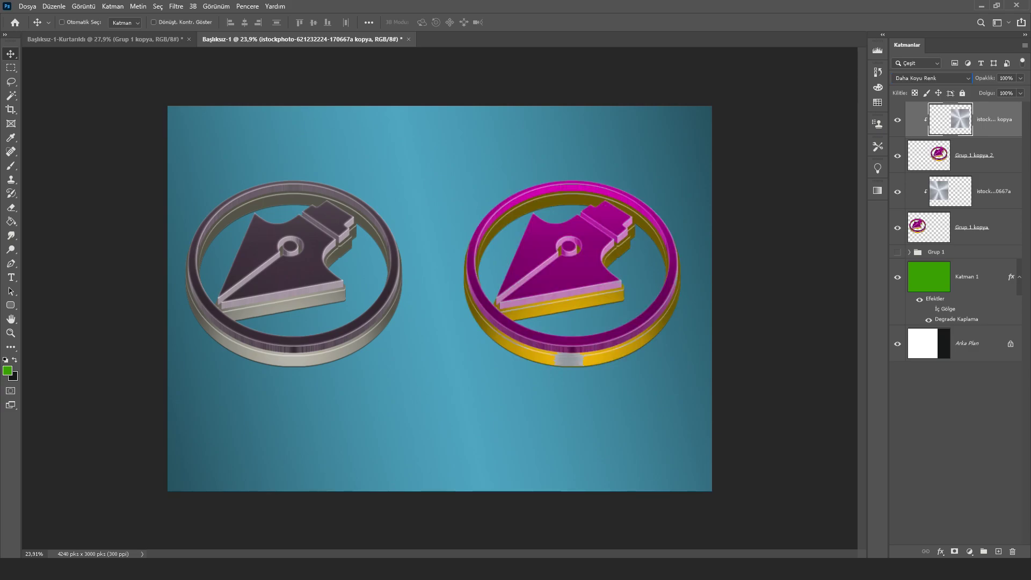
pyautogui.press('Down')
pyautogui.press('Down')
pyautogui.press('Down')
pyautogui.press('Down')
pyautogui.press('Down')
pyautogui.press('Down')
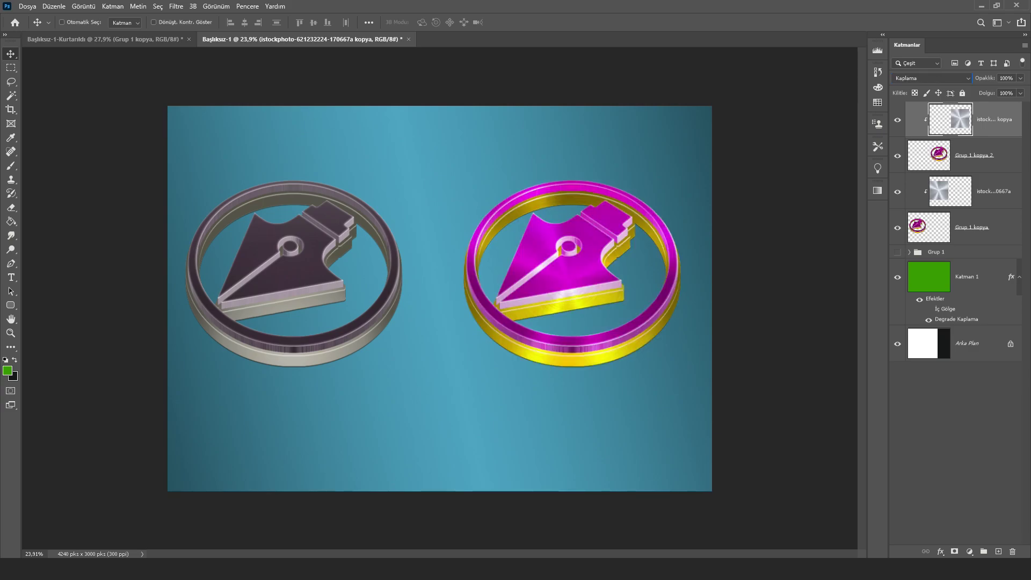
pyautogui.press('Down')
pyautogui.press('Up')
pyautogui.press('Down')
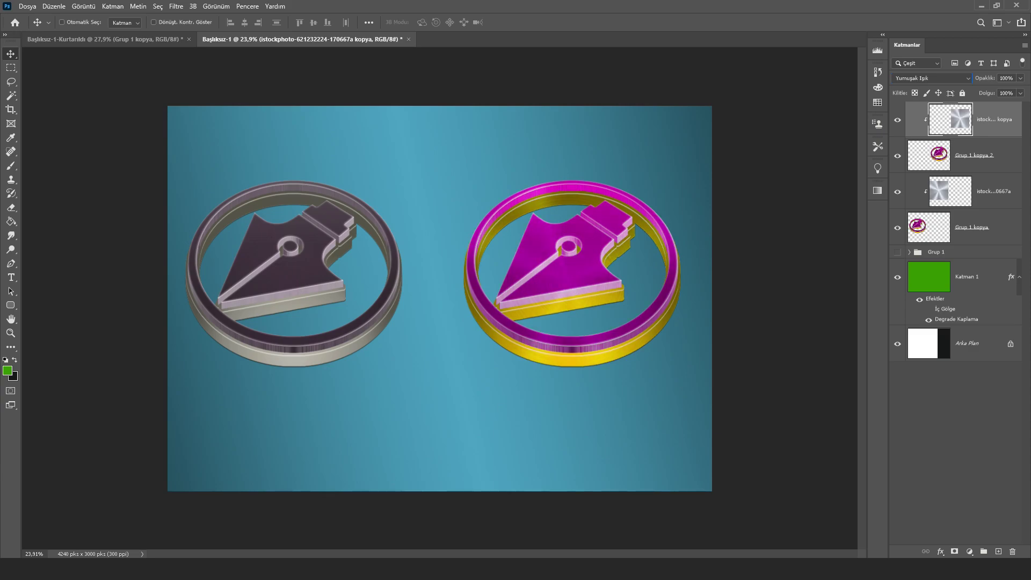
pyautogui.press('Up')
pyautogui.press('ctrl')
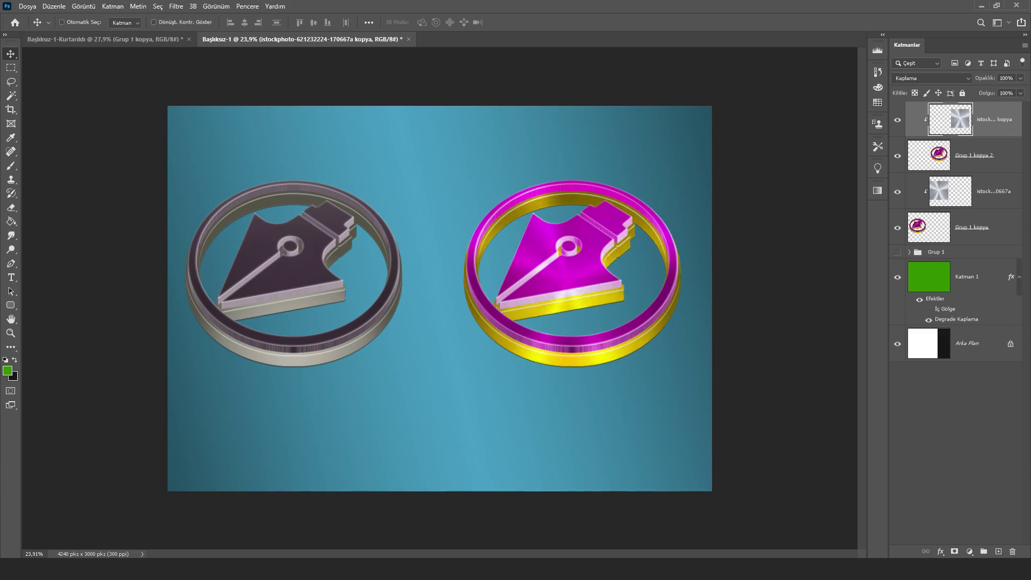
pyautogui.click(1020, 78)
pyautogui.moveTo(1007, 91); pyautogui.dragTo(995, 91)
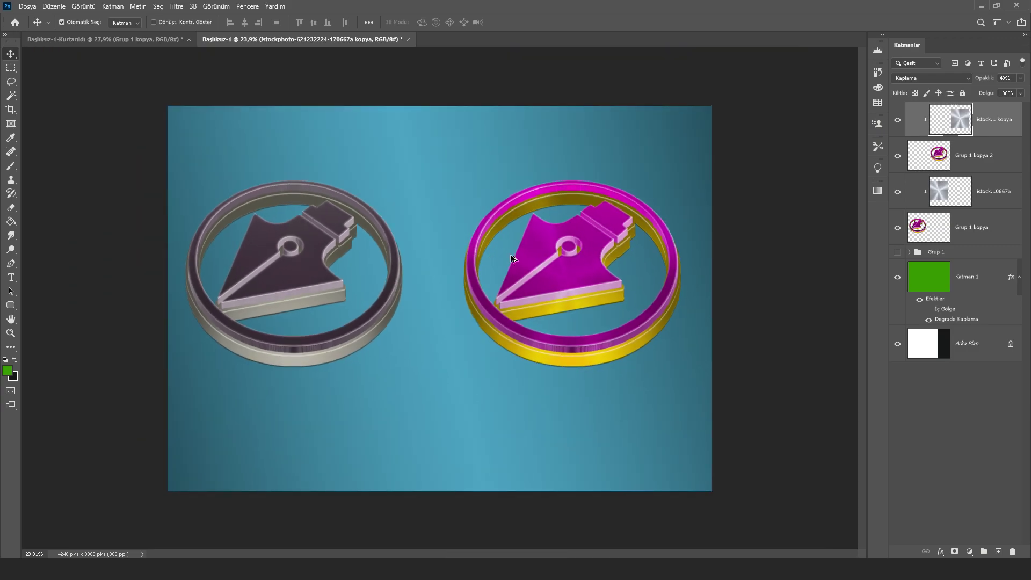
pyautogui.scroll(1, 585, 251)
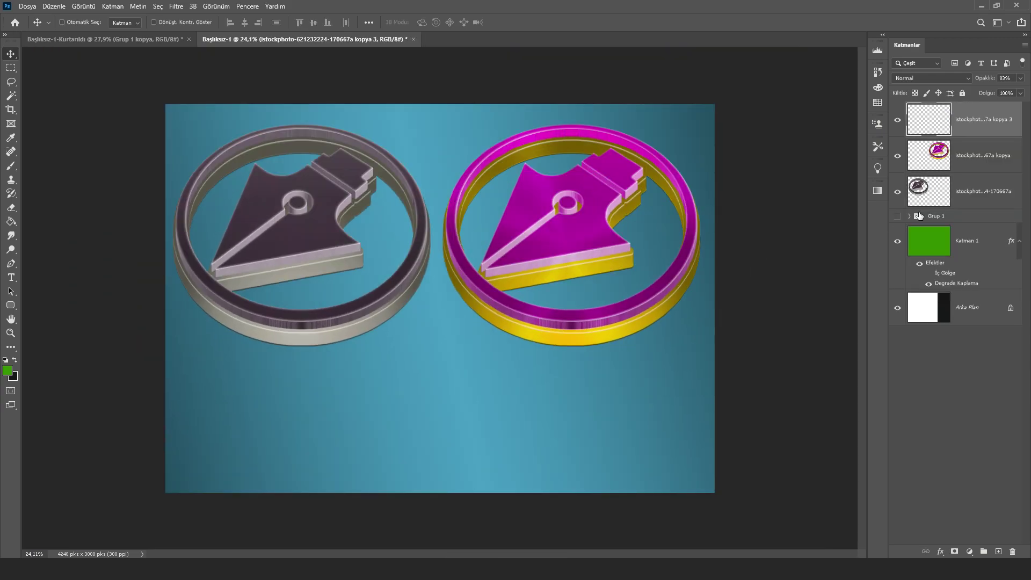
# Delete the empty top layer and give the left badge a black 174 px drop shadow at 29% opacity.
pyautogui.press('Delete')
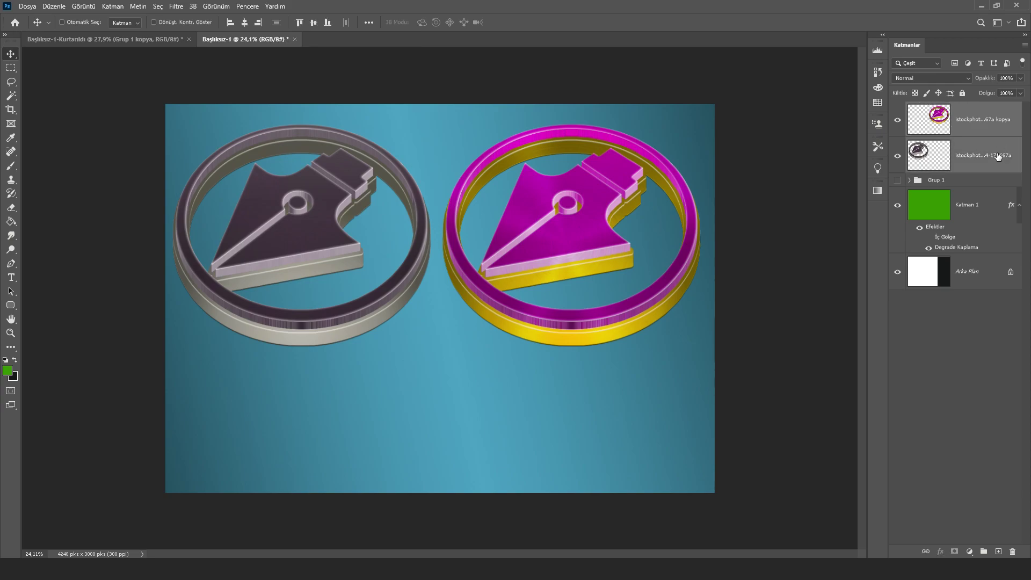
pyautogui.doubleClick(993, 155)
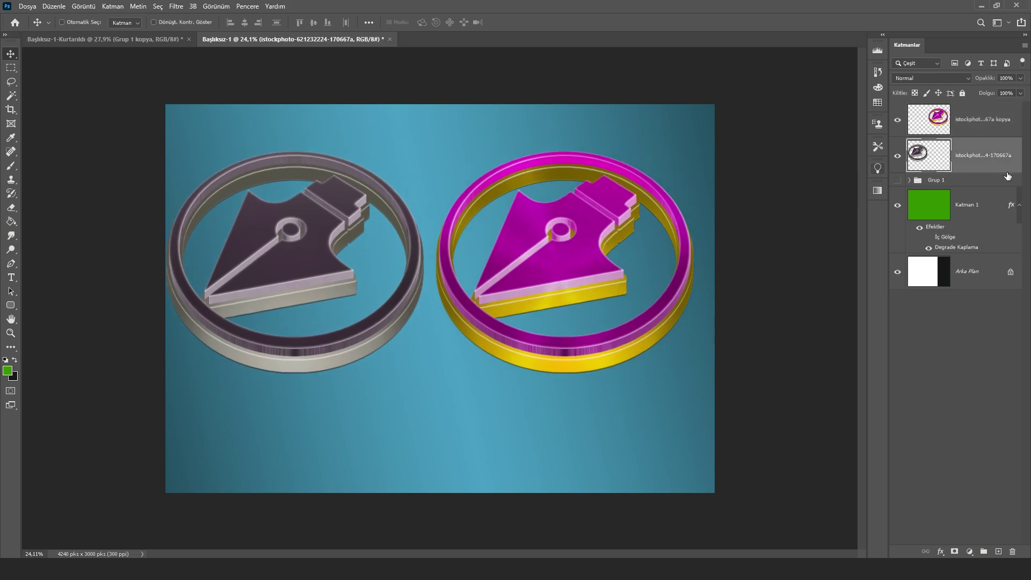
pyautogui.click(614, 308)
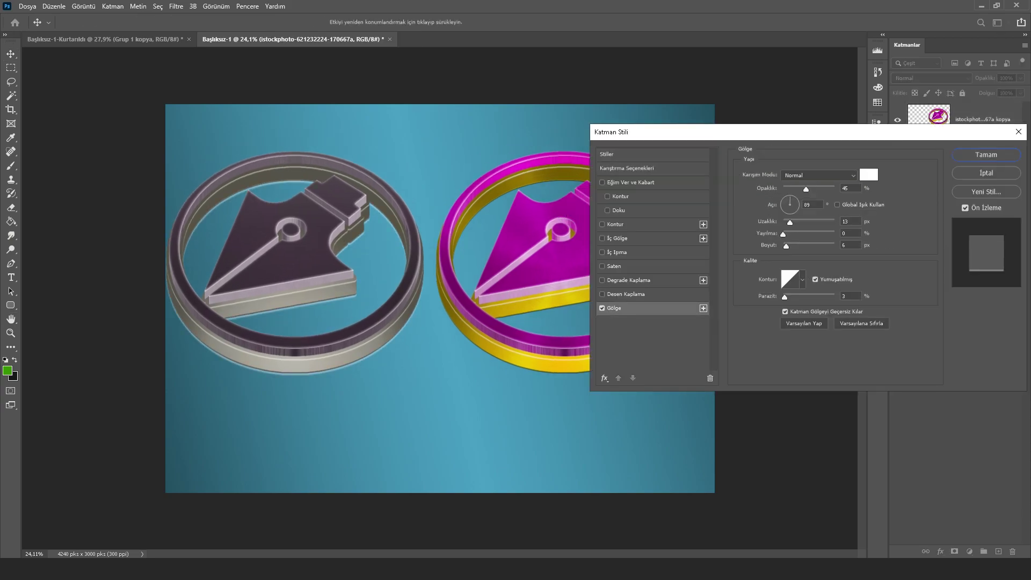
pyautogui.moveTo(785, 245); pyautogui.dragTo(807, 245)
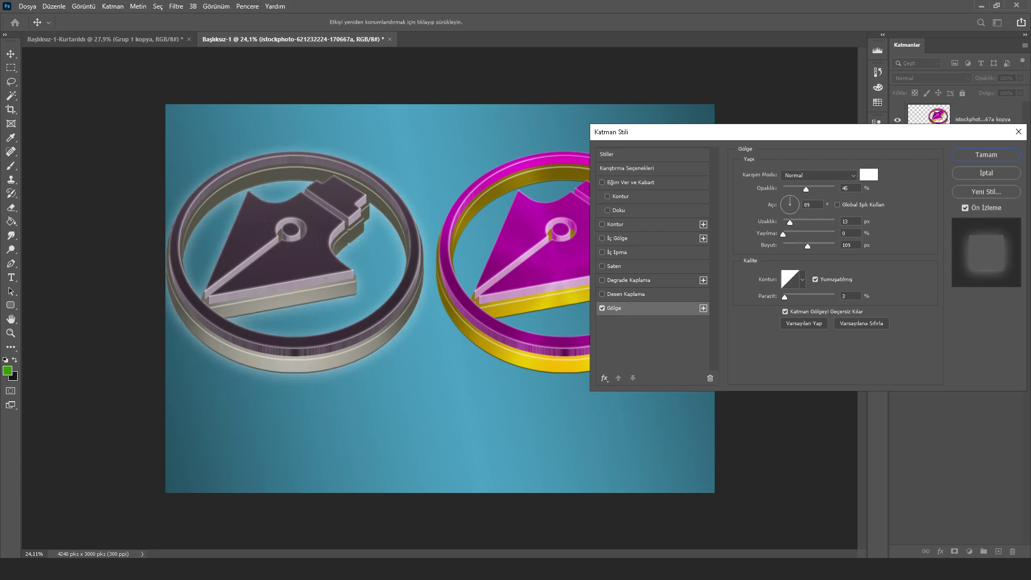
pyautogui.click(868, 175)
pyautogui.write('000000')
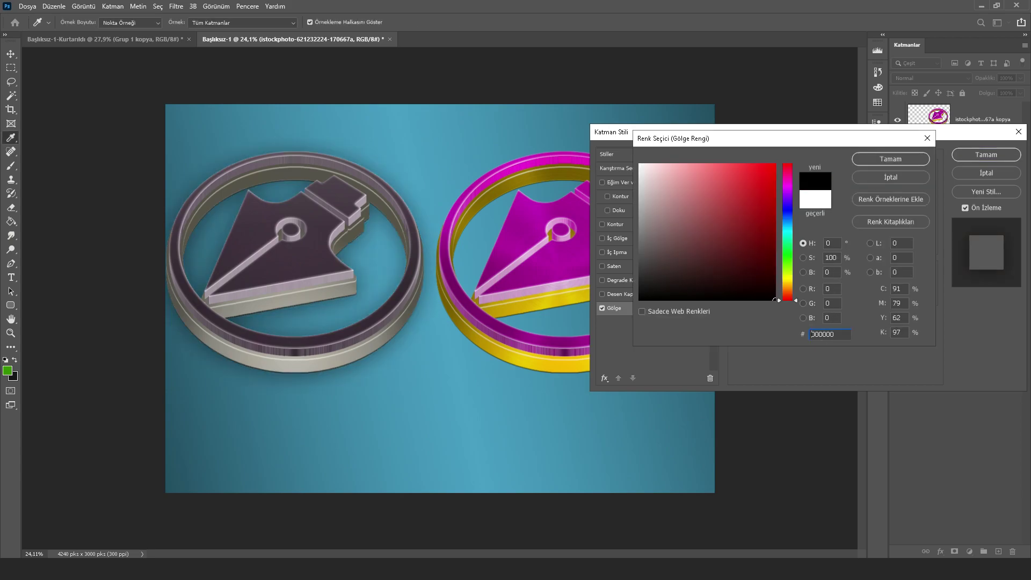
pyautogui.click(866, 158)
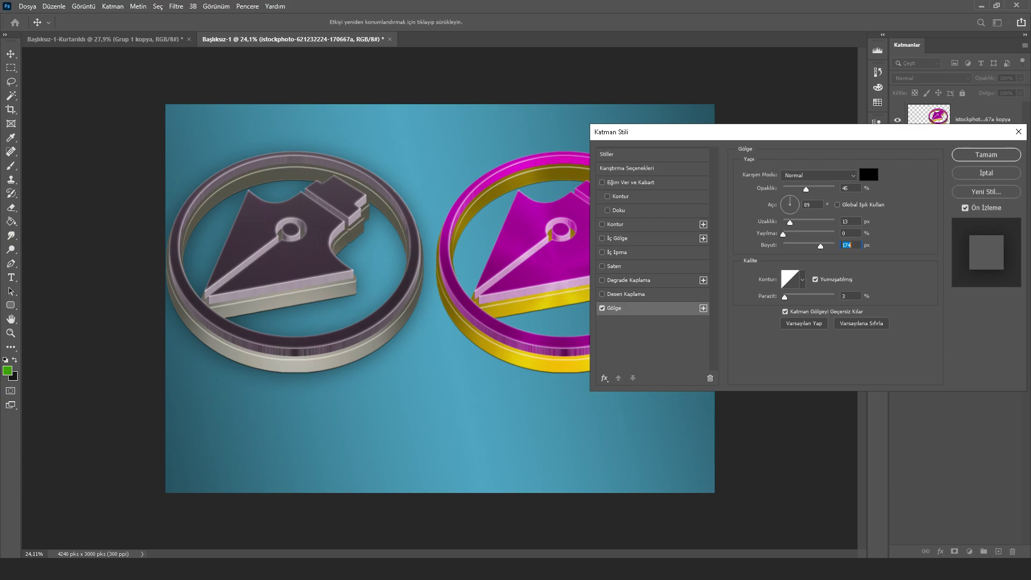
pyautogui.moveTo(806, 189); pyautogui.dragTo(801, 189)
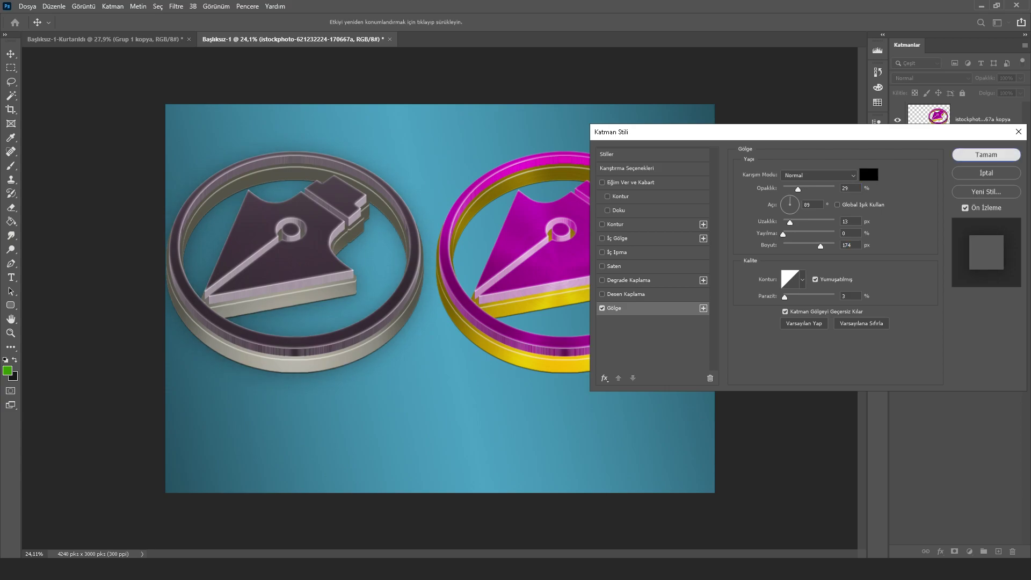
pyautogui.click(986, 155)
# Copy the left badge's drop-shadow layer style onto the right badge layer.
pyautogui.rightClick(973, 167)
pyautogui.click(886, 349)
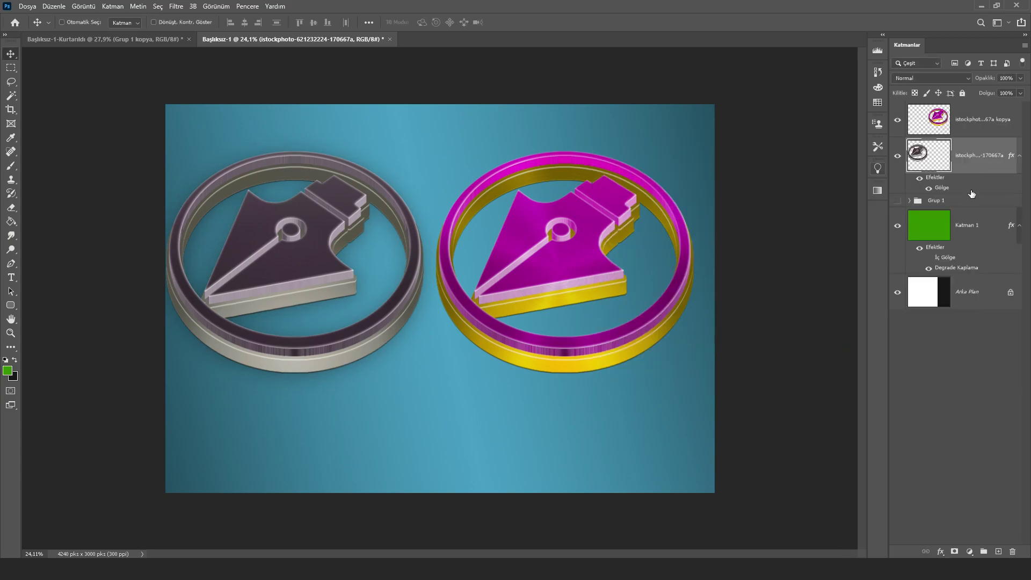
pyautogui.click(988, 119)
pyautogui.rightClick(974, 120)
pyautogui.click(886, 358)
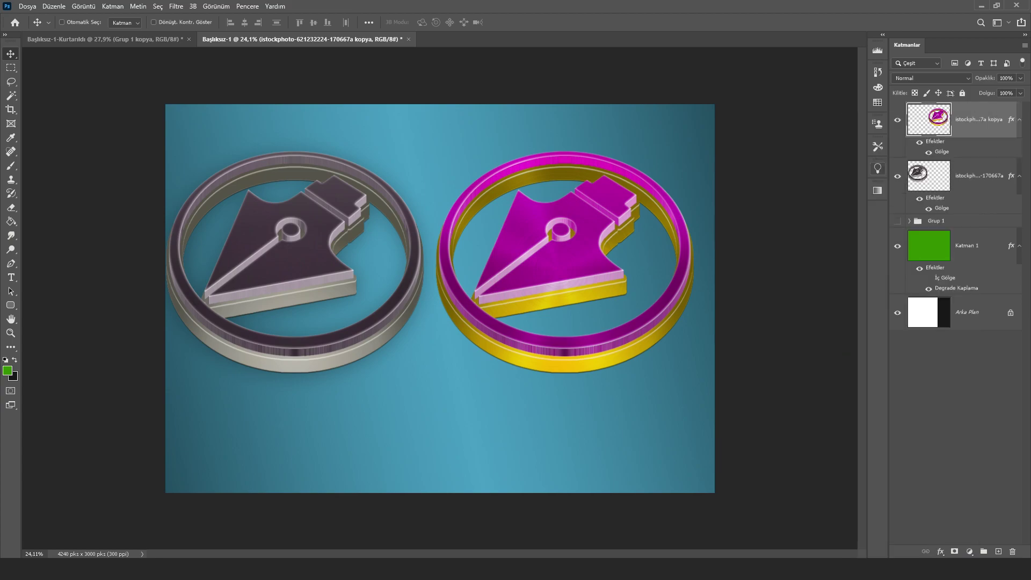
# Select both badge layers and move them together about 92 px lower on the canvas.
pyautogui.keyDown('shift'); pyautogui.click(977, 182); pyautogui.keyUp('shift')
pyautogui.moveTo(555, 211); pyautogui.dragTo(559, 241)
pyautogui.scroll(1, 562, 227)
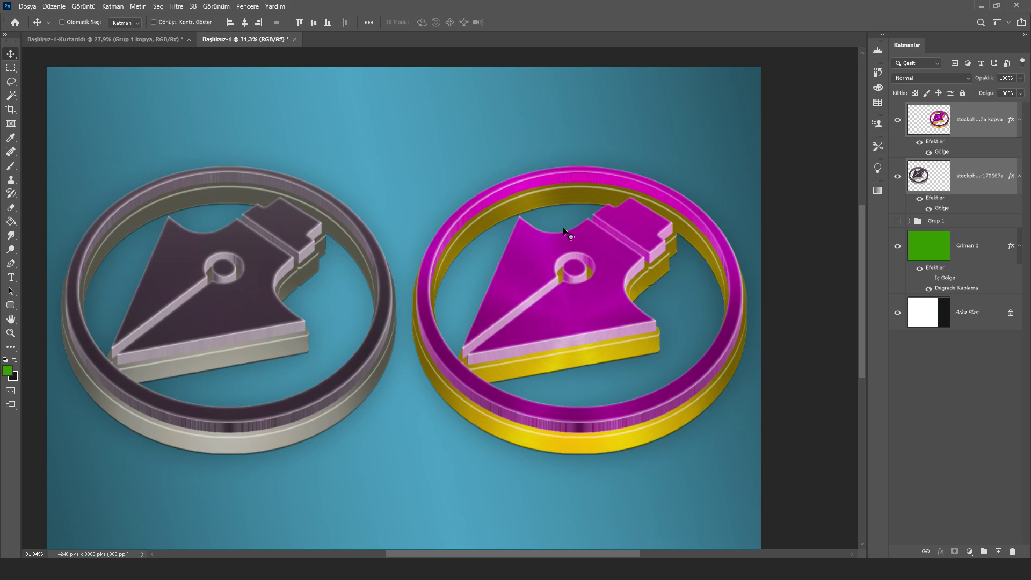
pyautogui.scroll(-1, 642, 165)
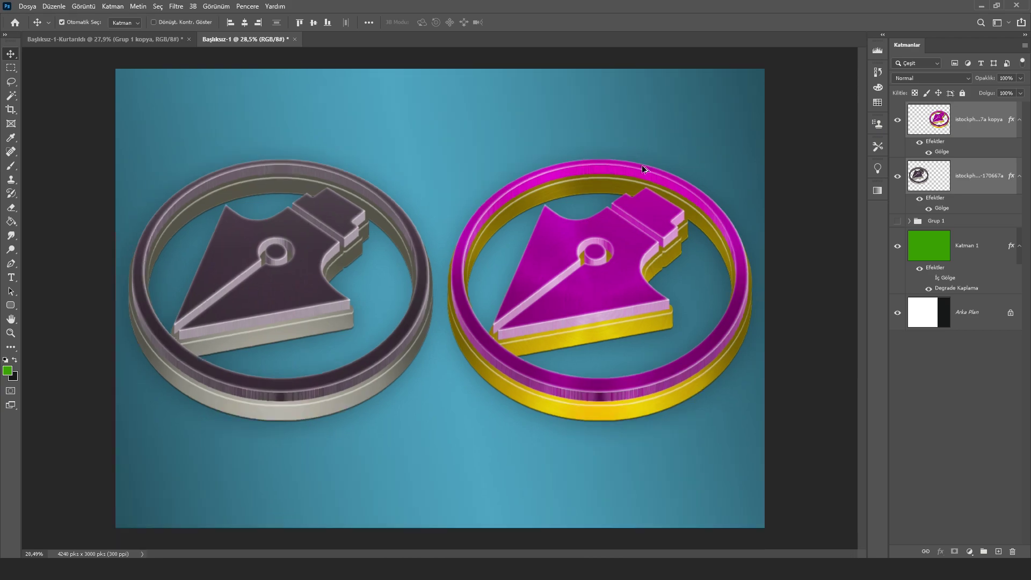
pyautogui.scroll(1, 581, 230)
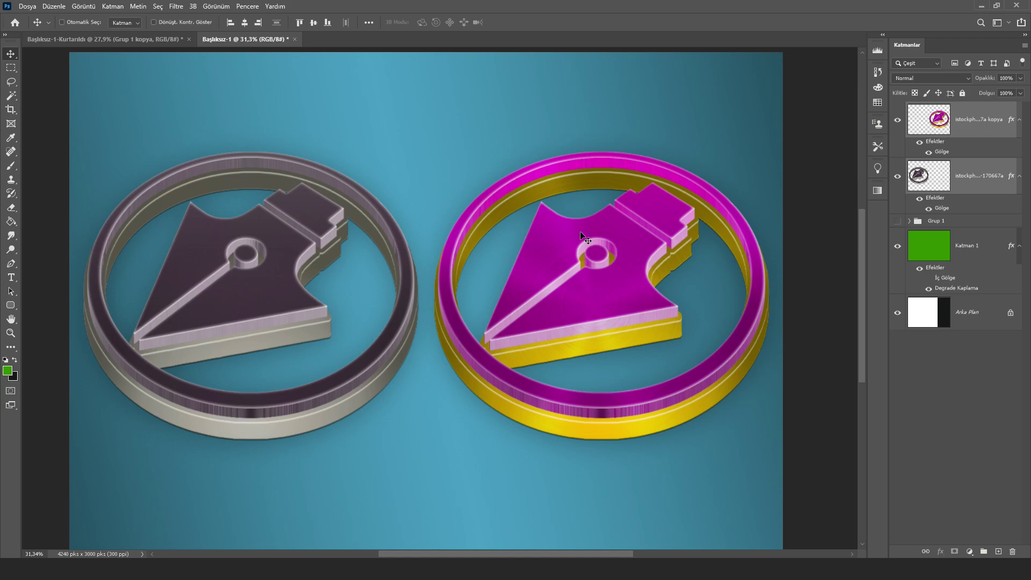